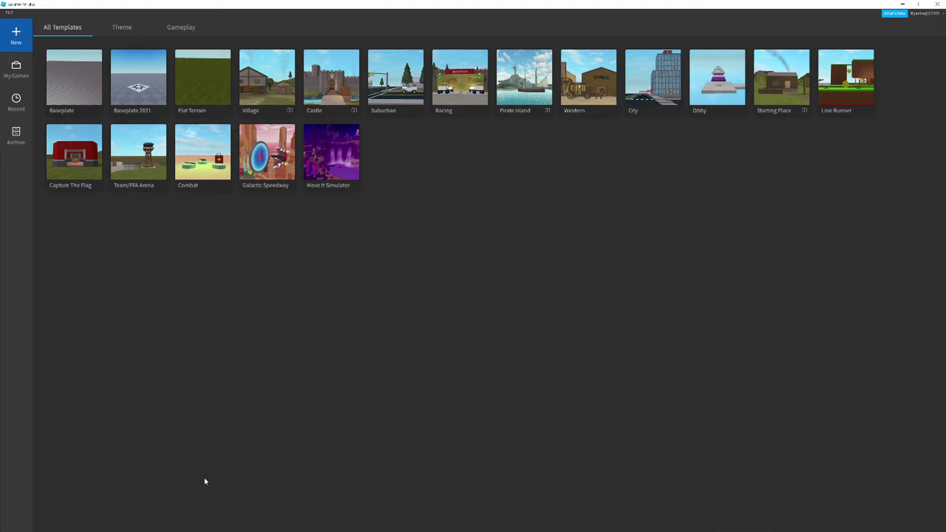
Step: Create a new place from the Baseplate 2021 template
click(135, 72)
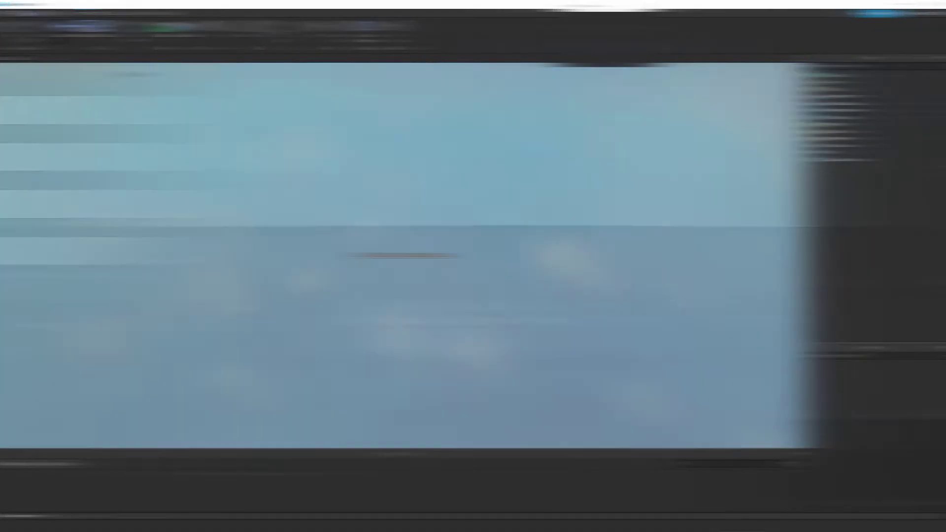
right_drag(488, 270, 490, 269)
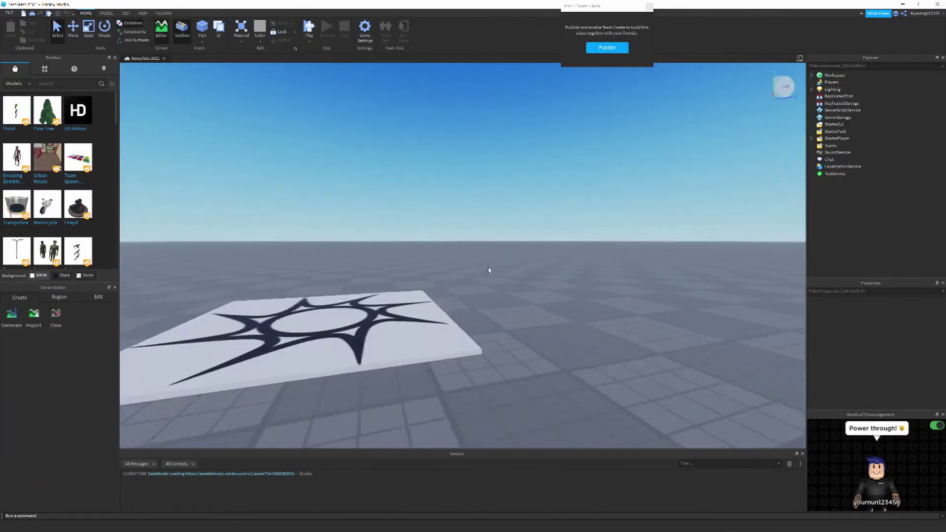
scroll(490, 268, down, 5)
scroll(490, 268, up, 10)
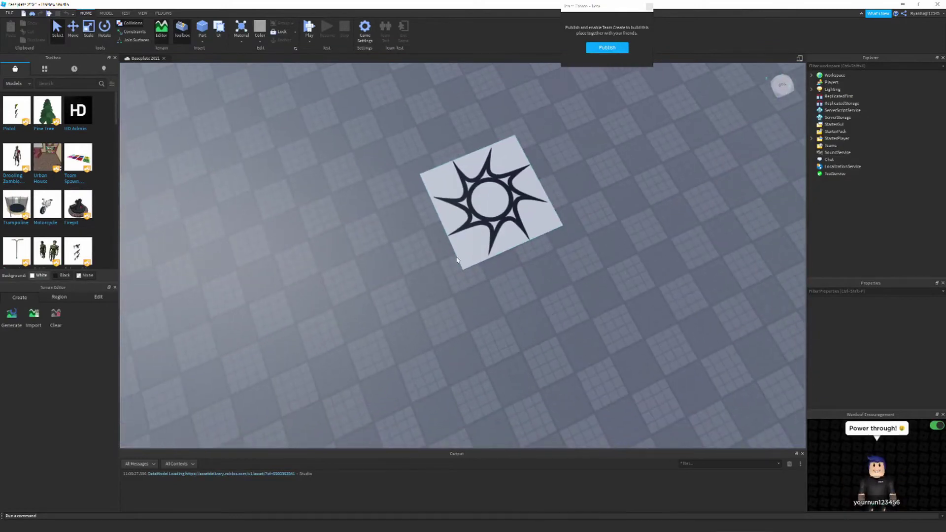
Step: Delete the spawn location from the baseplate and dismiss the Team Create publish prompt
drag(588, 265, 591, 268)
scroll(581, 326, down, 4)
click(580, 322)
scroll(579, 320, up, 3)
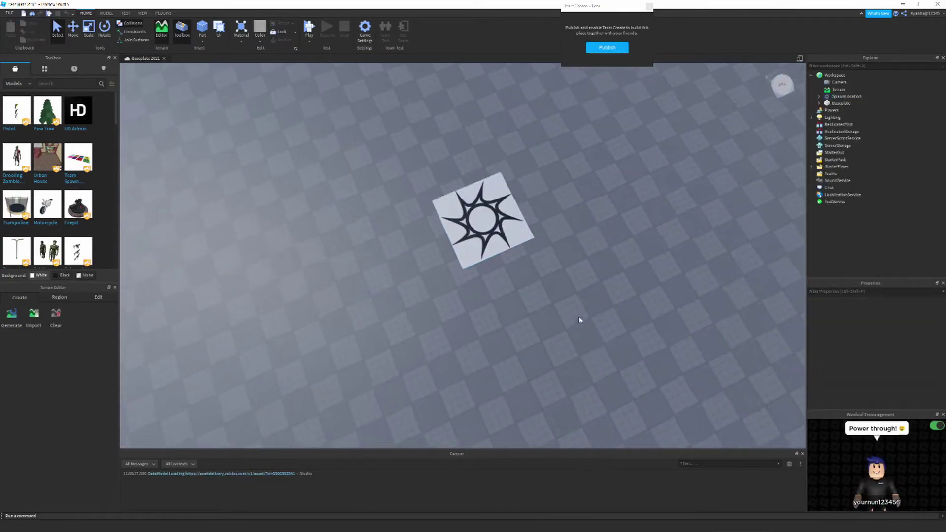
drag(317, 150, 564, 310)
key(Delete)
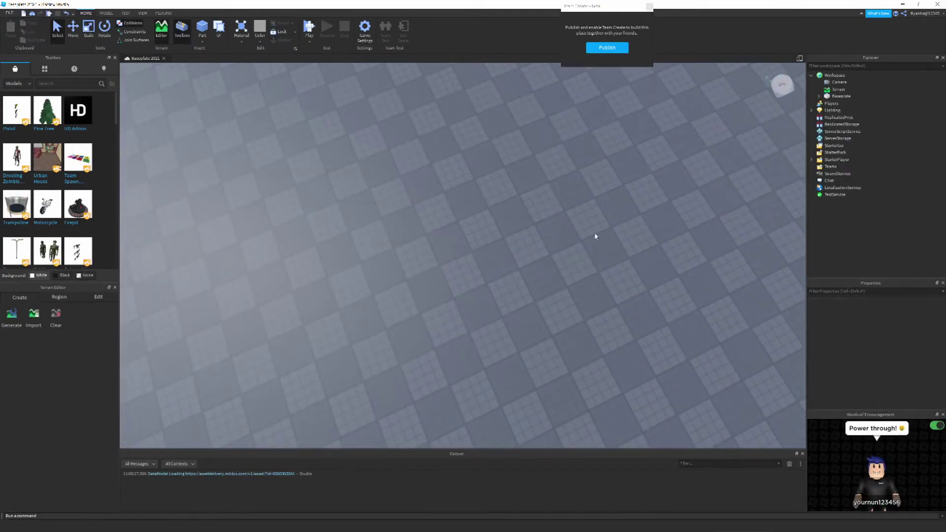
right_drag(596, 234, 577, 276)
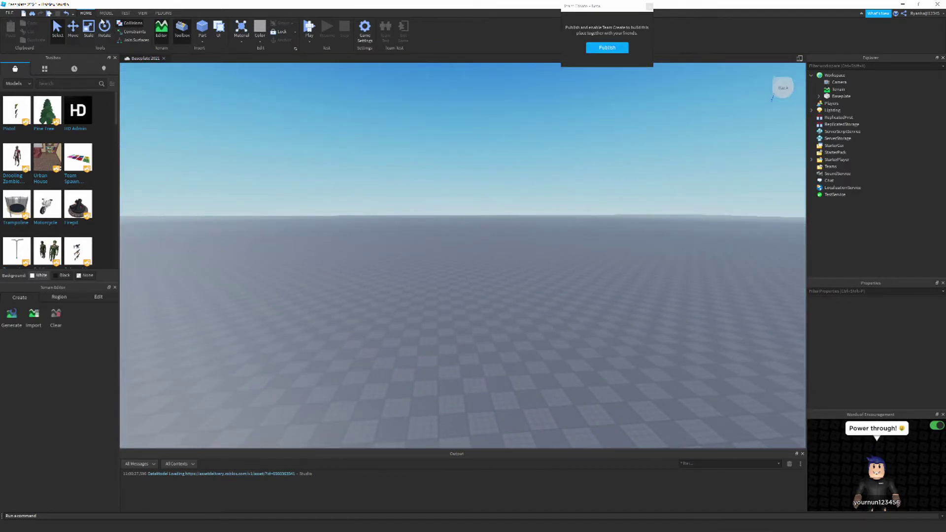
click(650, 7)
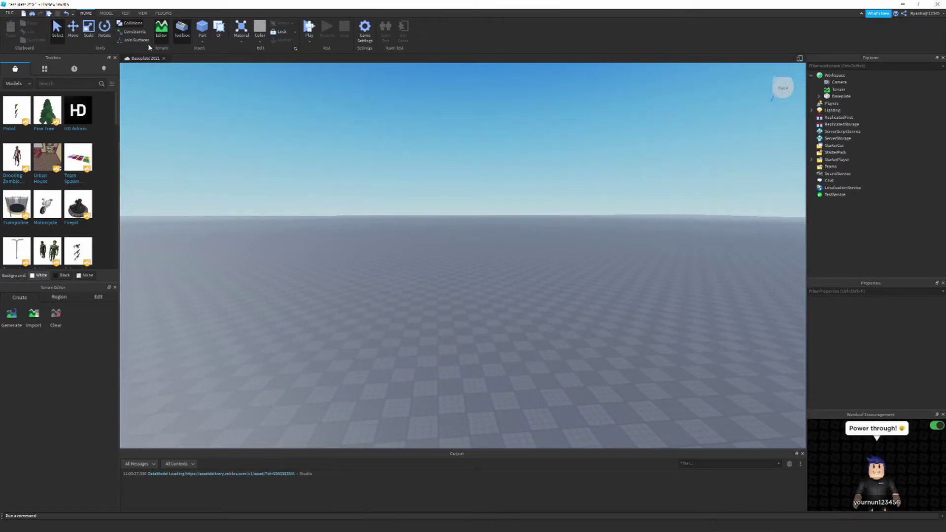
Step: Open the Load Character plugin and clear its prefilled username
click(163, 14)
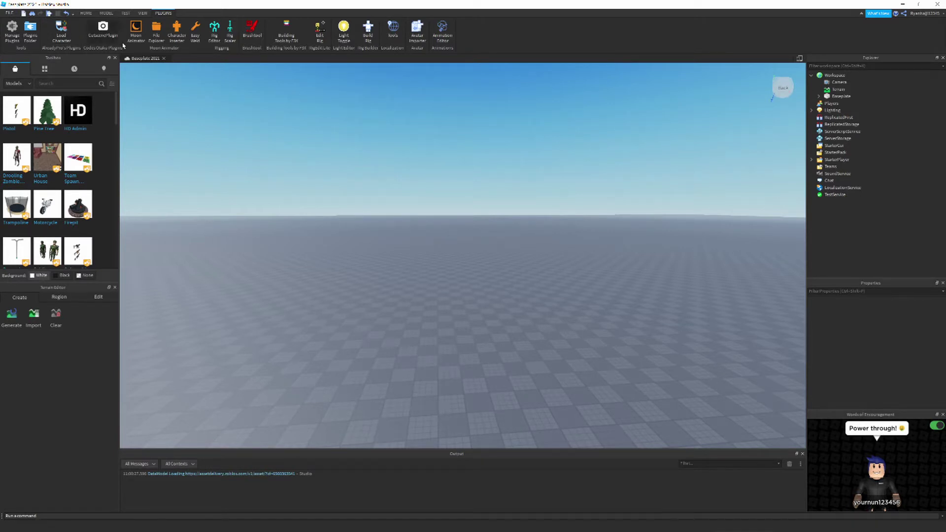
click(62, 31)
drag(329, 284, 262, 291)
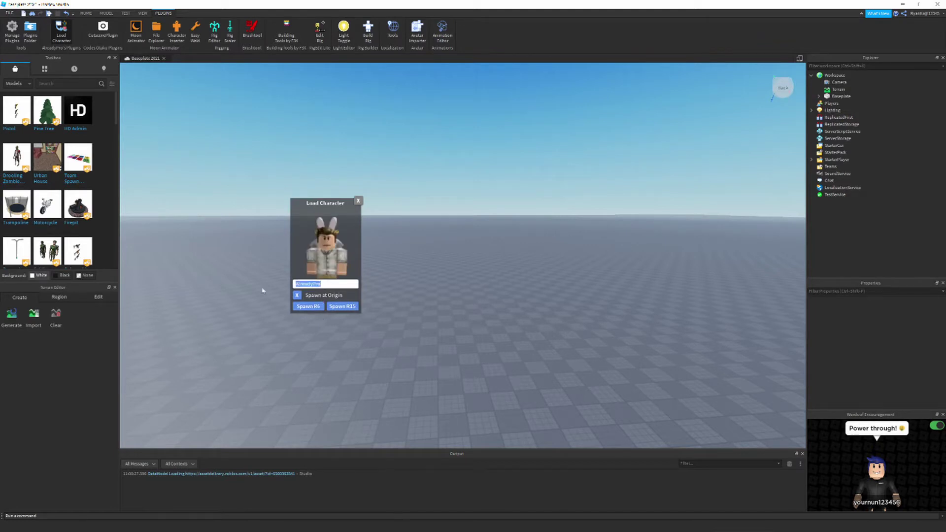
key(BackSpace)
text(hdfkljsdhf)
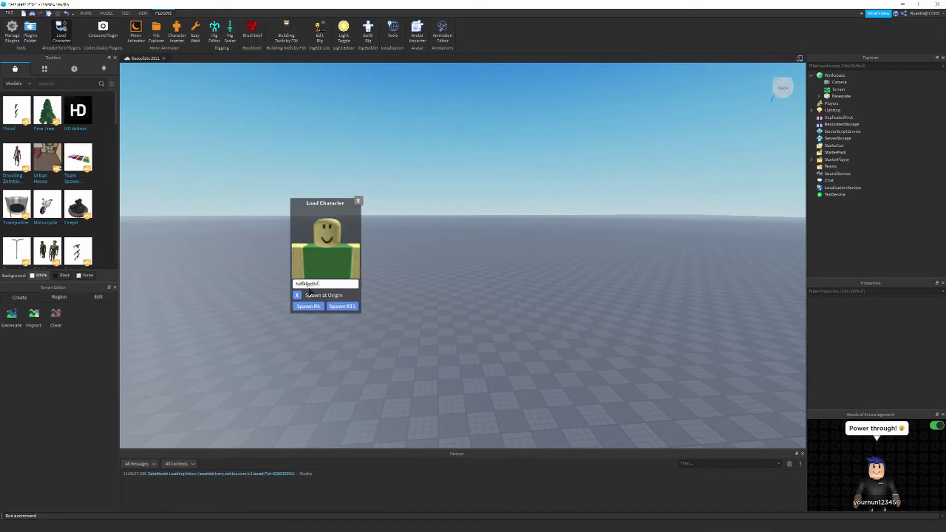
key(BackSpace)
key(BackSpace)
key(BackSpace)
key(BackSpace)
key(BackSpace)
key(BackSpace)
key(BackSpace)
key(BackSpace)
key(BackSpace)
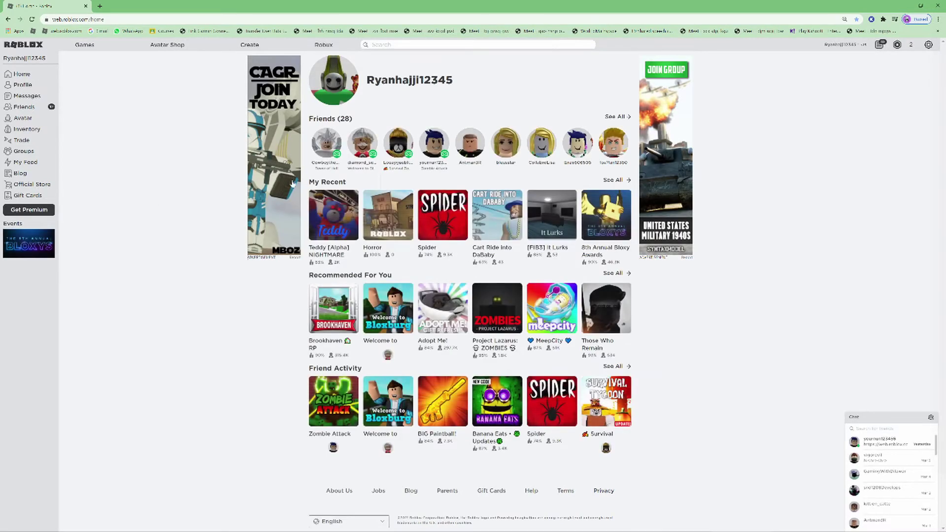
Step: On the Roblox website in the browser, open the profile of the fifth friend in the friends row and copy the username
mouse_move(395, 147)
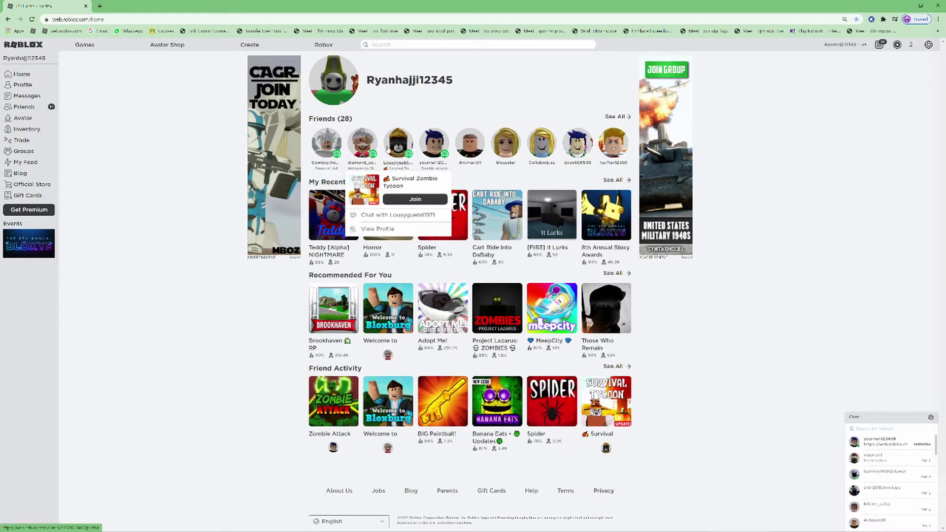
click(466, 145)
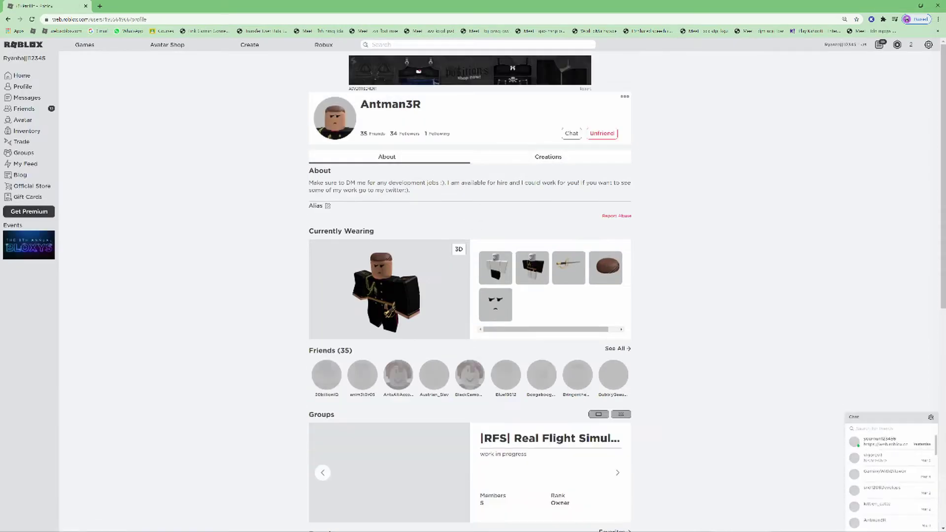
drag(360, 105, 428, 103)
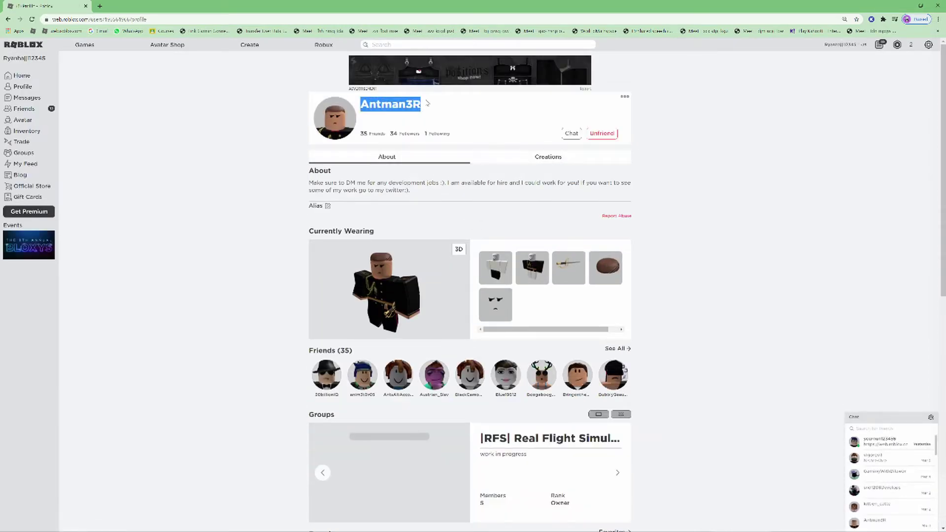
right_click(396, 103)
click(426, 109)
Step: Switch back to Roblox Studio, spawn the copied username's character as R6 at the origin, and close the Load Character plugin
mouse_move(652, 531)
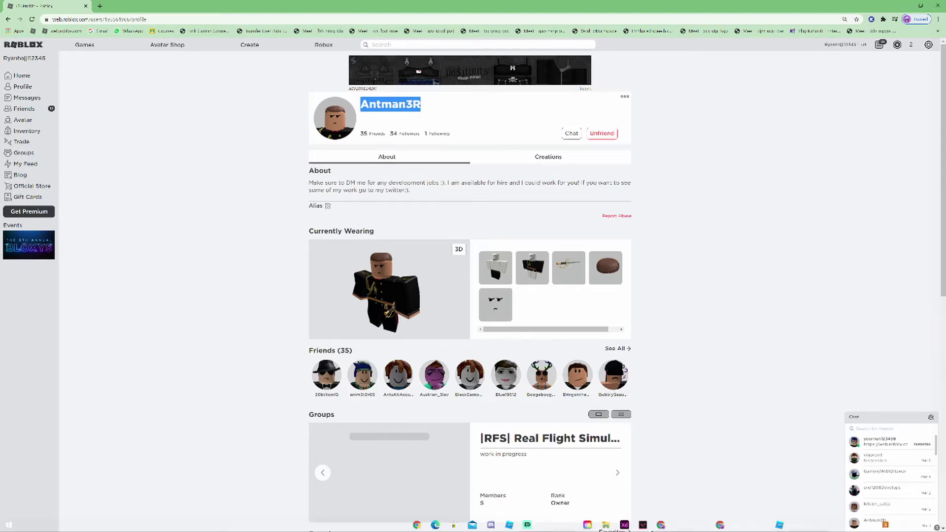
click(780, 524)
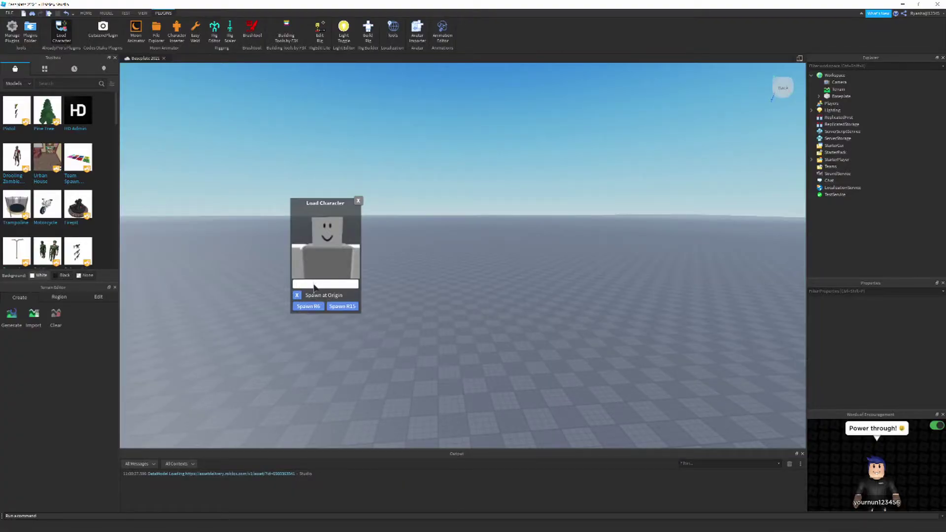
click(314, 285)
key(ctrl+v)
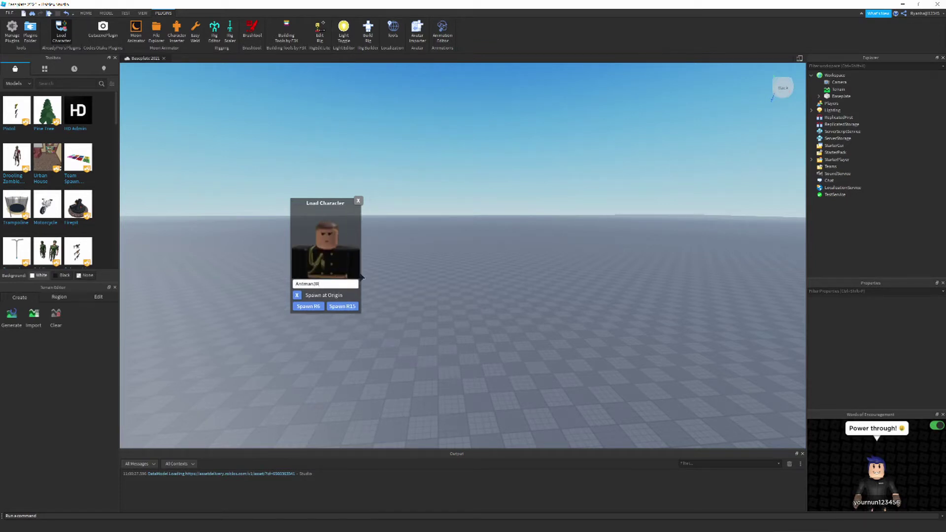
click(298, 297)
click(307, 306)
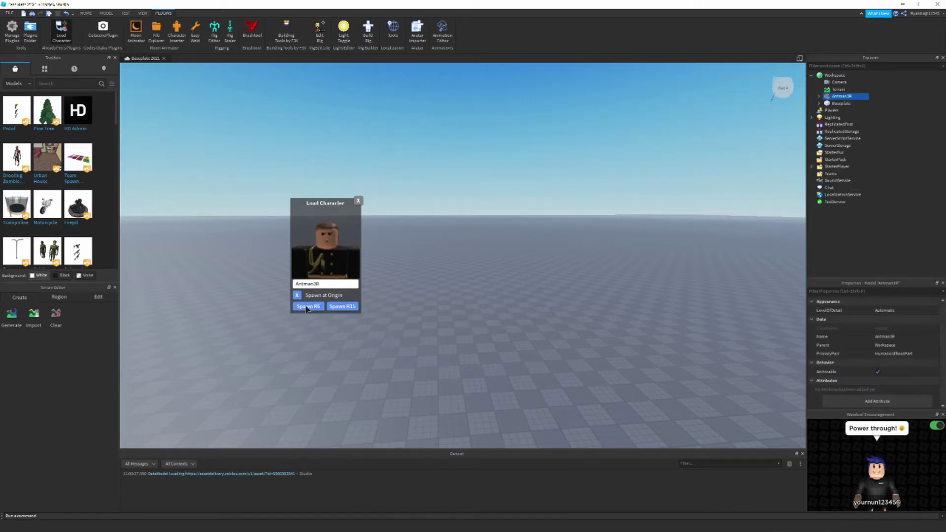
click(358, 200)
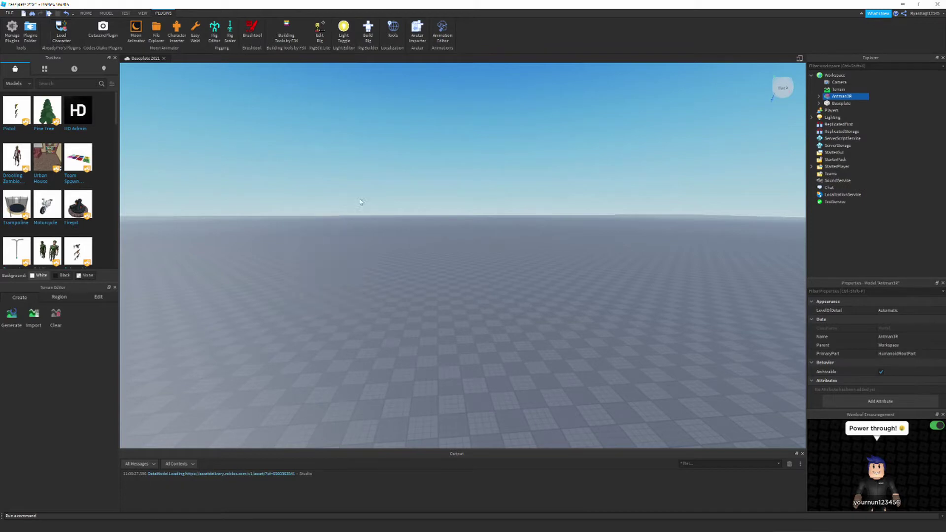
Step: Examine the spawned character up close from the front
right_drag(429, 217, 458, 251)
key(w)
key(s)
key(w)
key(s)
key(w)
key(s)
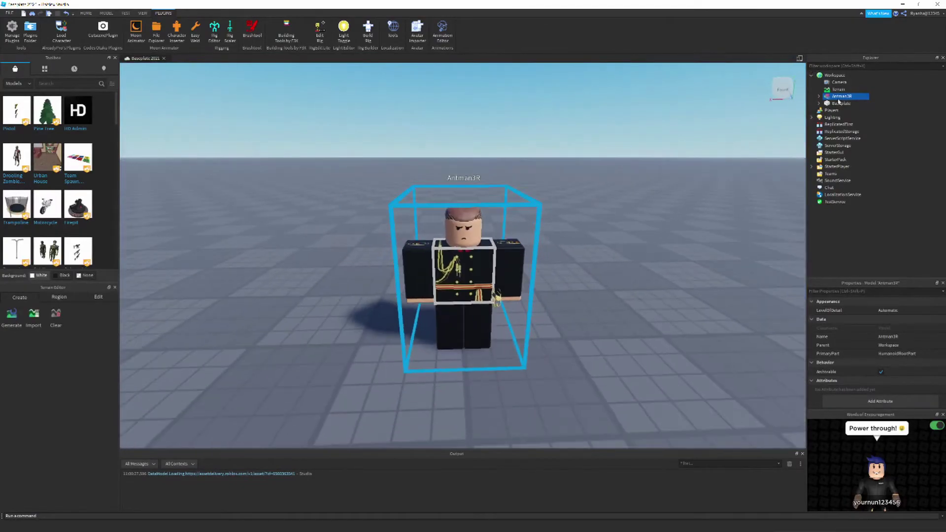
key(w)
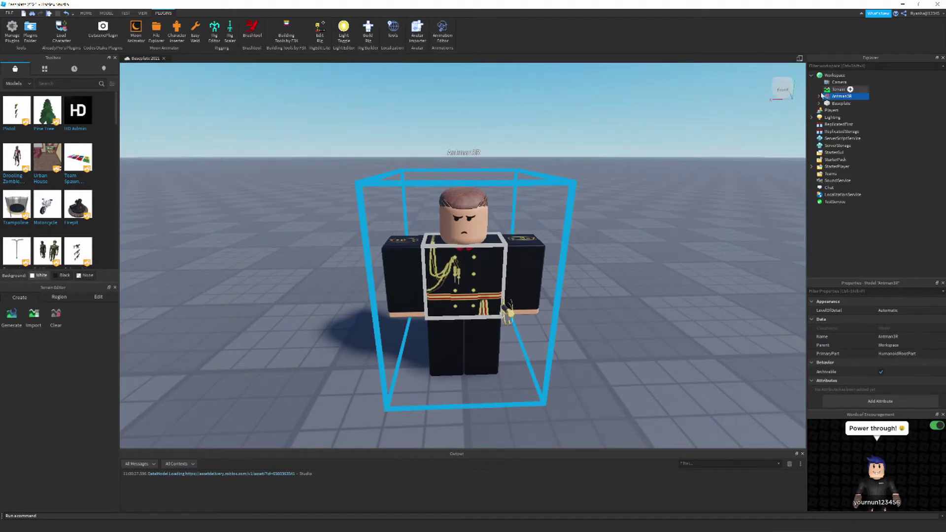
Step: Expand the character model and move its Humanoid into the Shirt object
click(820, 96)
click(847, 104)
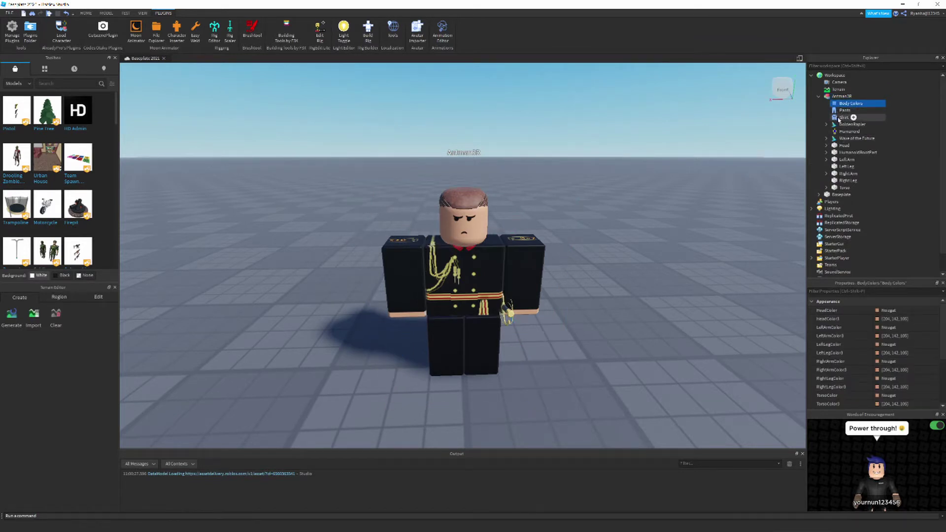
click(845, 118)
click(848, 132)
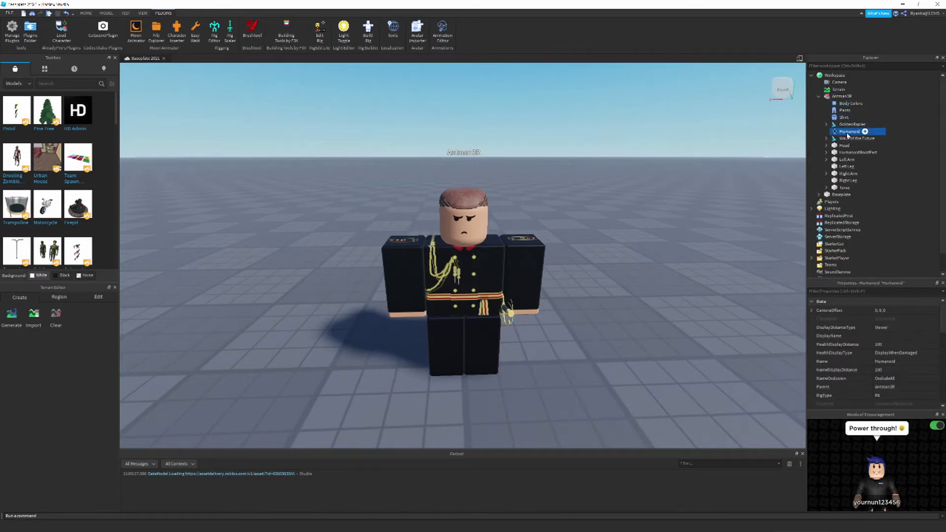
drag(846, 133, 845, 118)
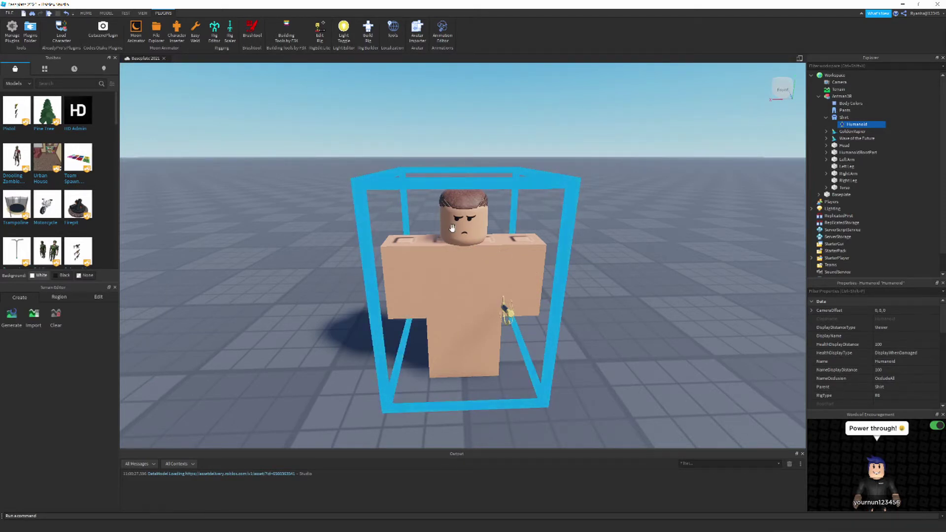
Step: Select the character's Head, HumanoidRootPart, Left Arm, Left Leg, Right Arm, Right Leg and Torso together
click(849, 131)
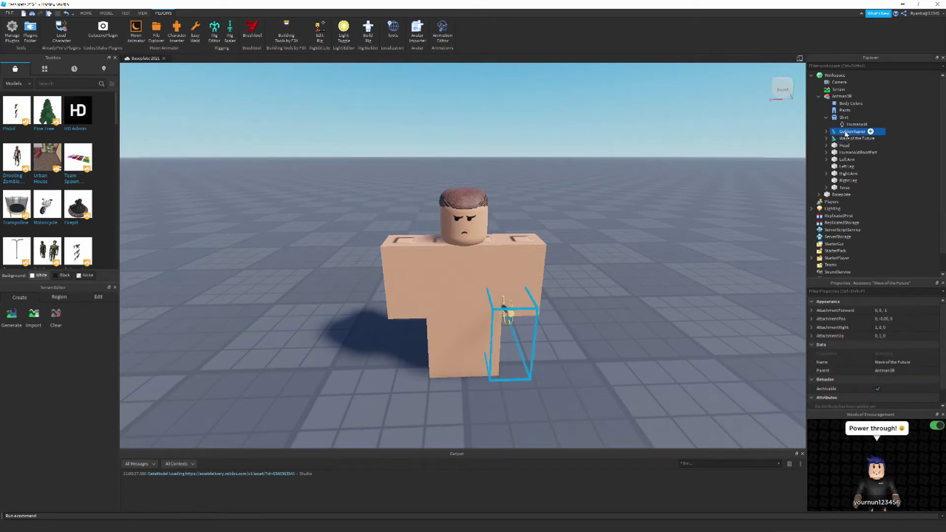
click(846, 138)
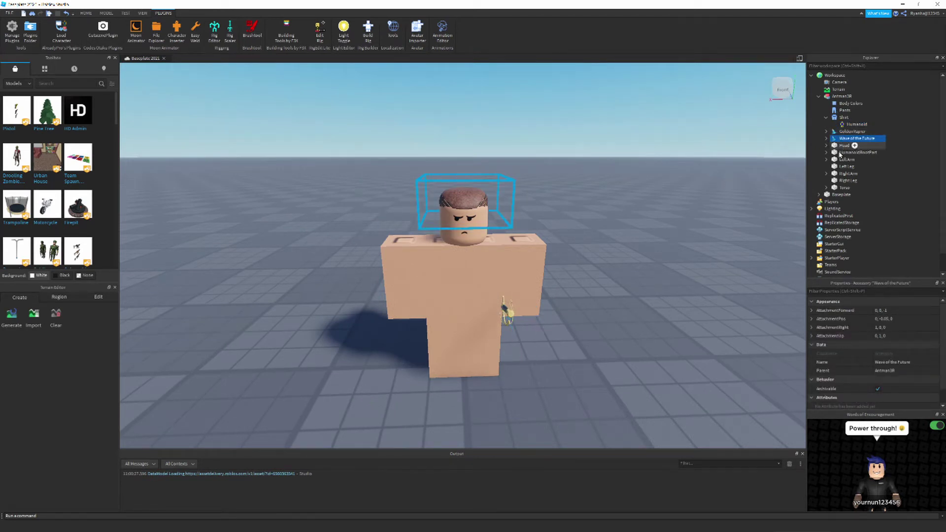
click(845, 145)
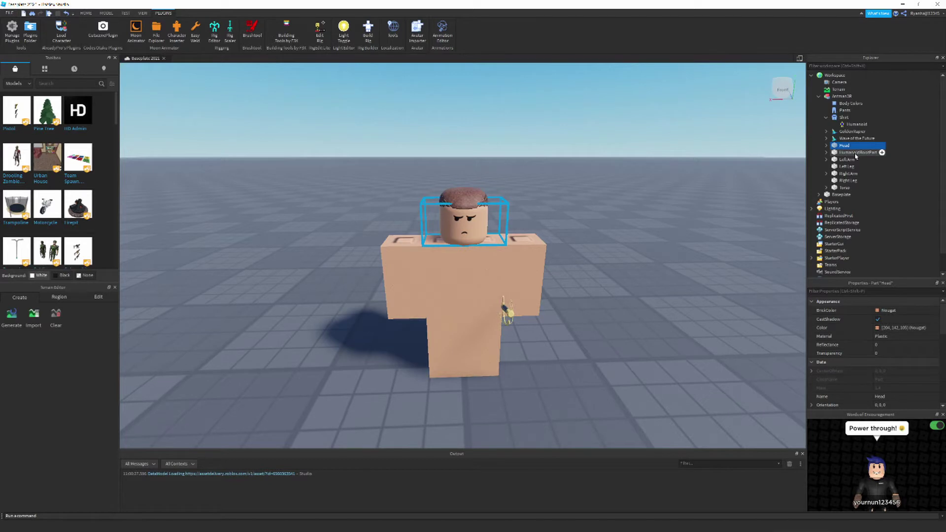
ctrl+click(856, 152)
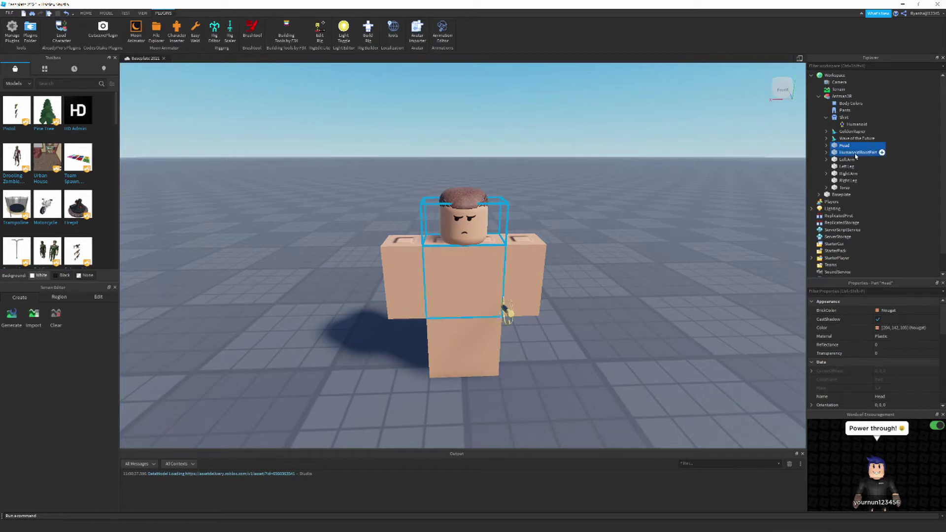
ctrl+click(847, 160)
ctrl+click(848, 166)
ctrl+click(848, 174)
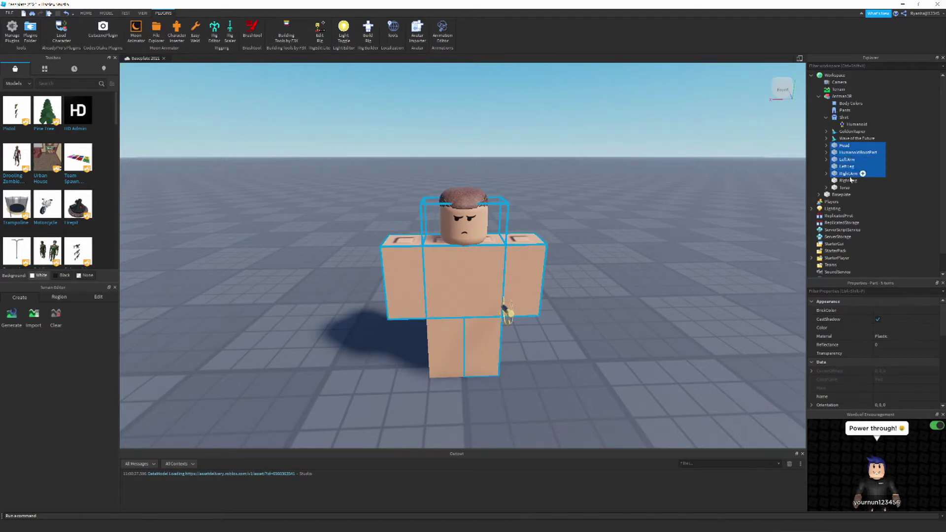
ctrl+click(847, 180)
ctrl+click(848, 188)
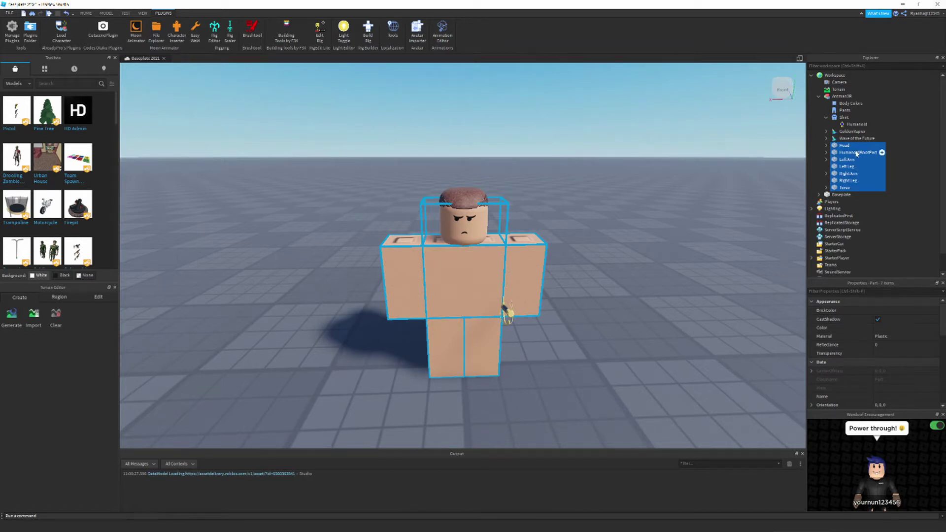
Step: Export the selected body parts to the Desktop as an OBJ model named AntMan3R
right_click(840, 155)
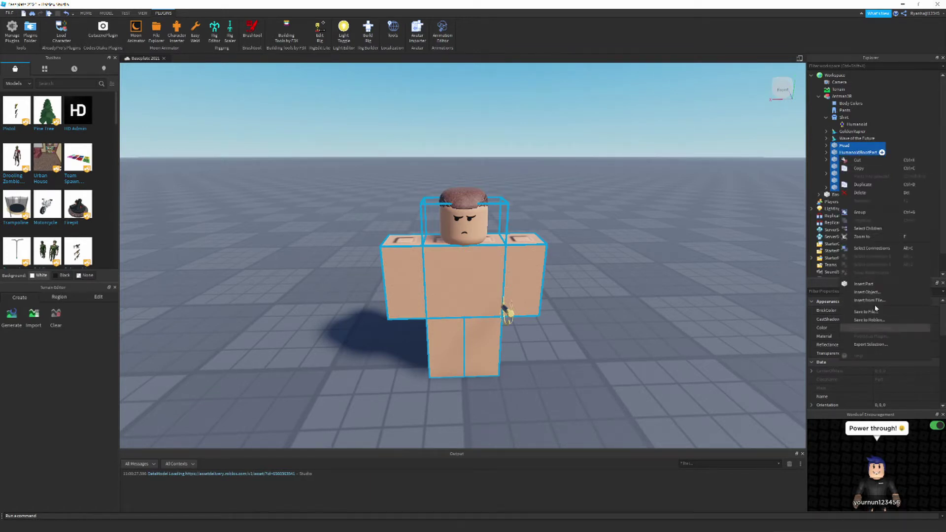
click(882, 348)
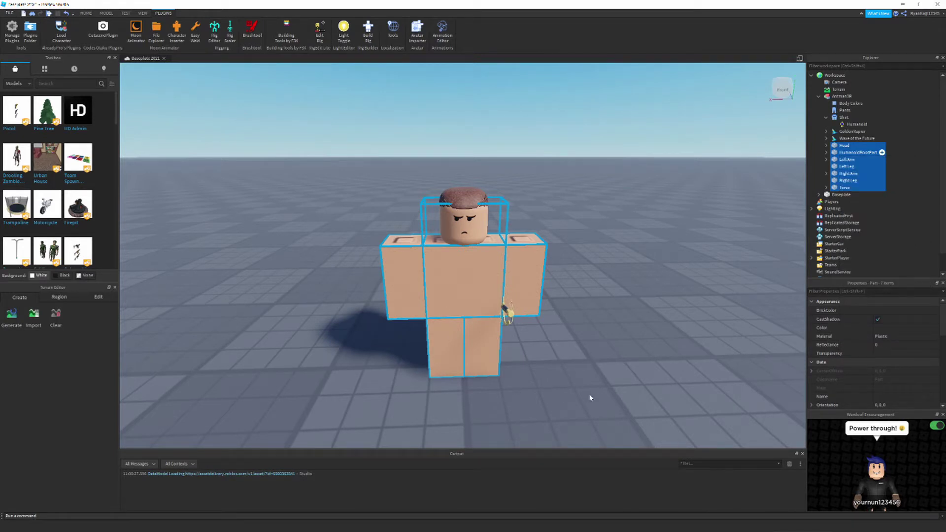
mouse_move(552, 531)
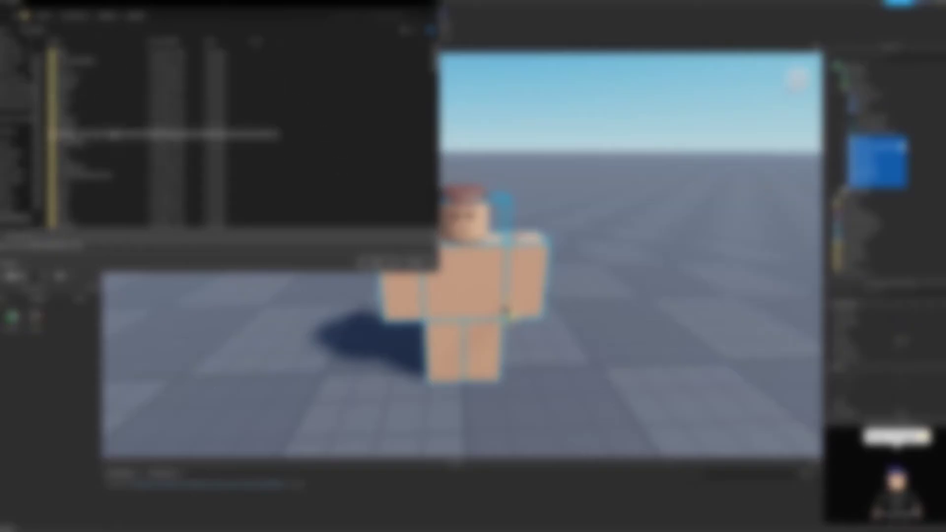
click(20, 164)
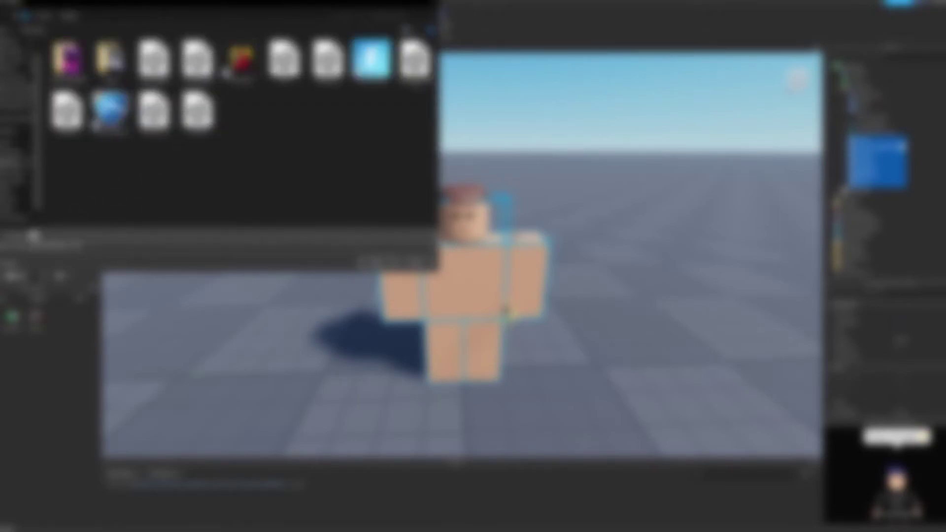
text(a)
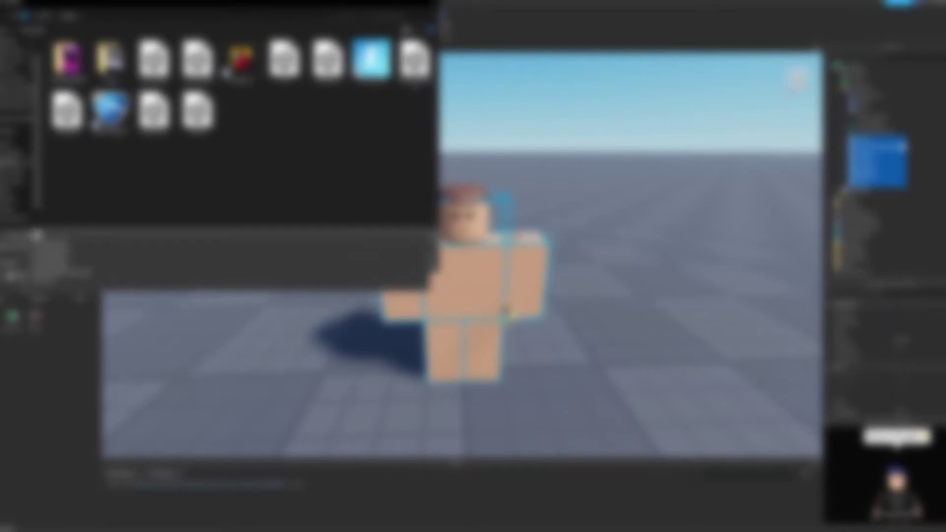
text(vatar)
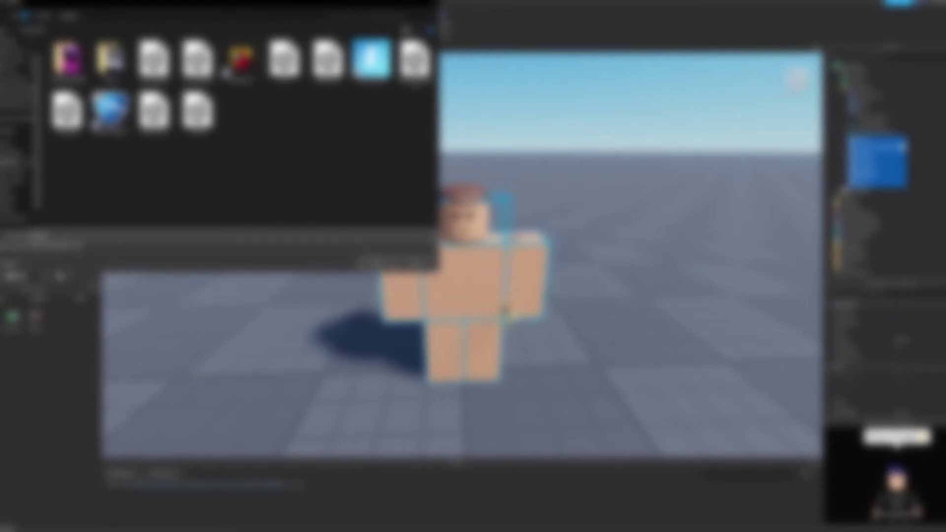
text(1234)
click(378, 262)
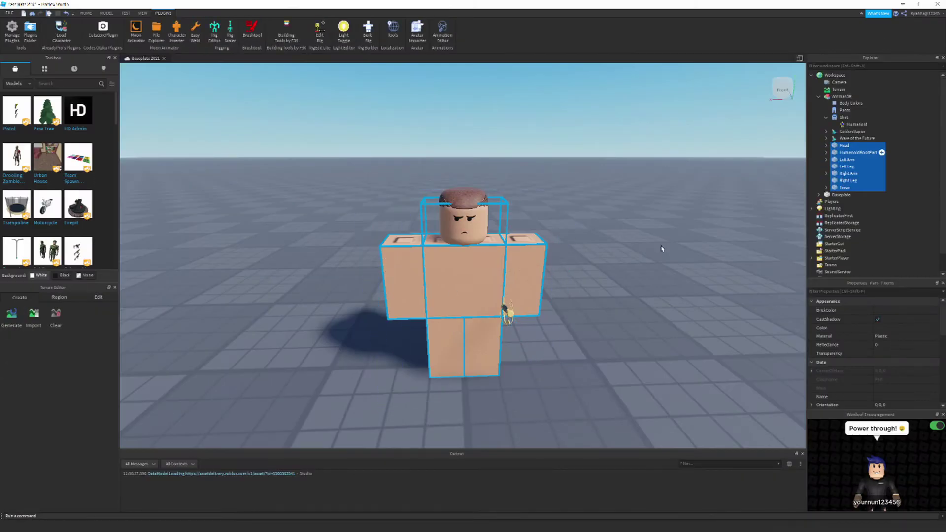
Step: Select the character's GoldenRapier and Wave of the Future accessories together
click(859, 153)
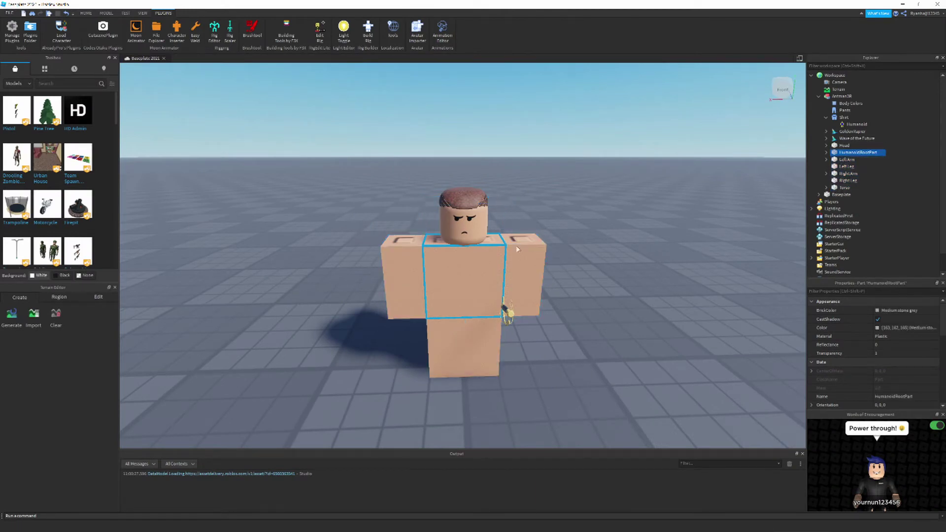
click(843, 153)
click(845, 188)
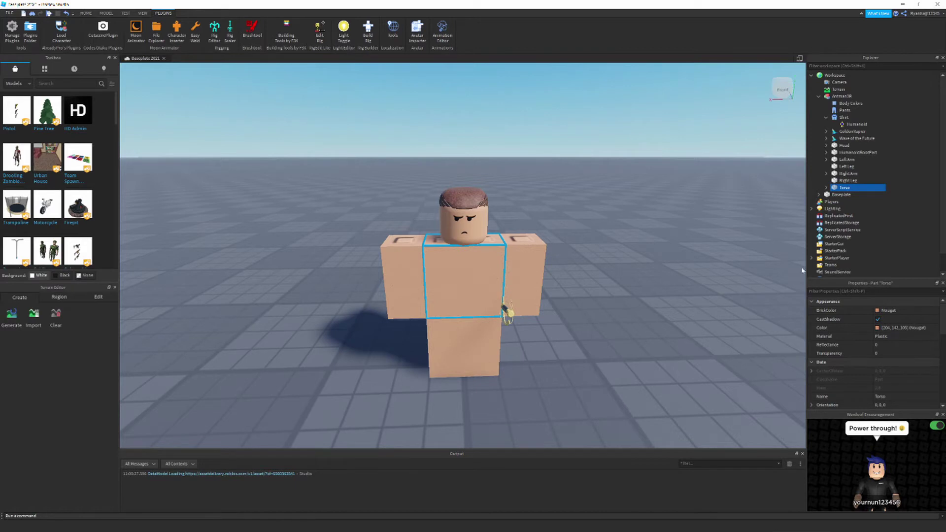
click(848, 133)
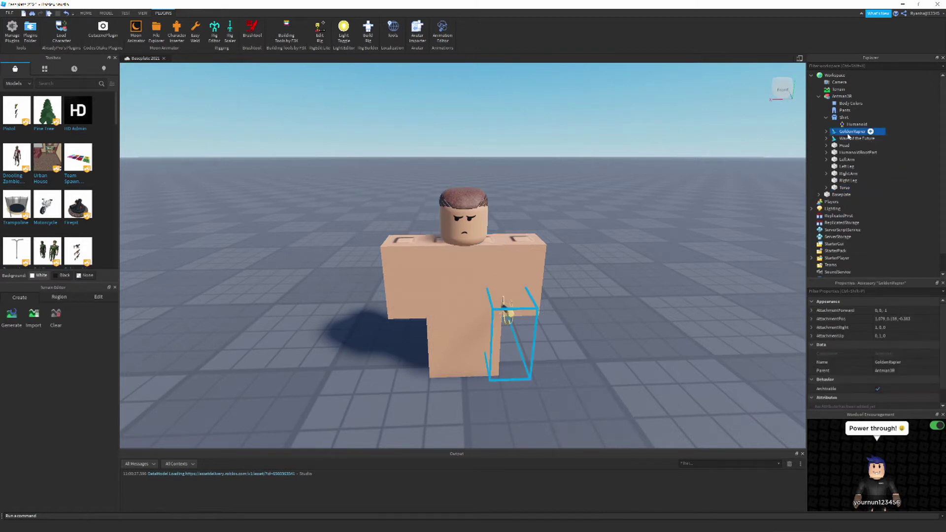
click(827, 131)
click(827, 131)
click(853, 139)
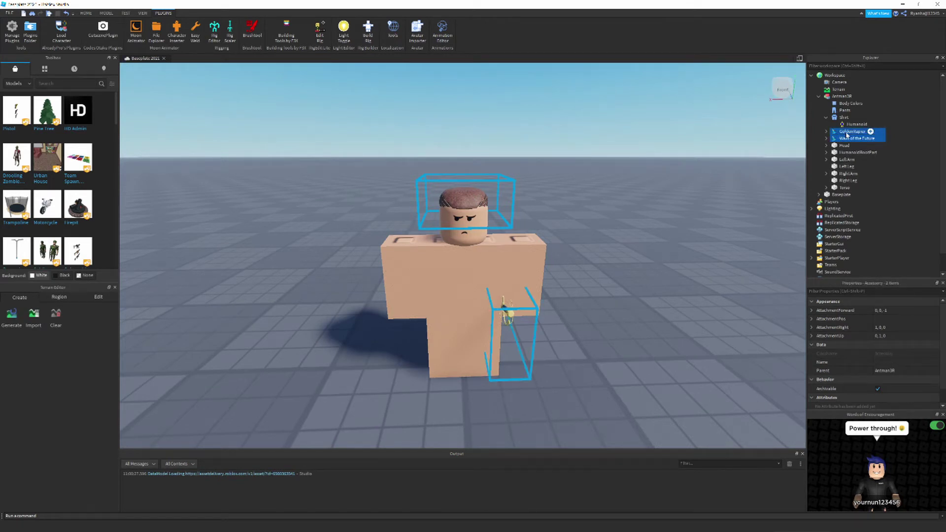
Step: Export the two selected accessories to the Desktop as an OBJ model named antman3rhatsandswor
right_click(847, 135)
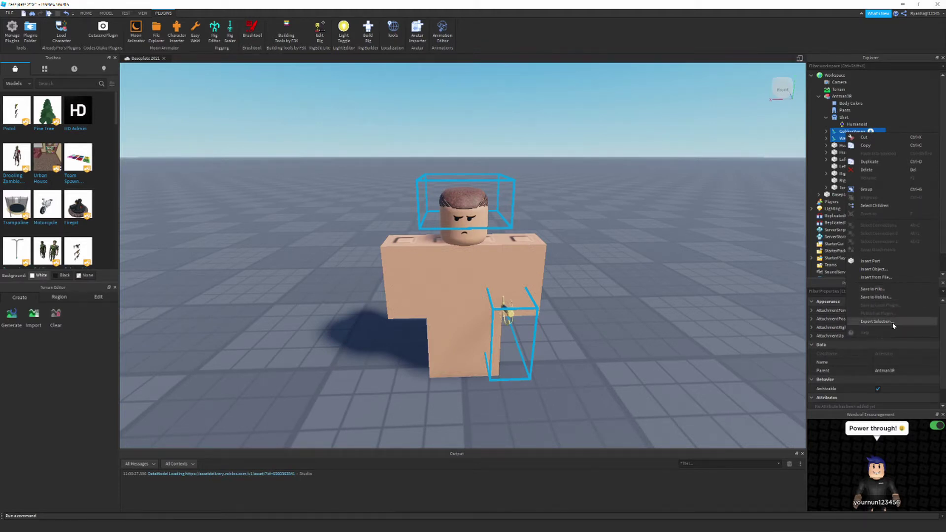
click(877, 322)
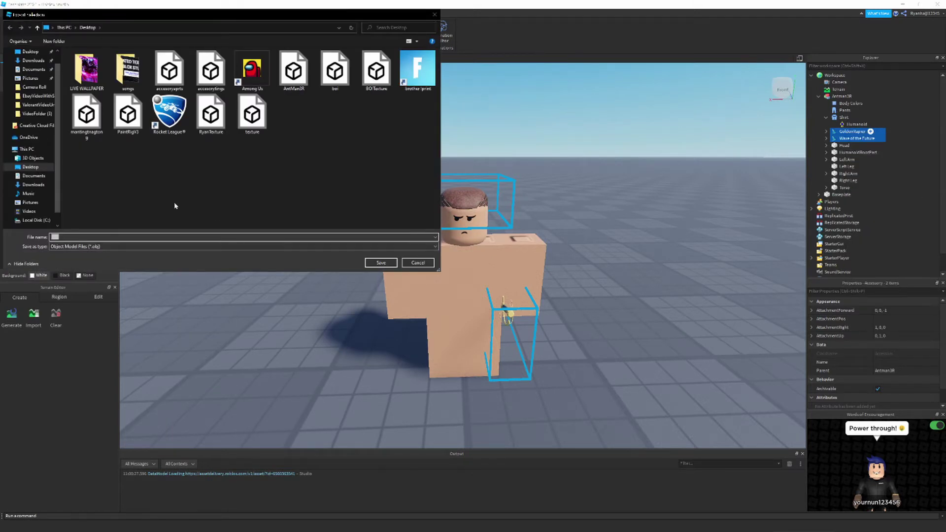
text(antman3)
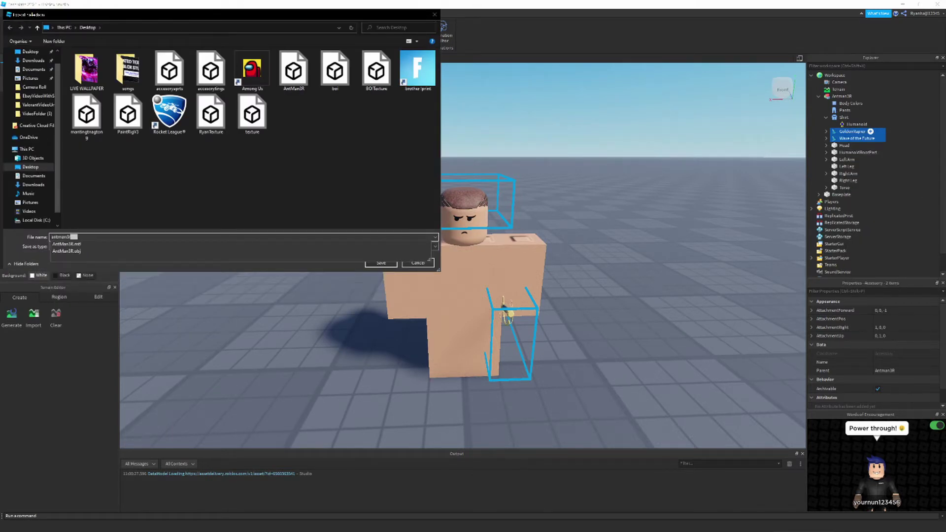
text(rhats)
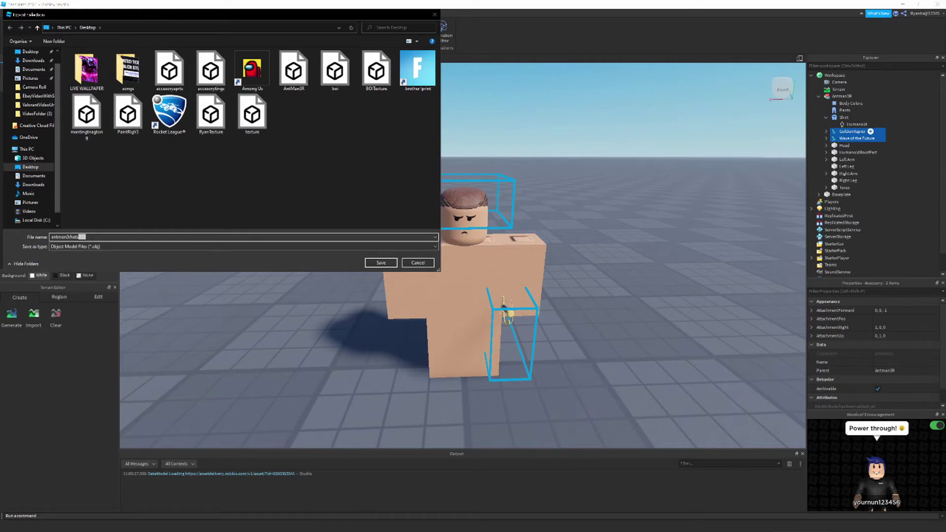
text(andsew)
key(BackSpace)
key(BackSpace)
text(wor)
click(387, 265)
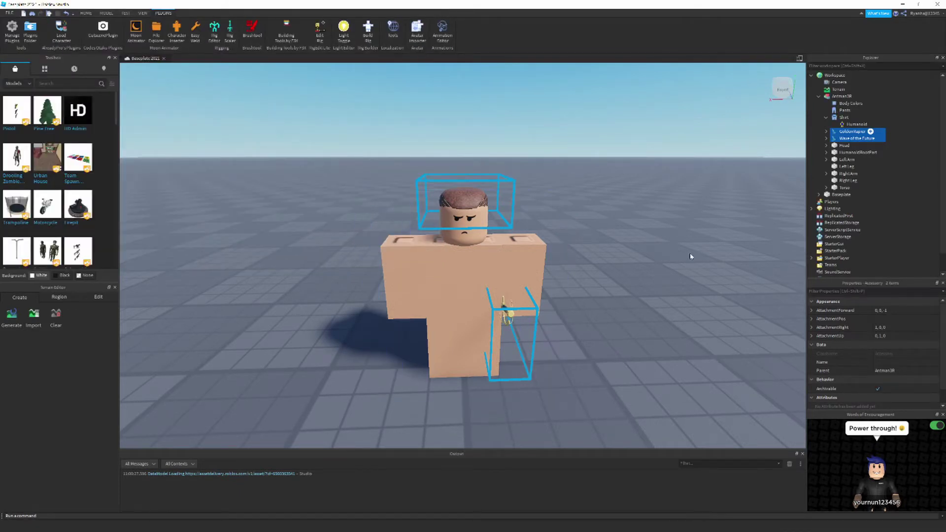
Step: Move the Humanoid out of the Shirt object and back directly under the character model
click(681, 266)
scroll(696, 291, down, 5)
scroll(637, 315, up, 10)
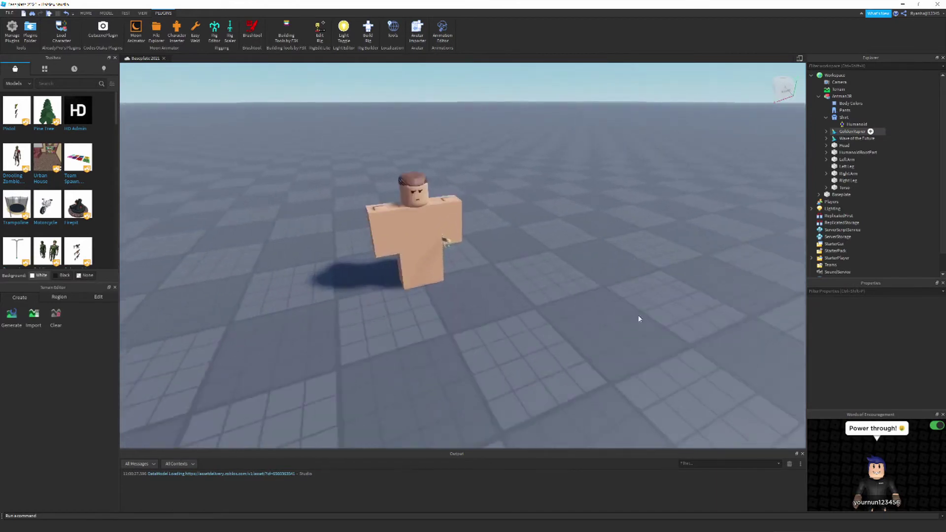
click(458, 269)
scroll(458, 270, down, 5)
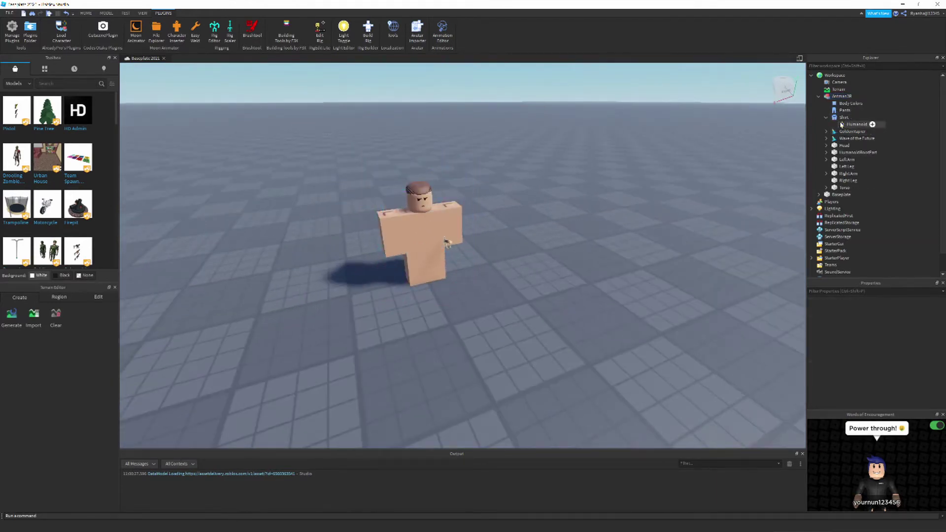
click(854, 124)
drag(854, 124, 843, 96)
right_drag(591, 261, 656, 311)
scroll(655, 313, up, 5)
scroll(591, 321, down, 8)
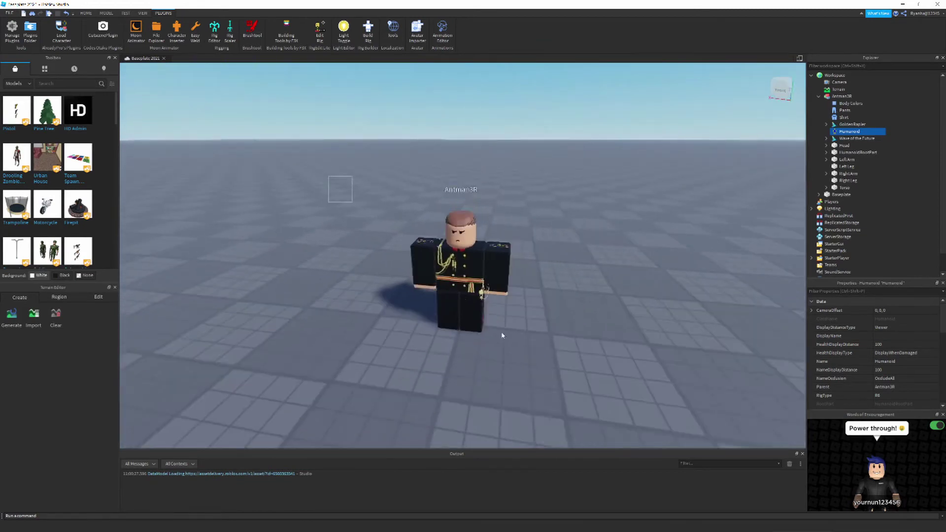
Step: Delete the whole character model from the workspace
click(481, 306)
scroll(405, 224, down, 3)
click(454, 331)
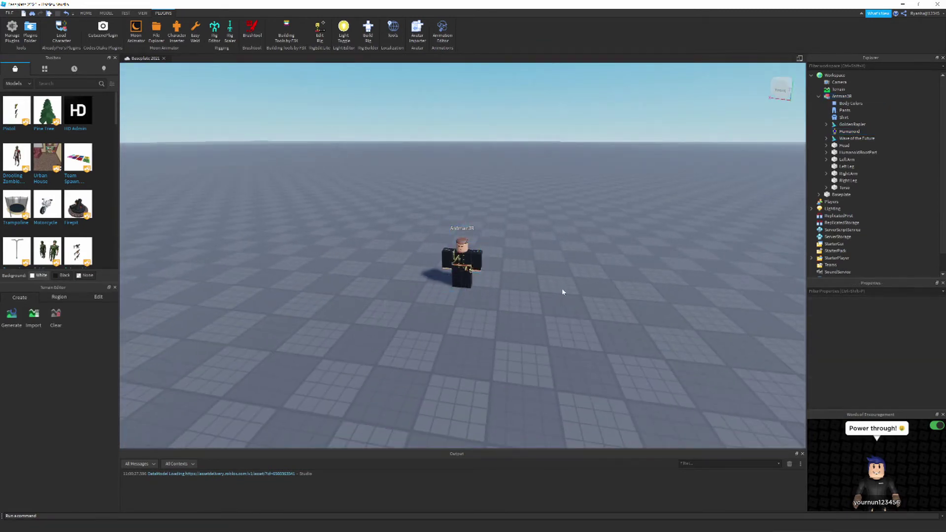
scroll(395, 203, up, 3)
scroll(395, 204, up, 2)
click(461, 266)
click(320, 145)
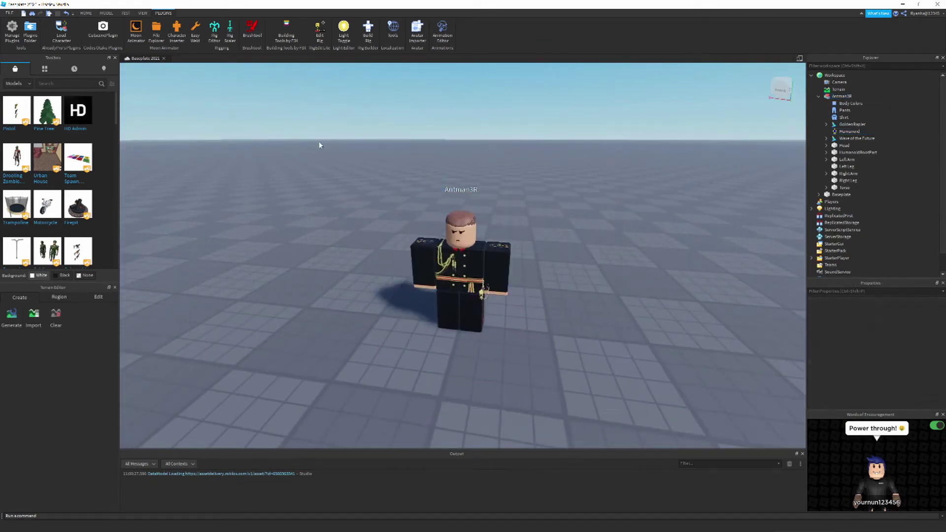
drag(319, 148, 581, 365)
click(556, 277)
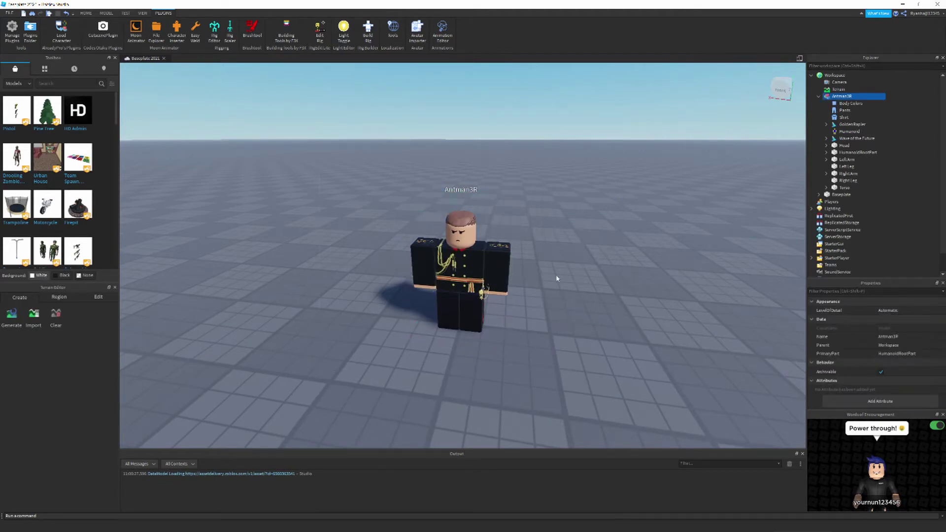
drag(340, 187, 570, 345)
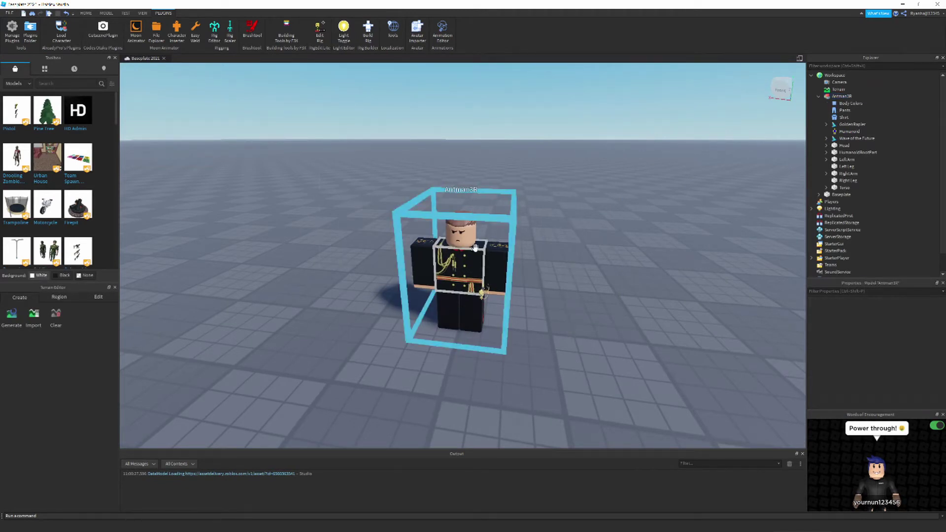
key(Delete)
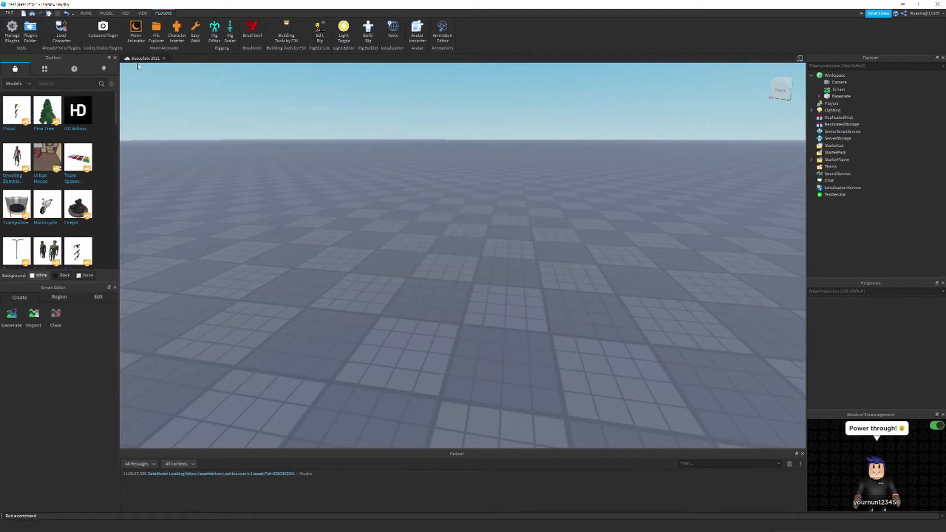
Step: Close the Baseplate 2021 place without saving its changes
click(10, 13)
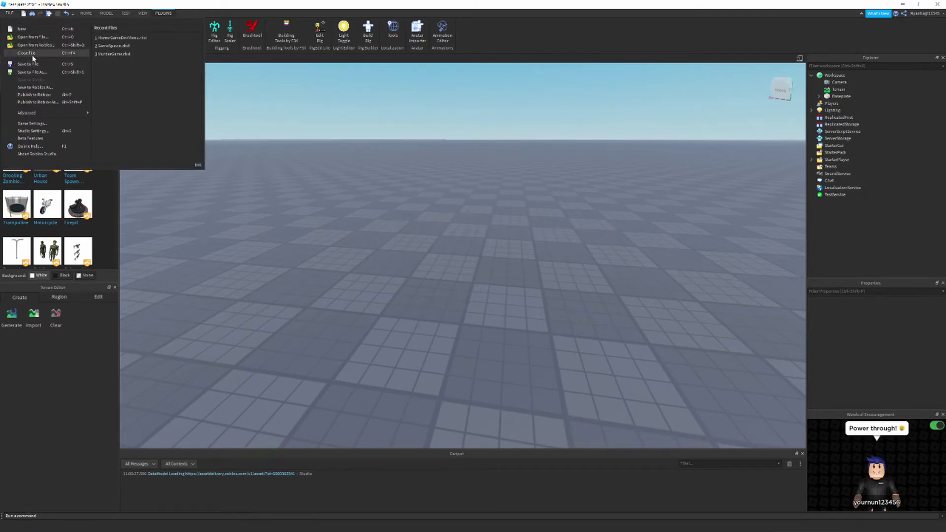
click(32, 54)
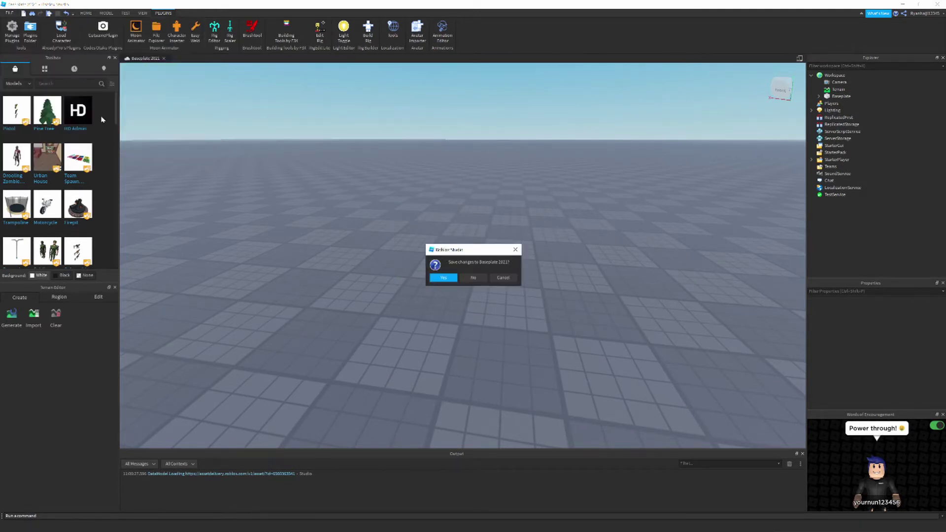
click(472, 278)
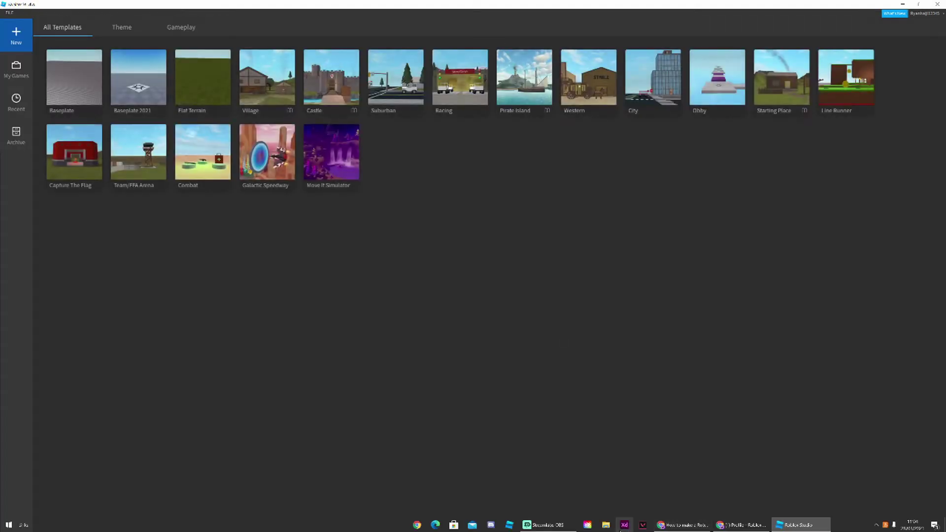
Step: Switch to Chrome, download PaintRigV3.blend from its Google Drive page, and open the downloaded file in Blender
click(546, 525)
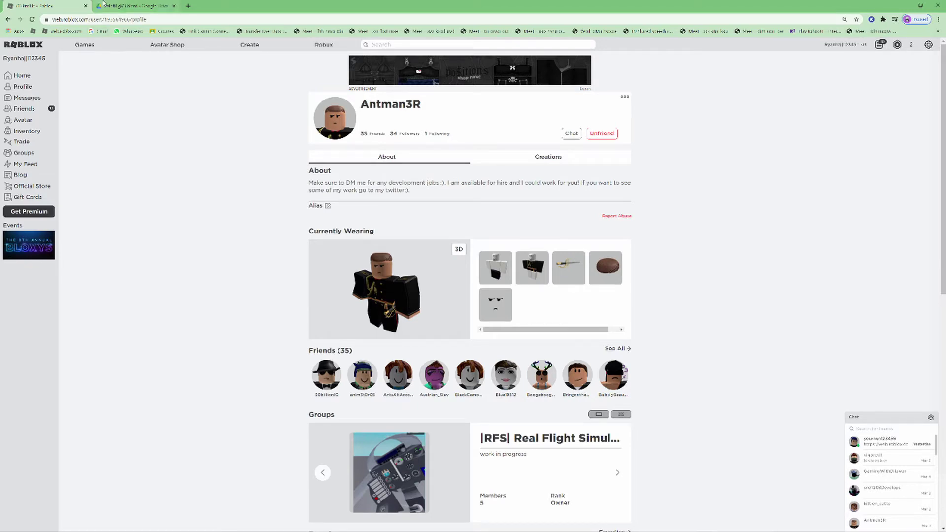
click(115, 5)
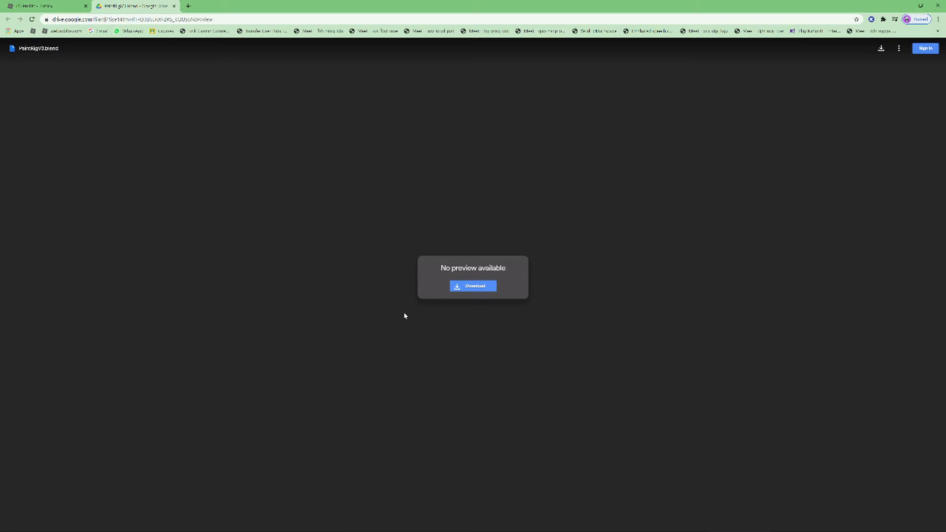
click(467, 288)
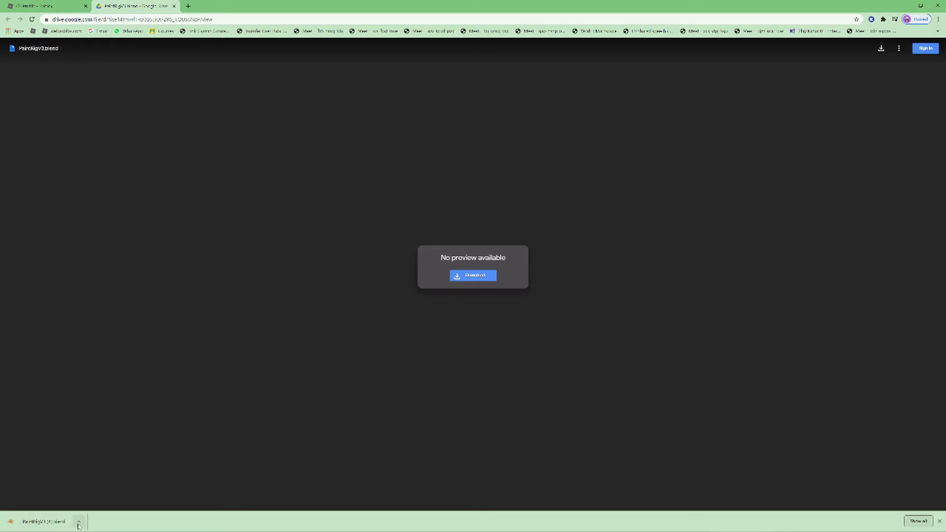
click(78, 524)
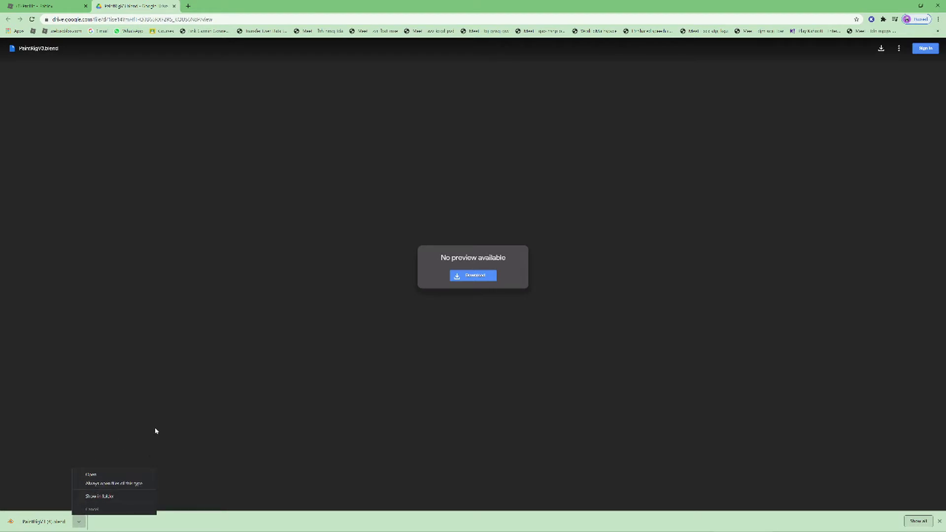
click(134, 475)
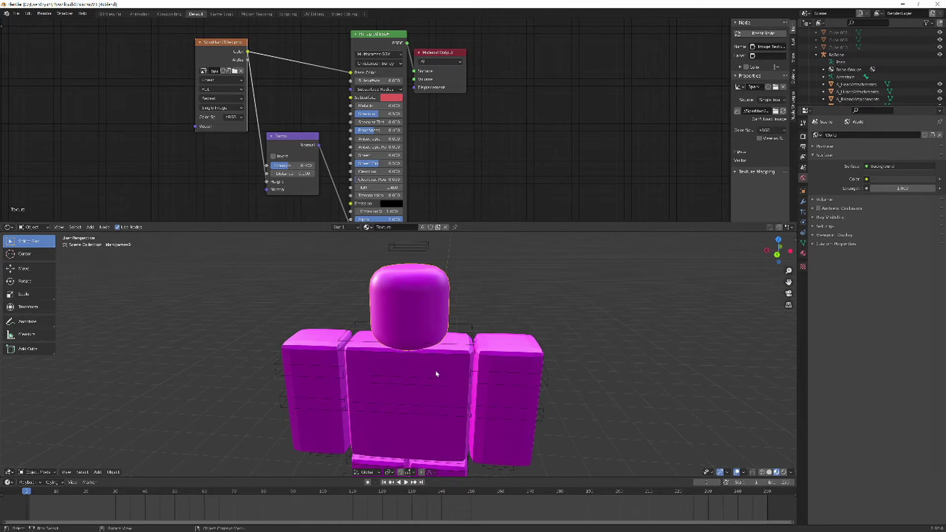
Step: Move the image texture node slightly farther from the Bump and Principled BSDF nodes in the rig's Texture material
middle_drag(430, 354, 402, 292)
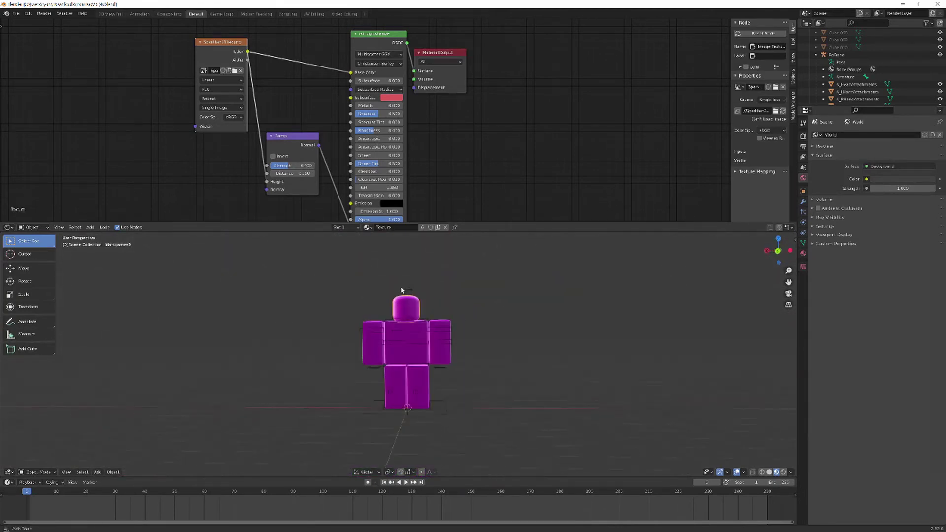
scroll(402, 290, up, 4)
scroll(401, 289, down, 2)
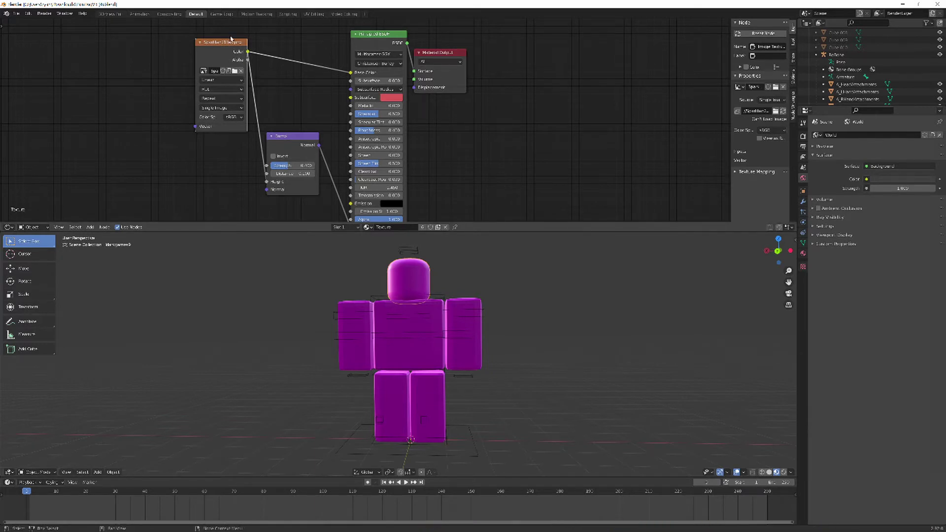
drag(231, 38, 219, 37)
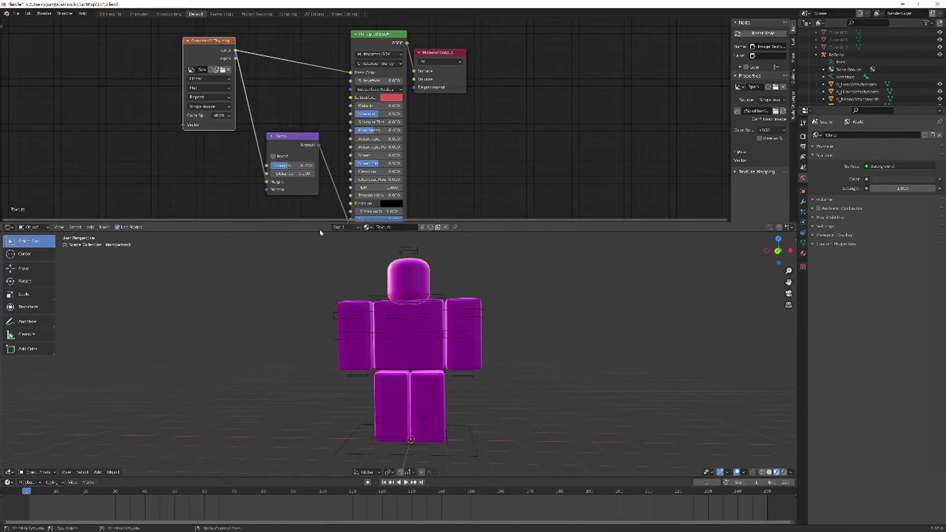
Step: Enlarge the node editor's height and move the image texture node slightly closer to the Bump and Principled BSDF nodes
mouse_move(320, 223)
mouse_down()
mouse_move(329, 22)
mouse_move(337, 126)
mouse_move(327, 443)
mouse_move(321, 210)
mouse_move(318, 235)
mouse_up()
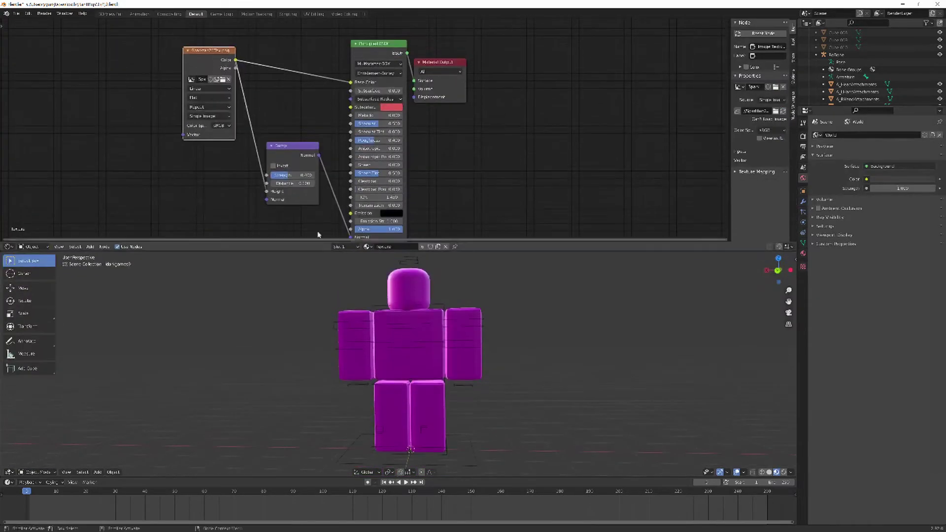
drag(215, 54, 224, 61)
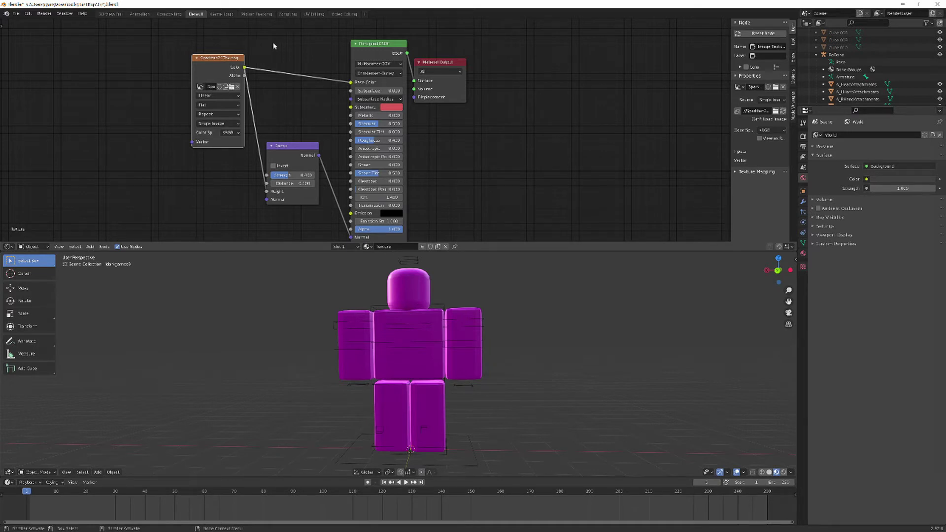
Step: Browse the Desktop and Documents folders for the character's exported texture to load into the image texture node
click(231, 87)
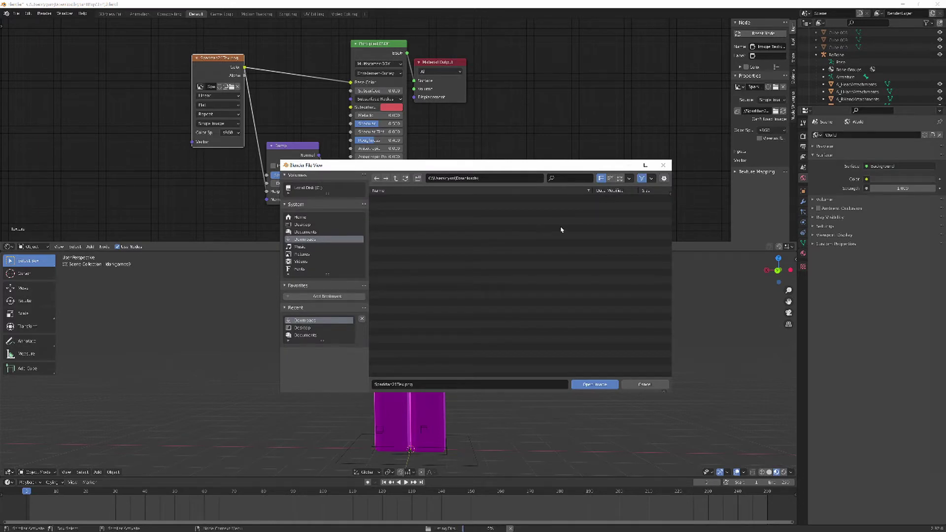
click(326, 225)
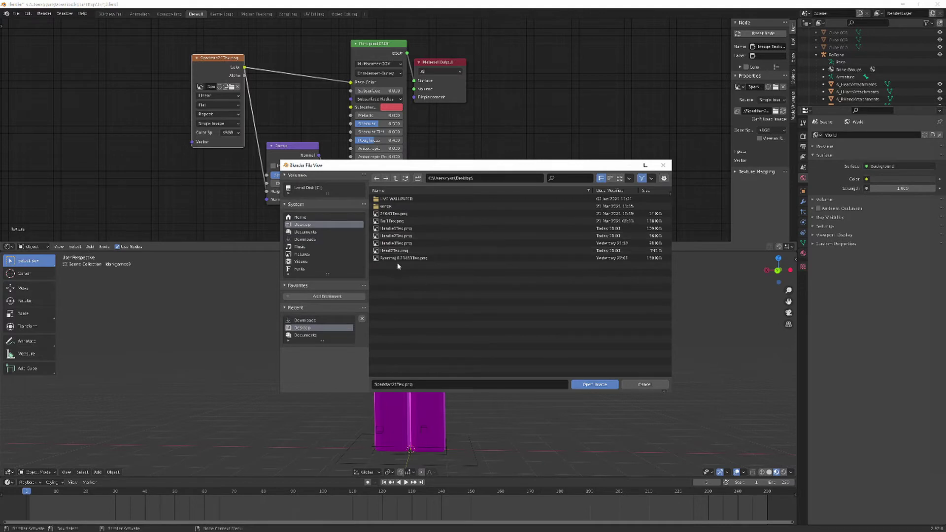
click(298, 233)
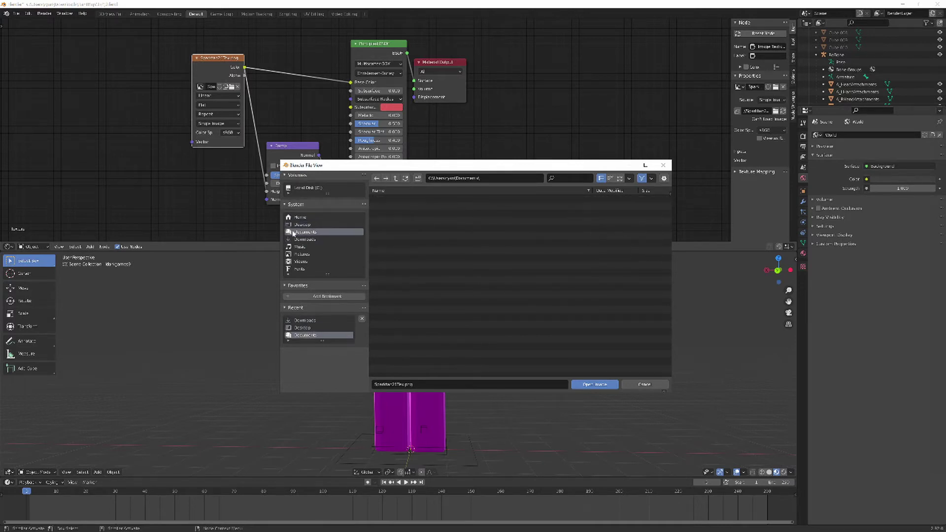
scroll(477, 326, down, 2)
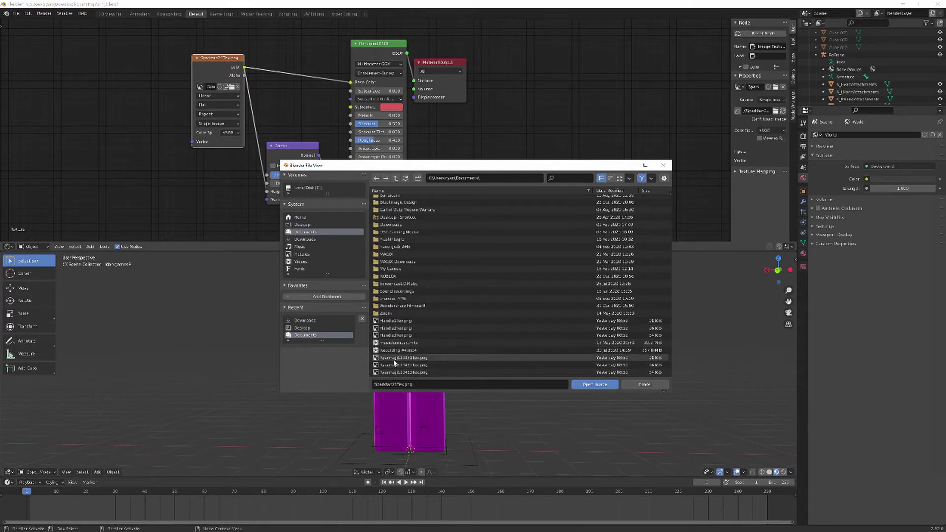
click(326, 225)
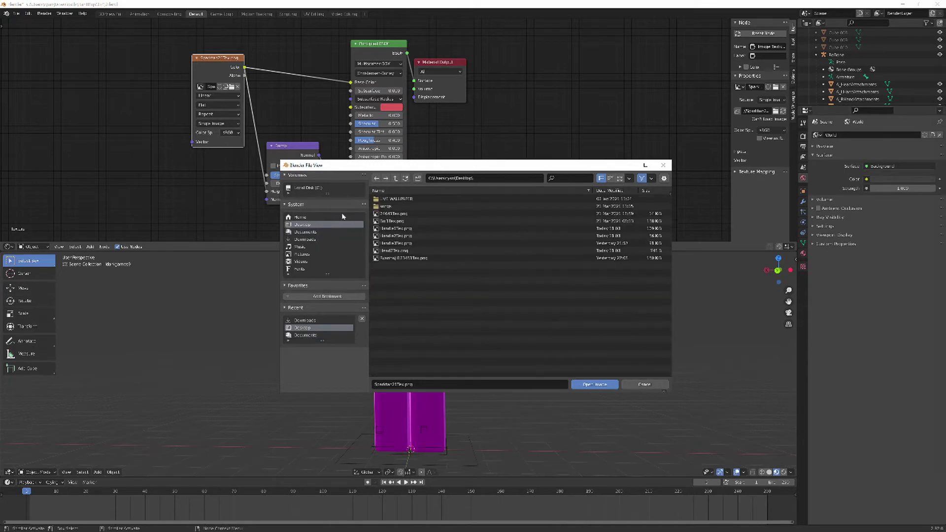
click(305, 232)
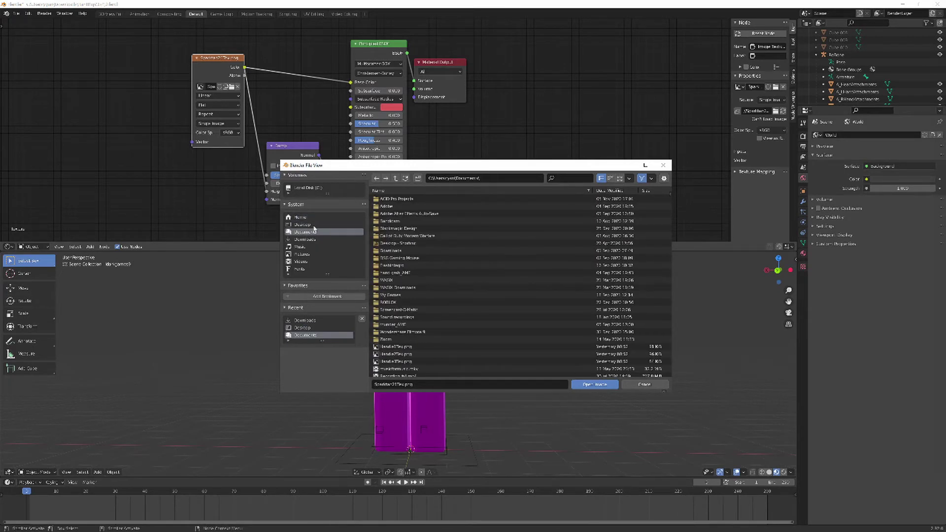
click(314, 225)
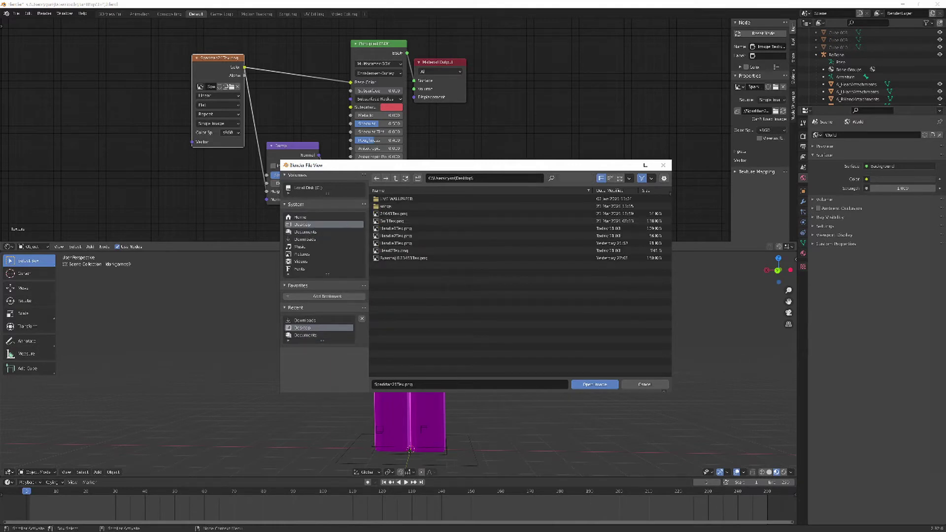
text(anim)
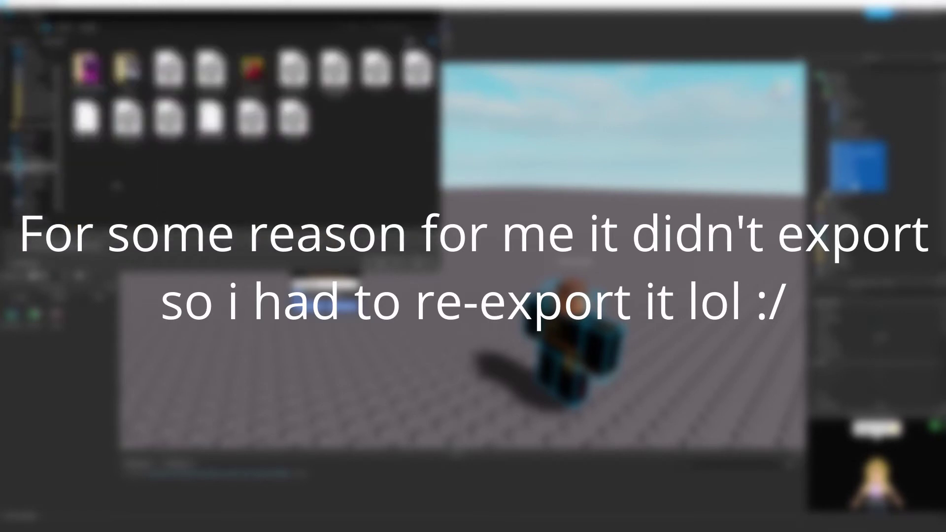
Step: Switch to Roblox Studio and re-export the selected character body parts to the Desktop
click(46, 178)
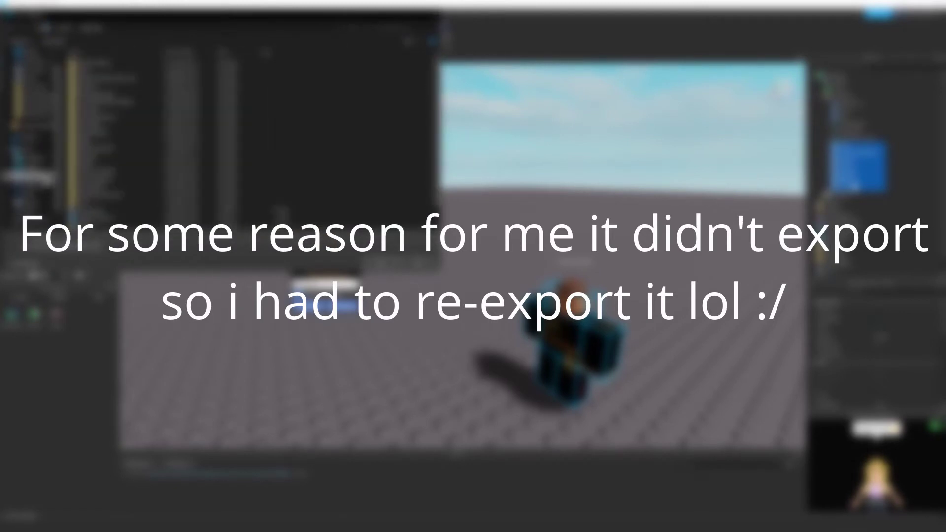
scroll(48, 180, down, 1)
scroll(148, 198, down, 1)
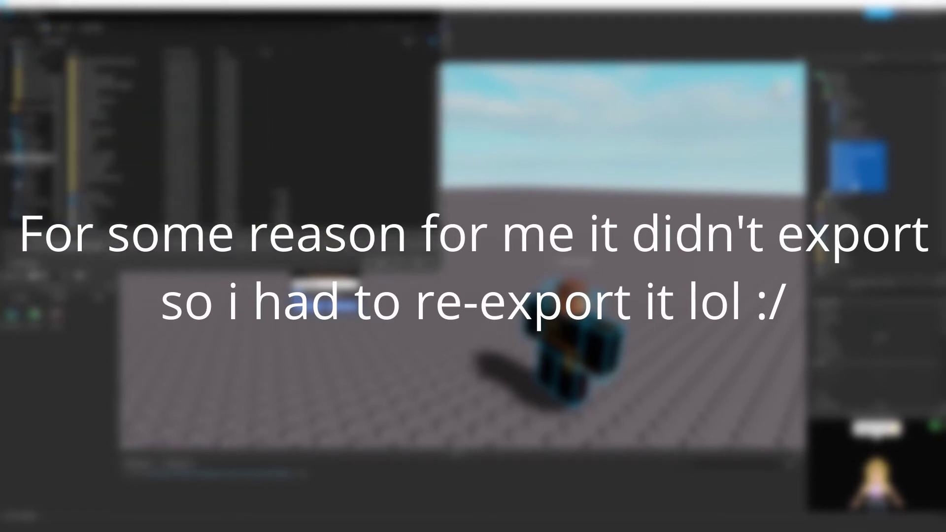
click(33, 167)
click(91, 250)
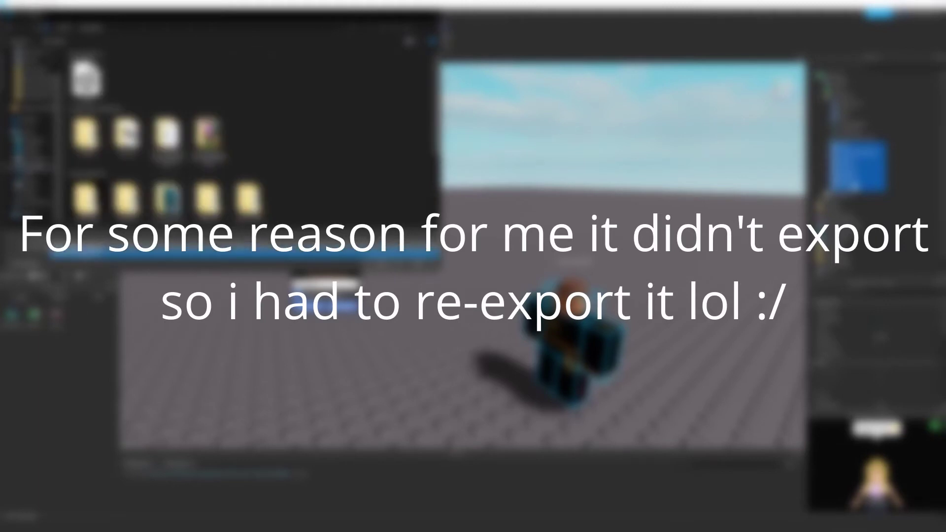
click(93, 250)
click(30, 149)
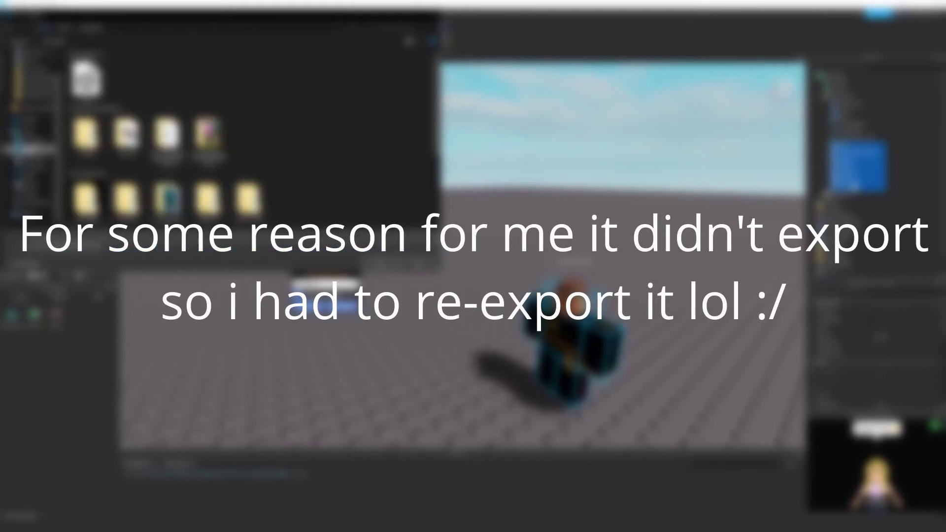
click(57, 238)
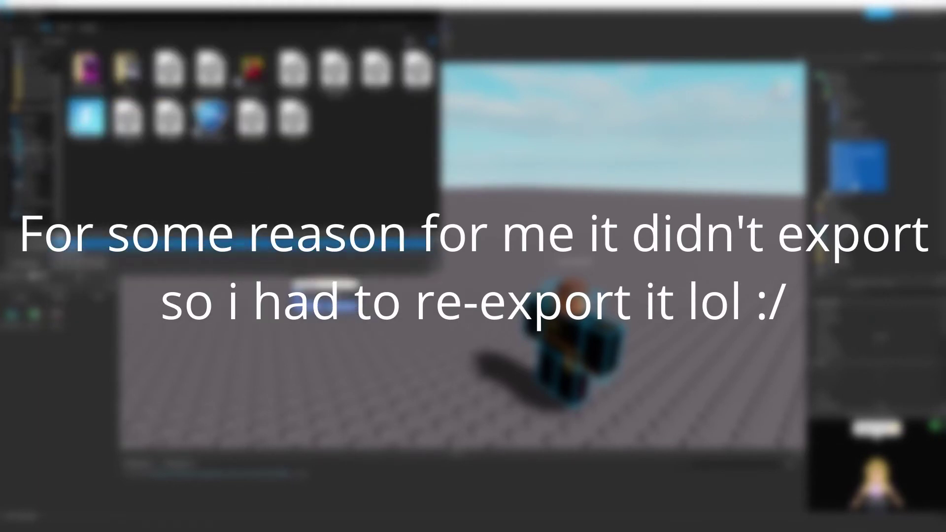
click(246, 244)
click(379, 266)
Step: Select the character's accessories in the workspace and export them as a separate selection
click(861, 138)
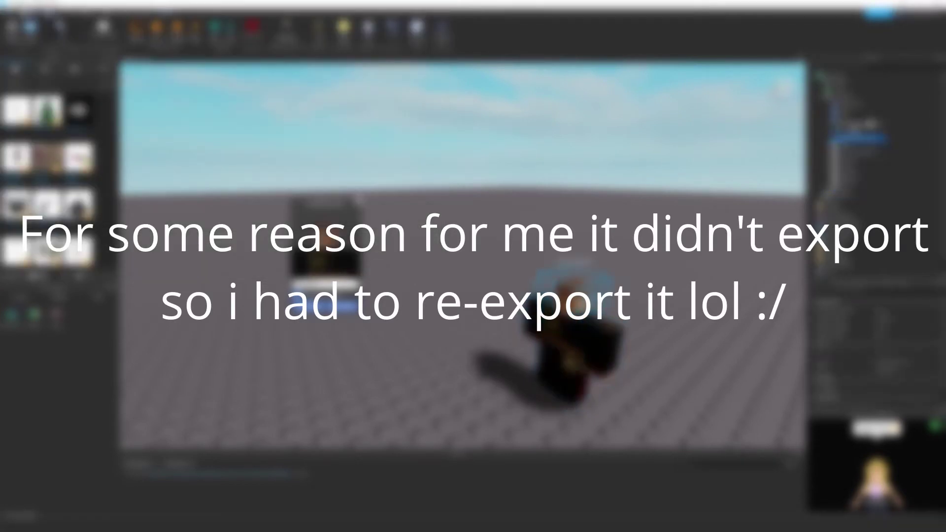
ctrl+click(860, 125)
right_click(861, 126)
click(888, 315)
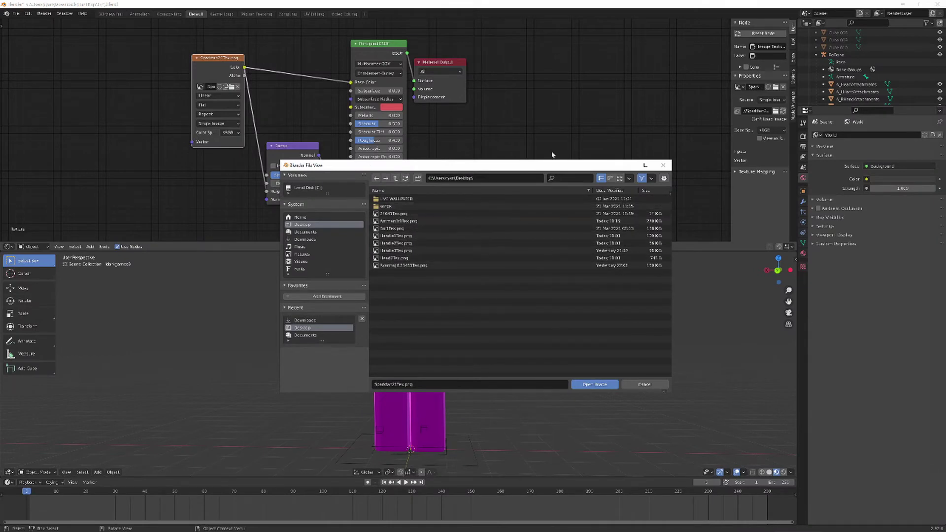
Step: Switch back to Blender and load the character's re-exported texture PNG from the Desktop into the image texture node
click(407, 222)
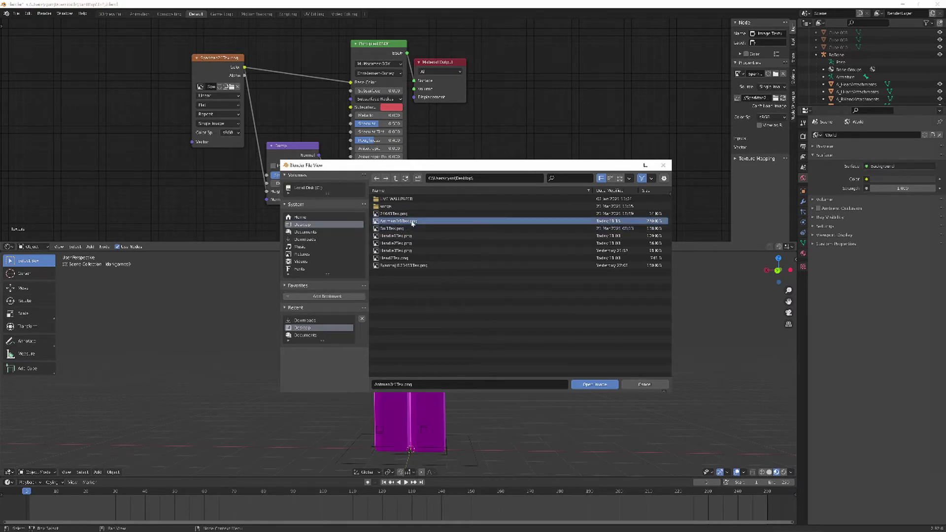
click(599, 386)
middle_drag(585, 376, 538, 354)
scroll(429, 335, up, 2)
scroll(428, 340, down, 6)
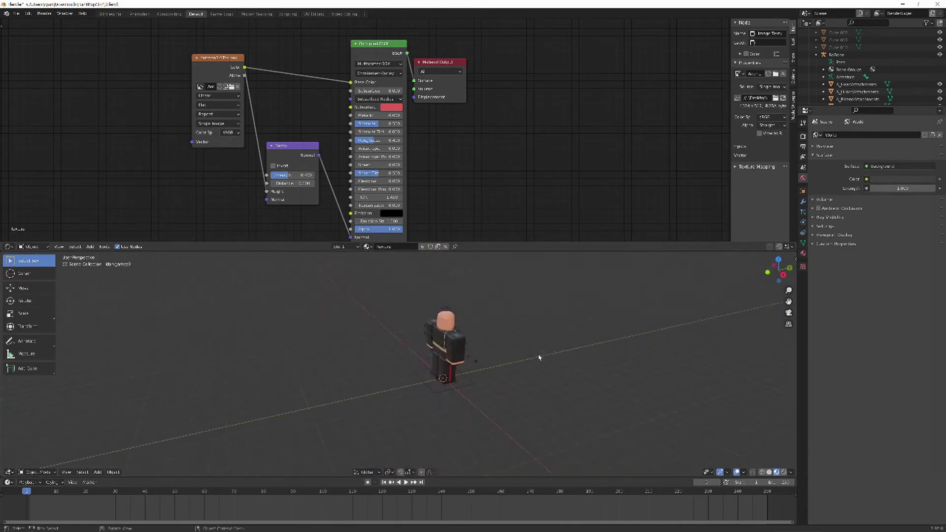
scroll(537, 355, up, 5)
scroll(441, 340, down, 8)
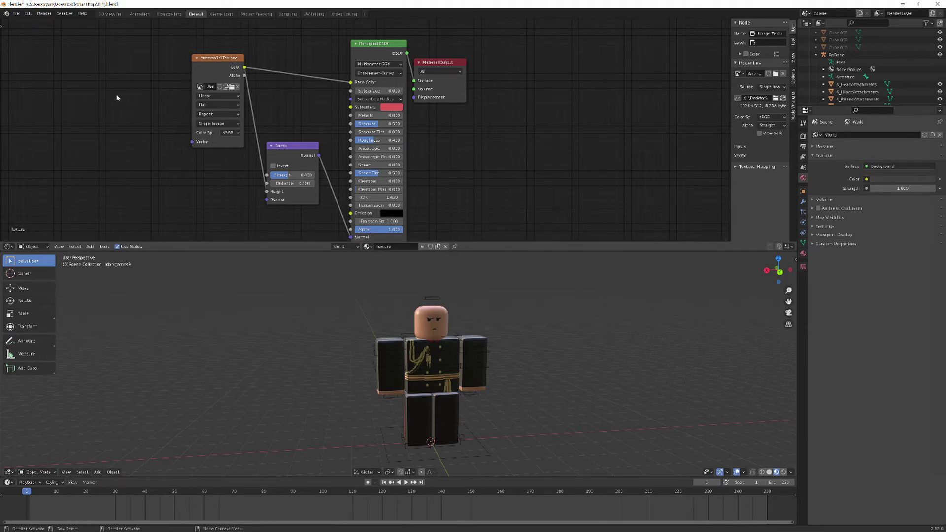
Step: Import the accessories model acc.obj from the Desktop as a Wavefront OBJ
click(17, 13)
mouse_move(27, 114)
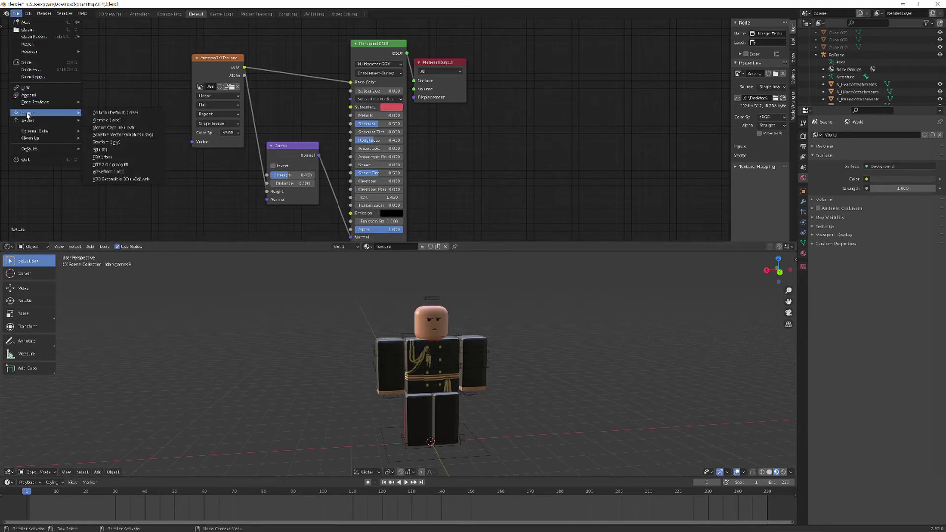
click(116, 173)
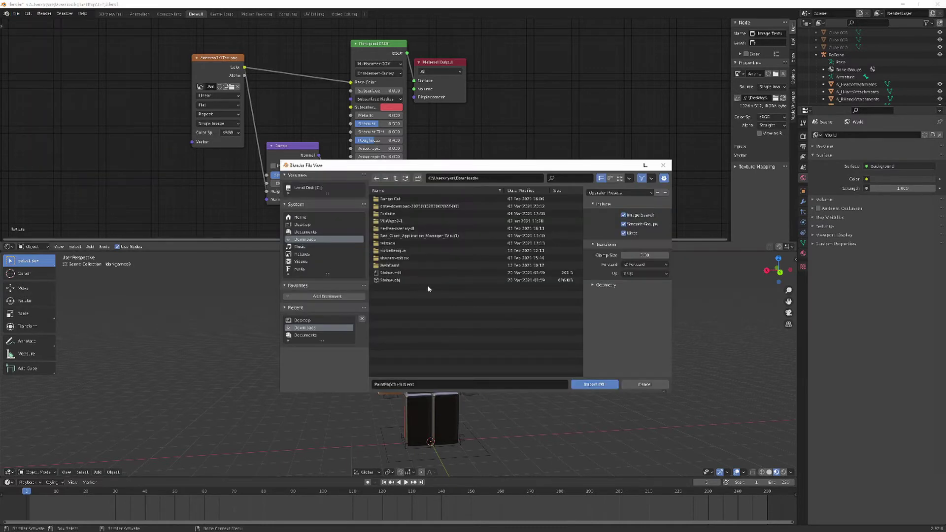
click(306, 232)
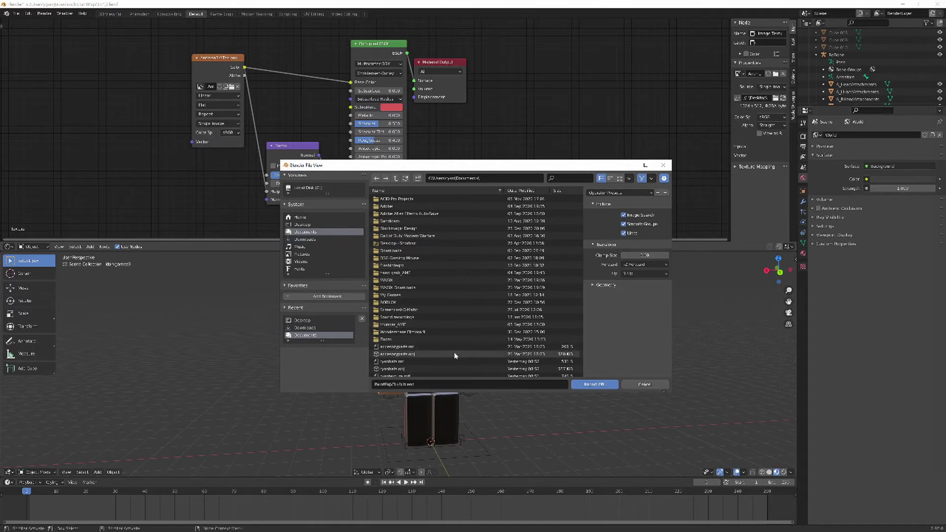
scroll(454, 352, down, 3)
click(298, 224)
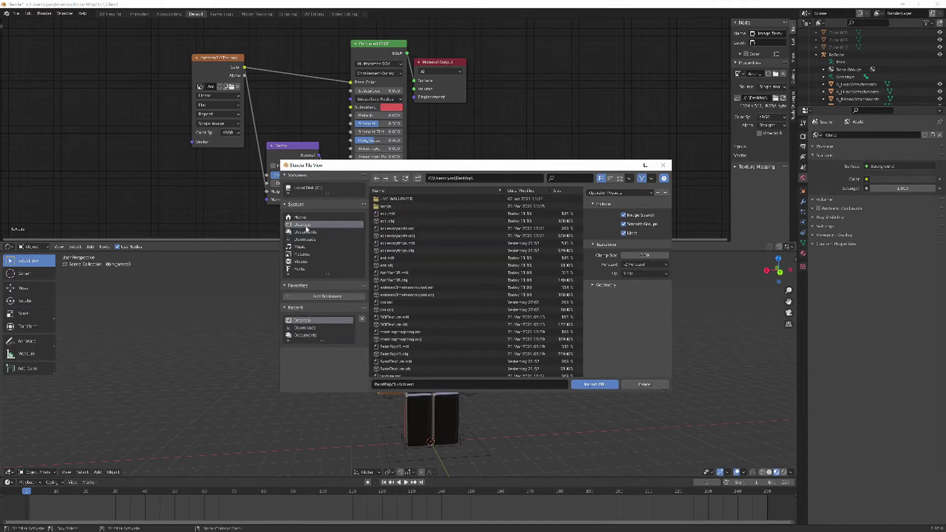
click(396, 221)
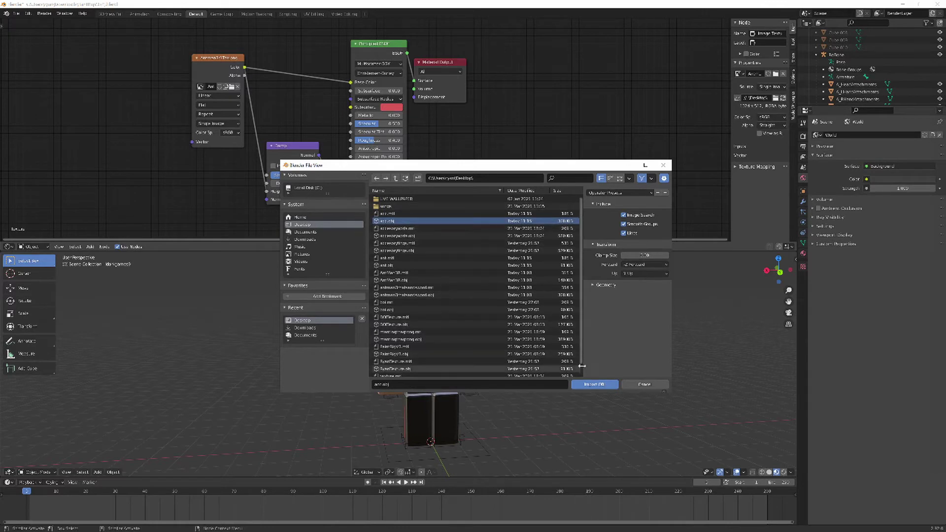
click(593, 385)
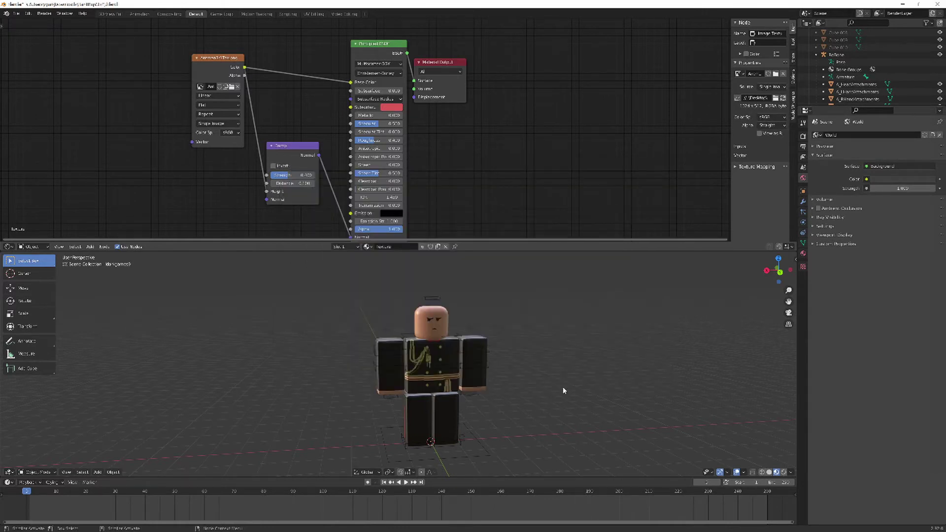
Step: Examine how the imported accessories sit on the character's head and waist from several angles
middle_drag(519, 347, 476, 349)
scroll(476, 348, up, 5)
scroll(477, 348, down, 6)
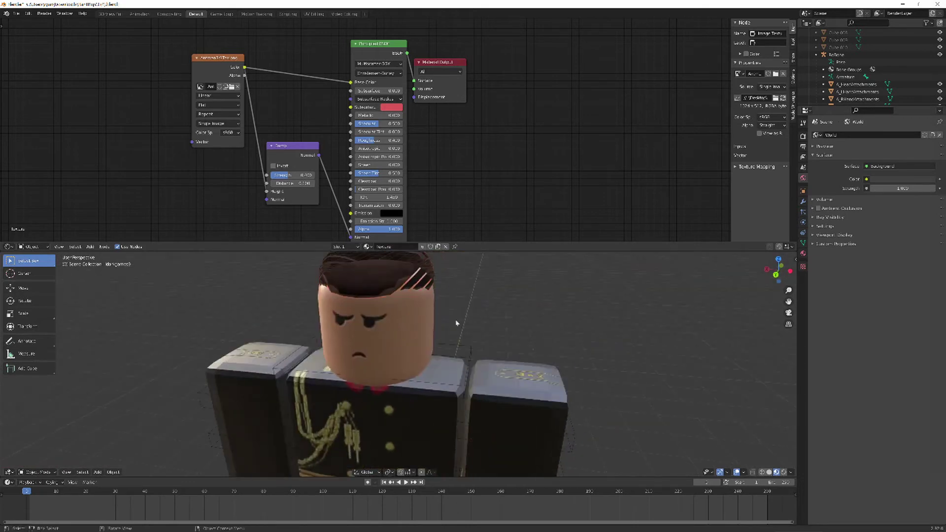
middle_drag(445, 309, 437, 364)
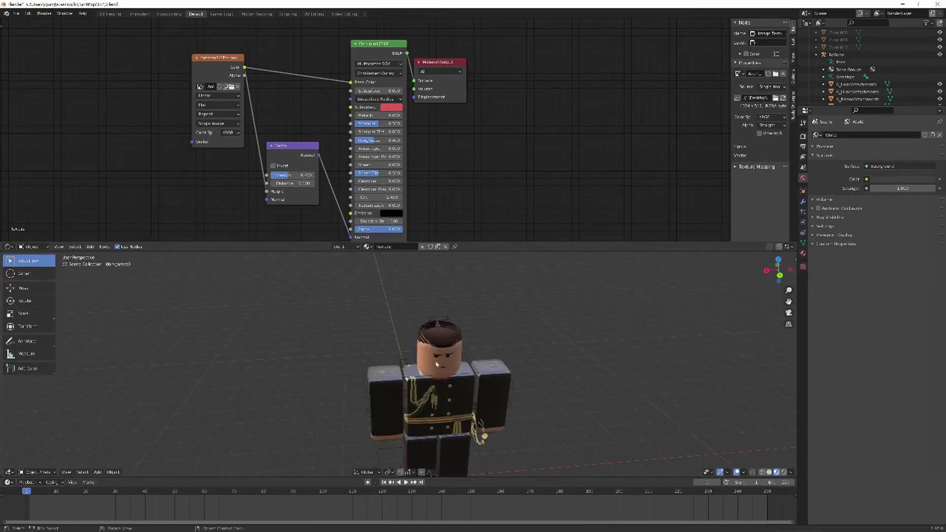
middle_drag(456, 328, 466, 298)
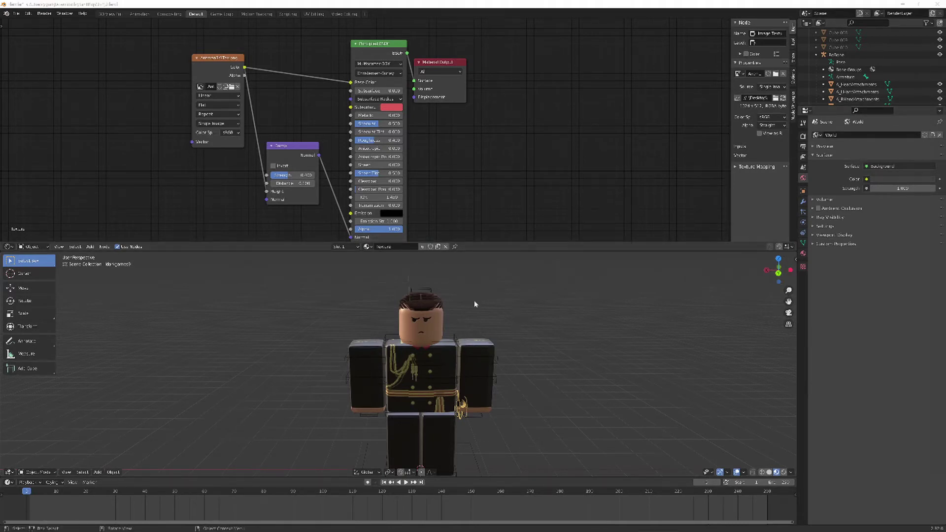
middle_drag(461, 310, 448, 306)
click(448, 306)
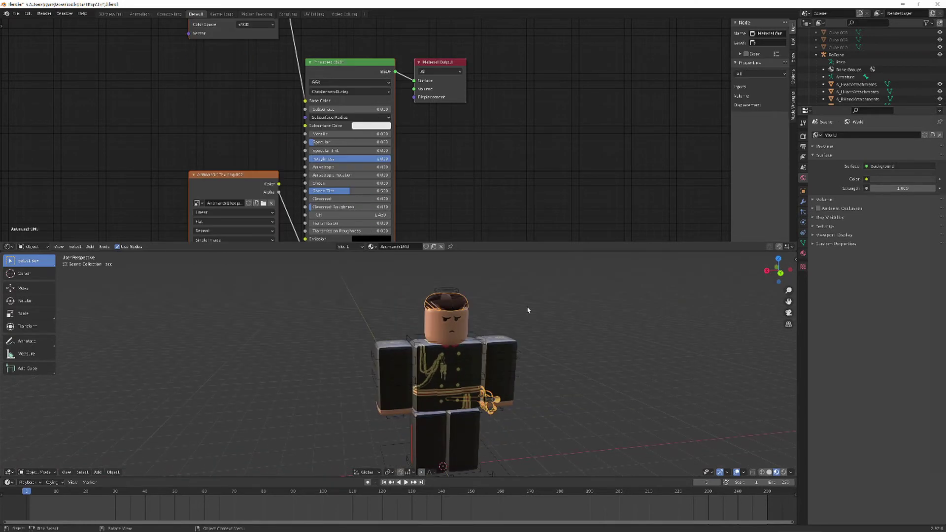
mouse_move(528, 312)
middle_down()
mouse_move(517, 312)
mouse_move(517, 299)
middle_up()
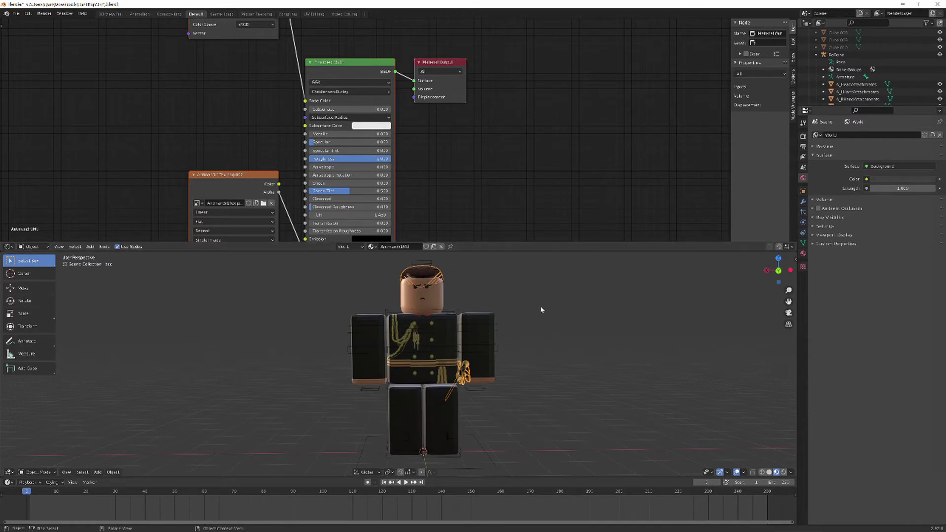
Step: Select the accessories together with the rig's head attachments object and parent them to it with the Object option
click(591, 391)
key(ctrl)
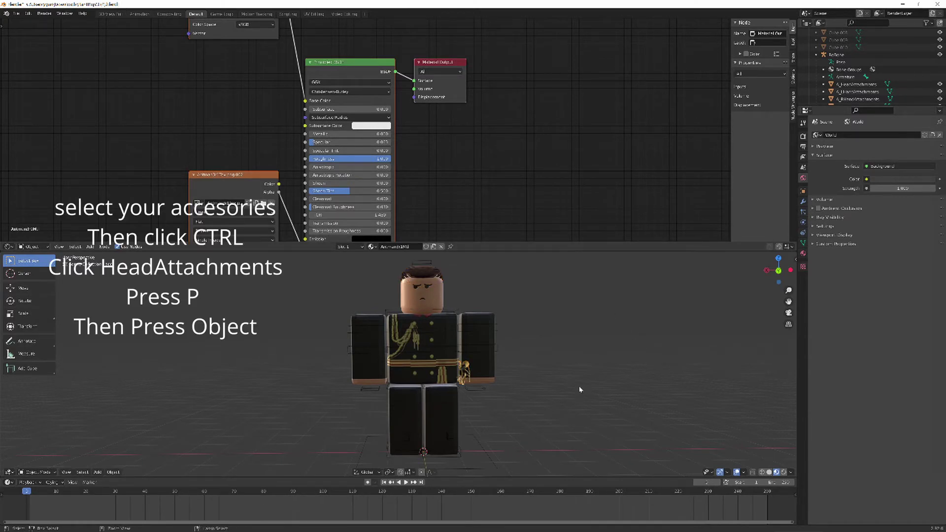
ctrl+click(436, 273)
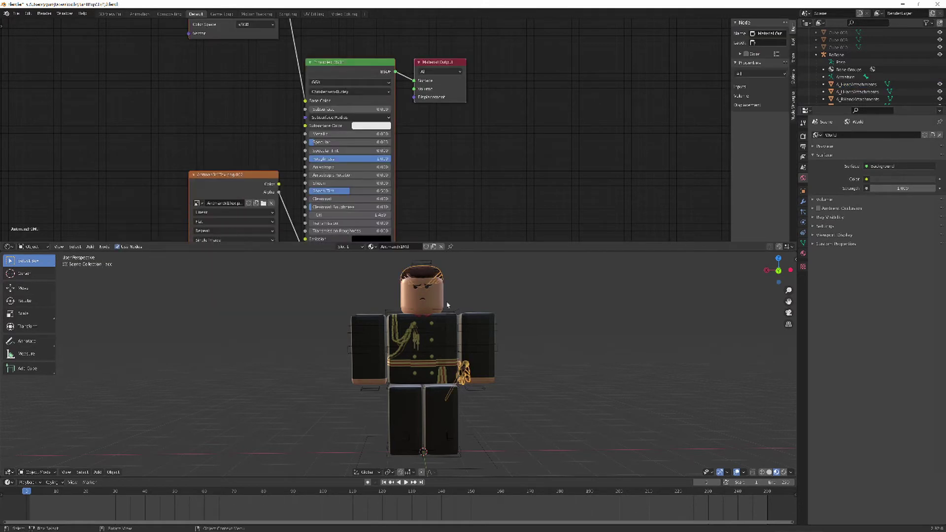
middle_drag(641, 320, 692, 312)
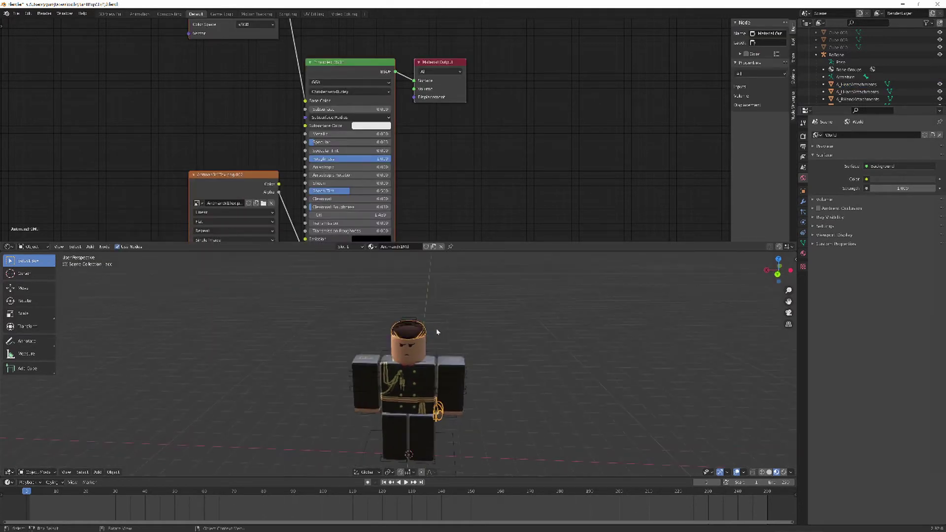
click(857, 85)
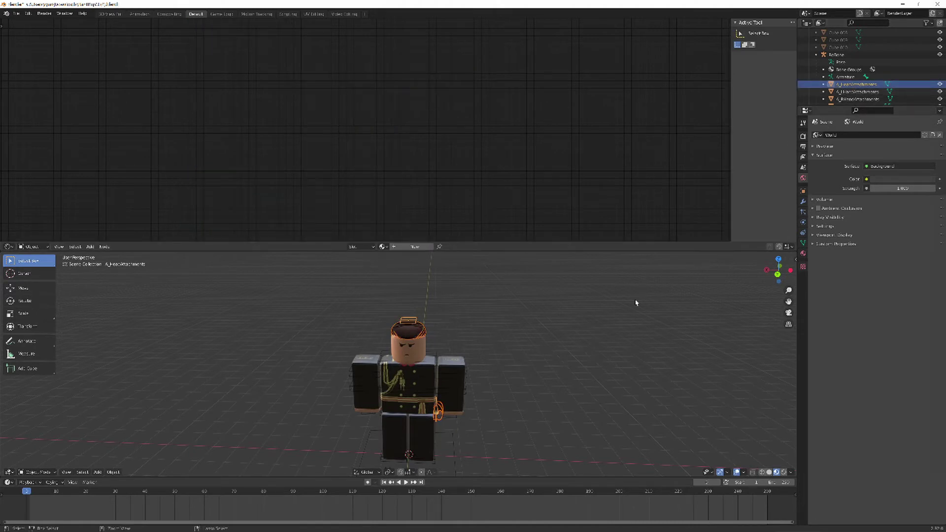
key(ctrl+p)
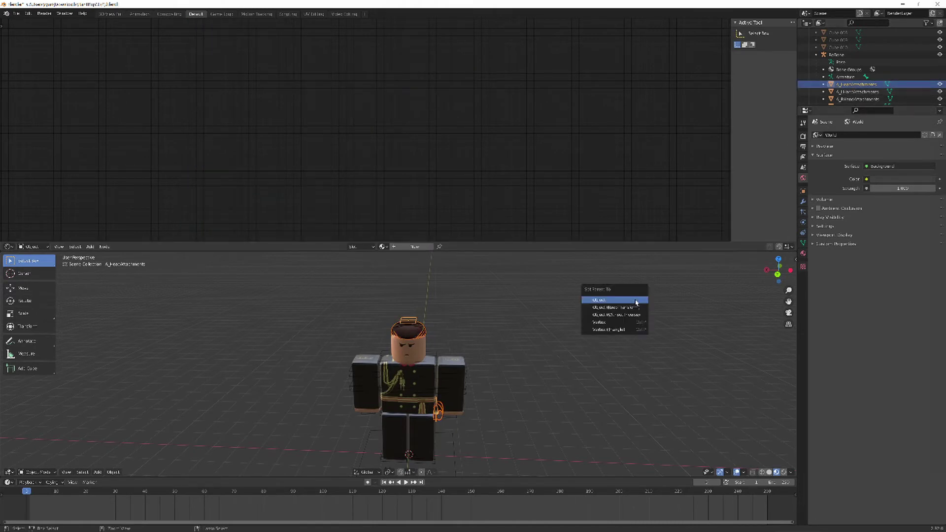
click(612, 301)
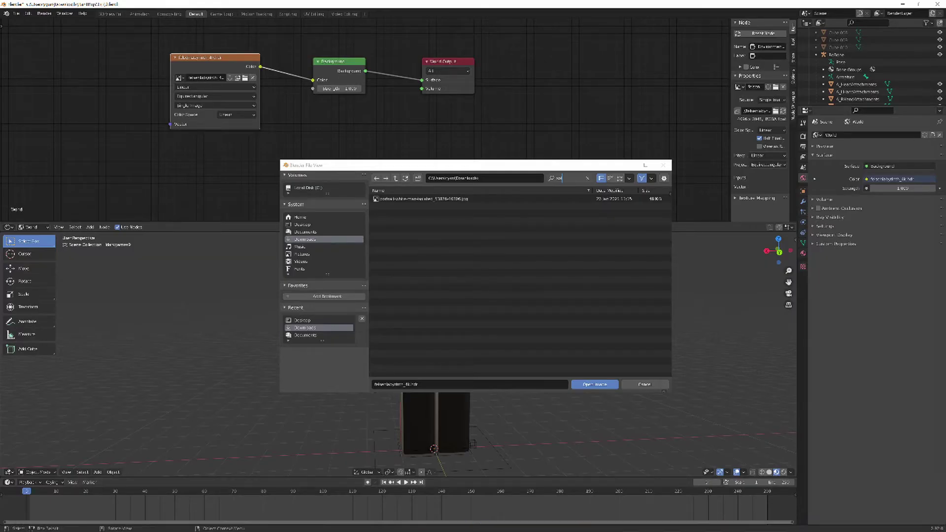
Step: Enlarge the 3D viewport and preview the character in rendered shading against the forest HDRI from several angles
click(645, 385)
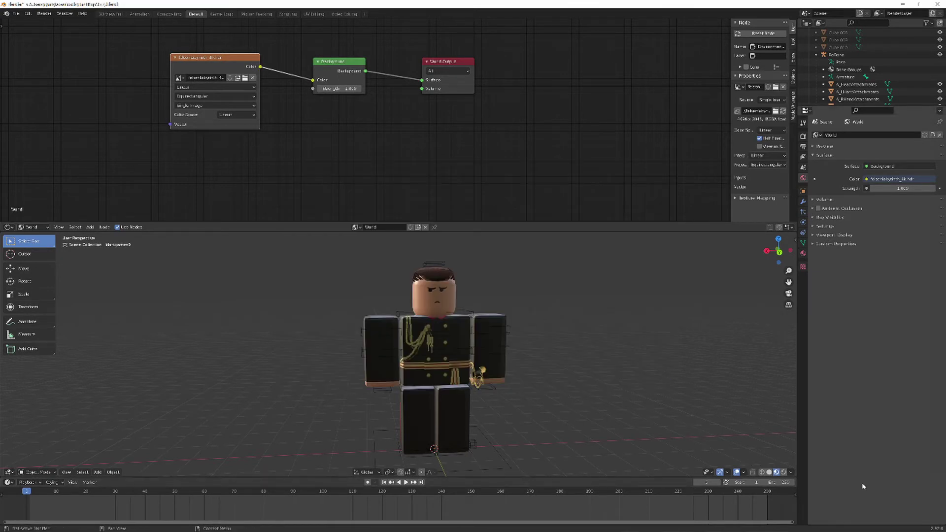
middle_drag(464, 285, 436, 318)
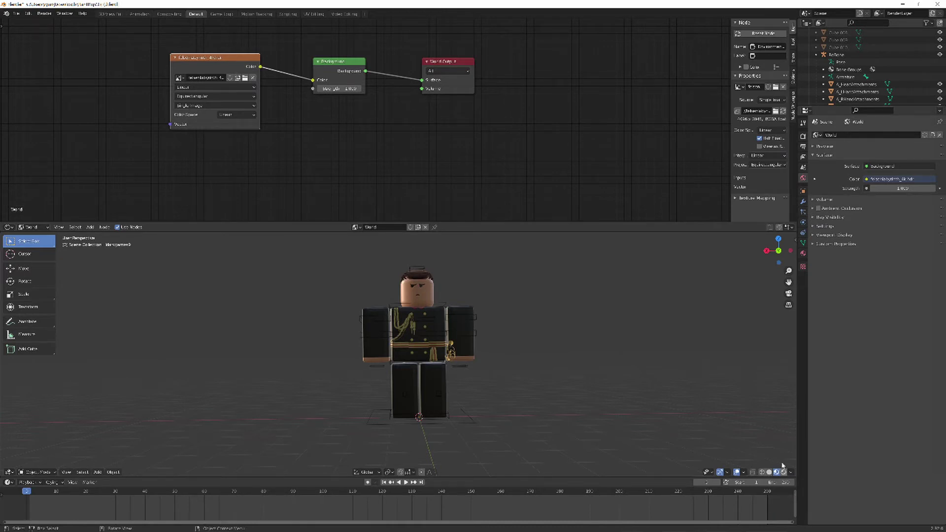
drag(597, 223, 604, 61)
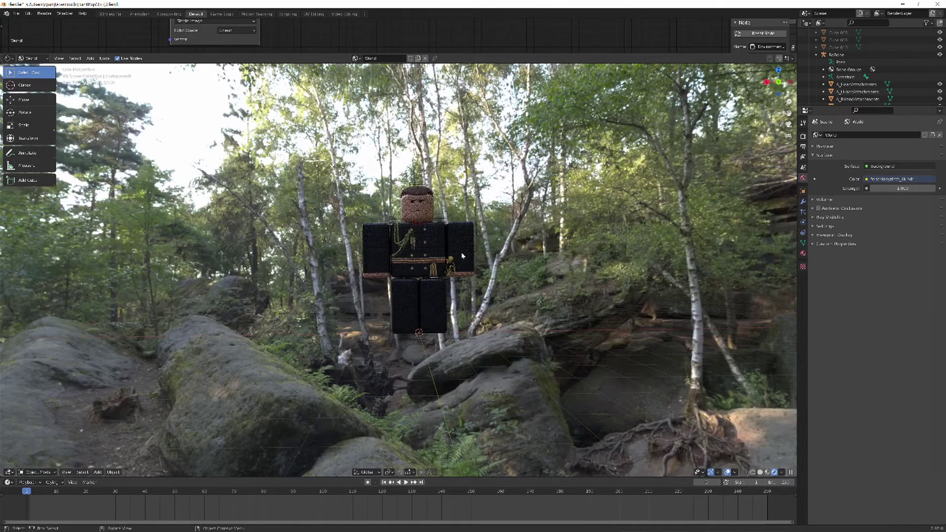
middle_drag(462, 255, 328, 276)
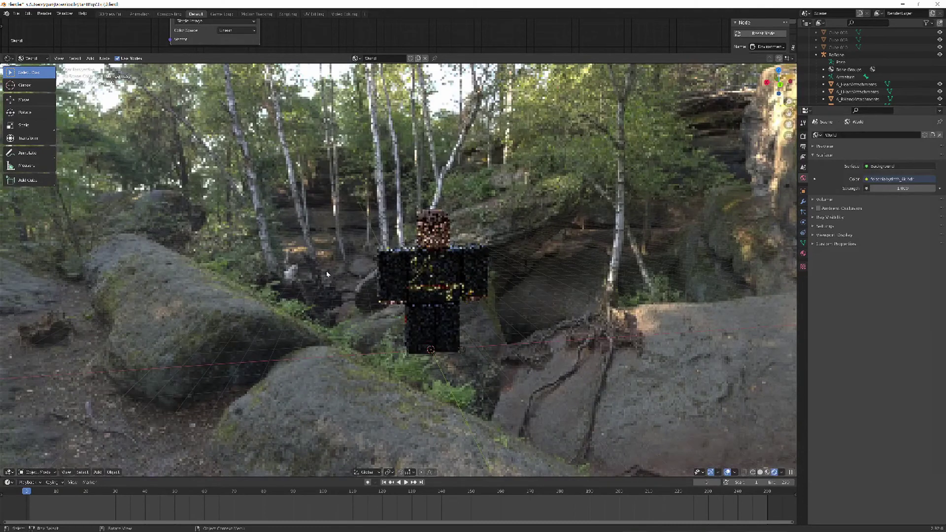
middle_drag(327, 274, 671, 276)
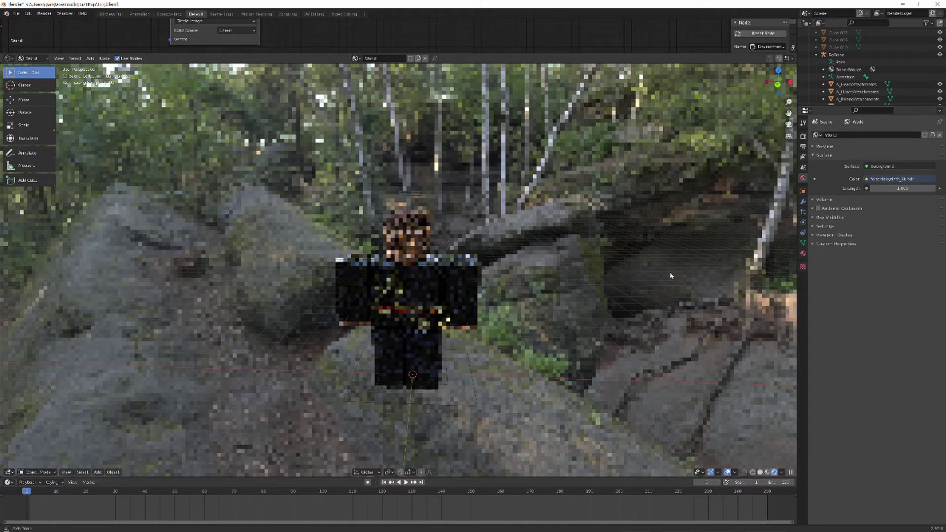
click(768, 472)
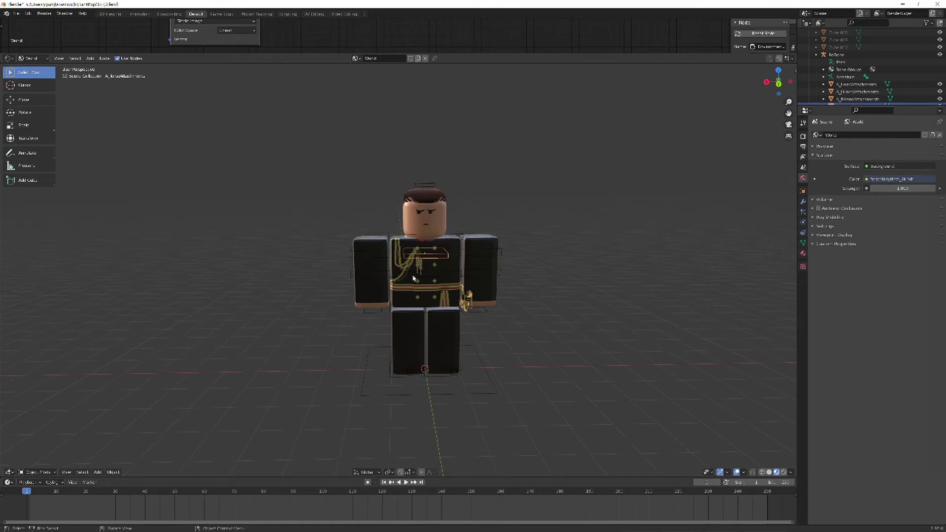
Step: Select the character's armature and switch it to Pose Mode
click(427, 276)
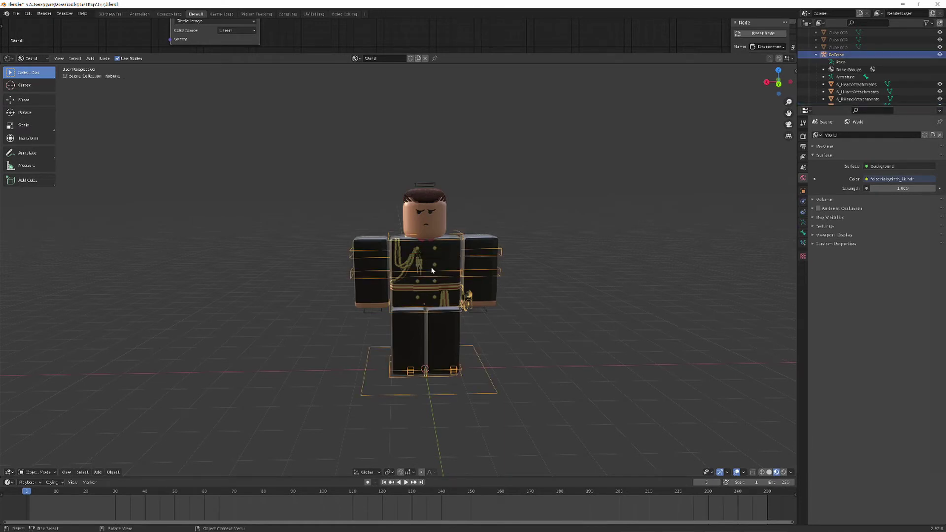
click(35, 470)
click(43, 463)
click(35, 472)
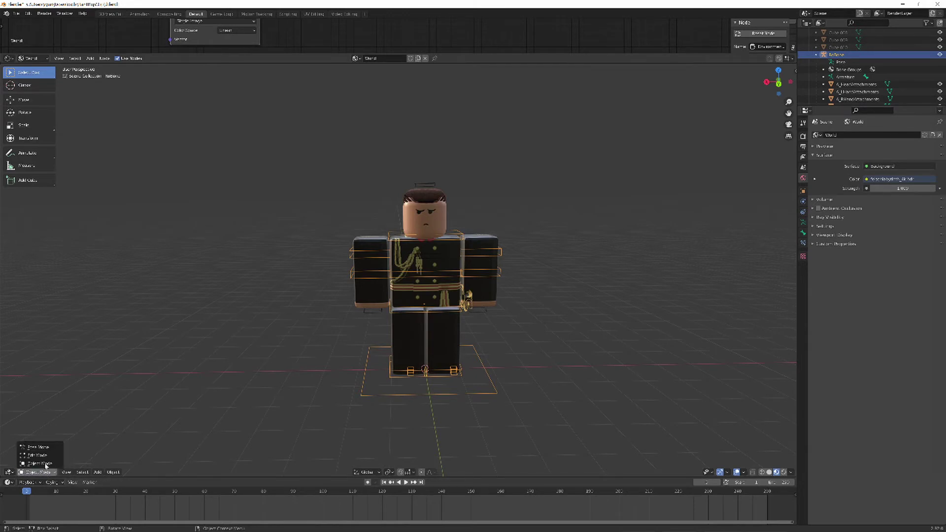
click(35, 447)
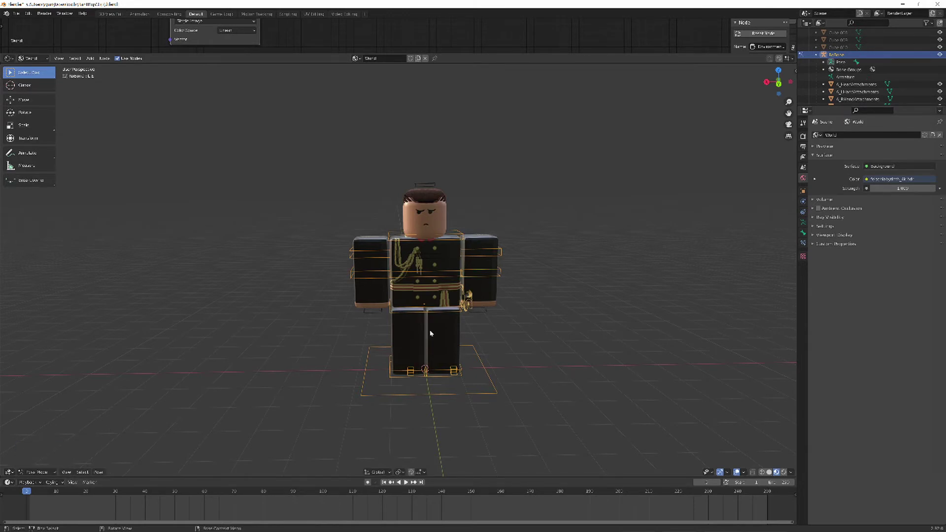
click(490, 258)
key(ctrl+Tab)
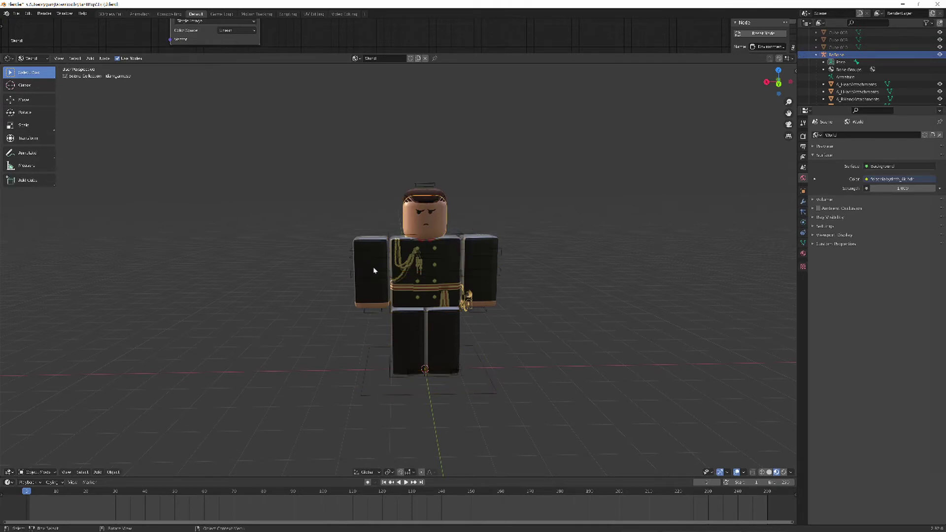
key(ctrl+Tab)
click(24, 99)
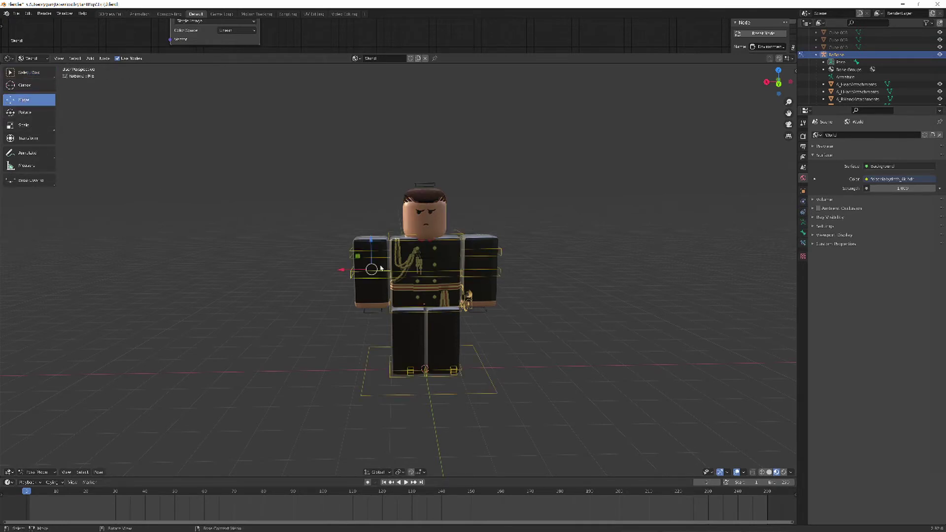
key(g)
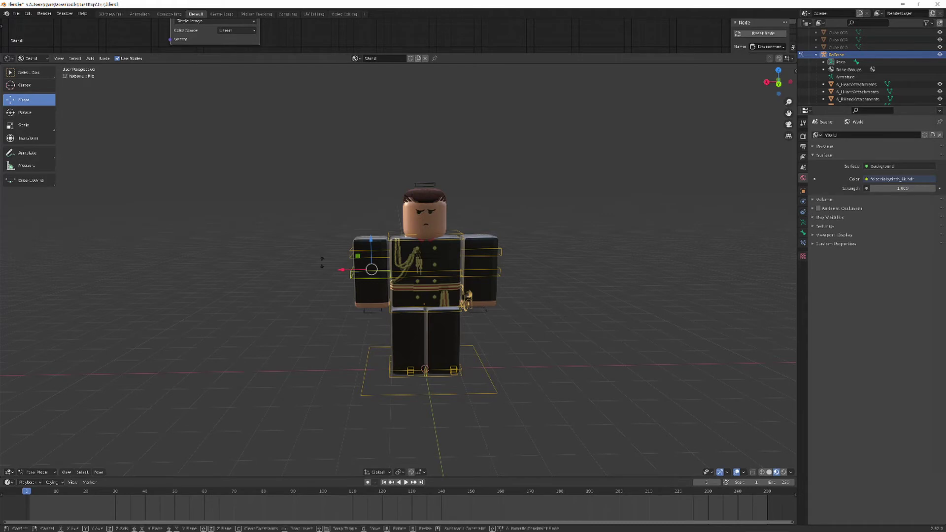
right_click(323, 262)
Step: Rotate the character's right upper-arm bone so the arm is raised beside the head
click(42, 116)
mouse_move(357, 274)
mouse_down()
mouse_move(339, 240)
mouse_move(358, 271)
mouse_up()
click(373, 248)
drag(395, 237, 333, 302)
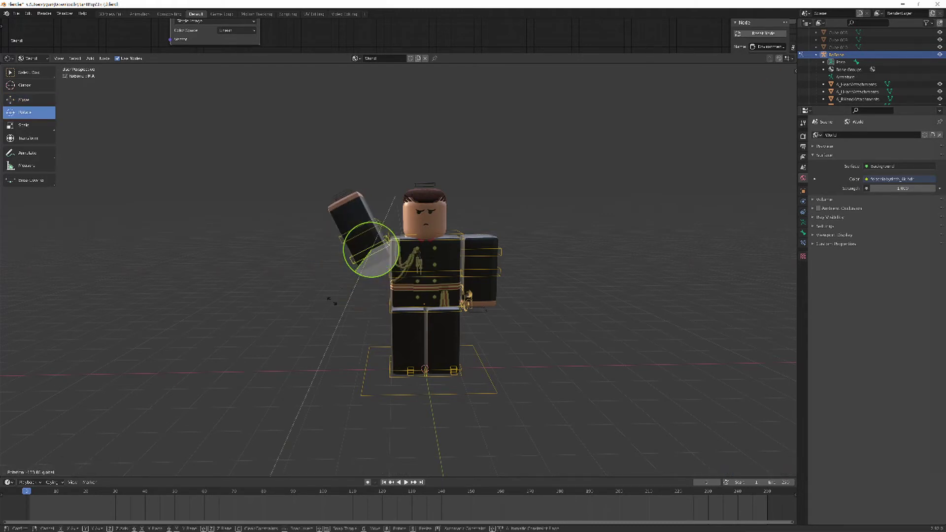
click(332, 301)
Step: Test rotating the left leg bone and raise the character's left arm beside the head to mirror the right arm
click(453, 367)
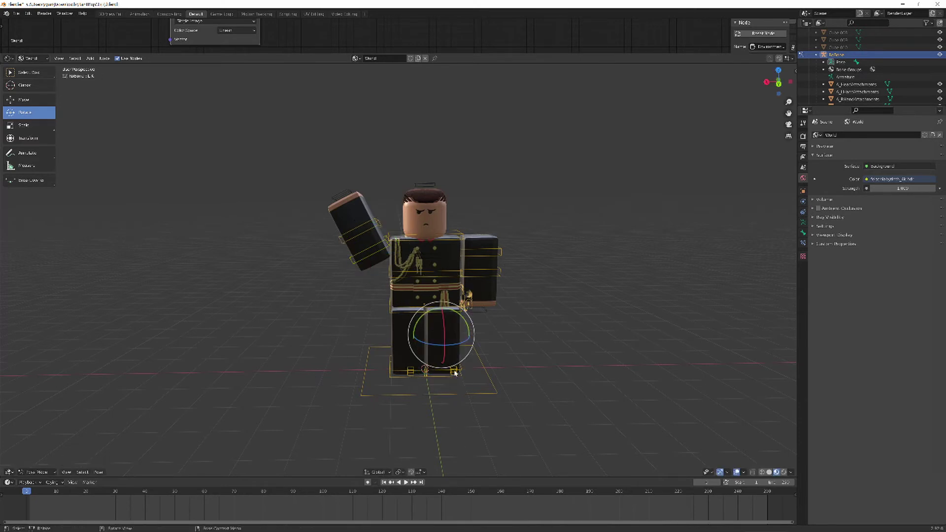
click(454, 373)
drag(453, 368, 451, 335)
drag(443, 338, 445, 374)
click(481, 256)
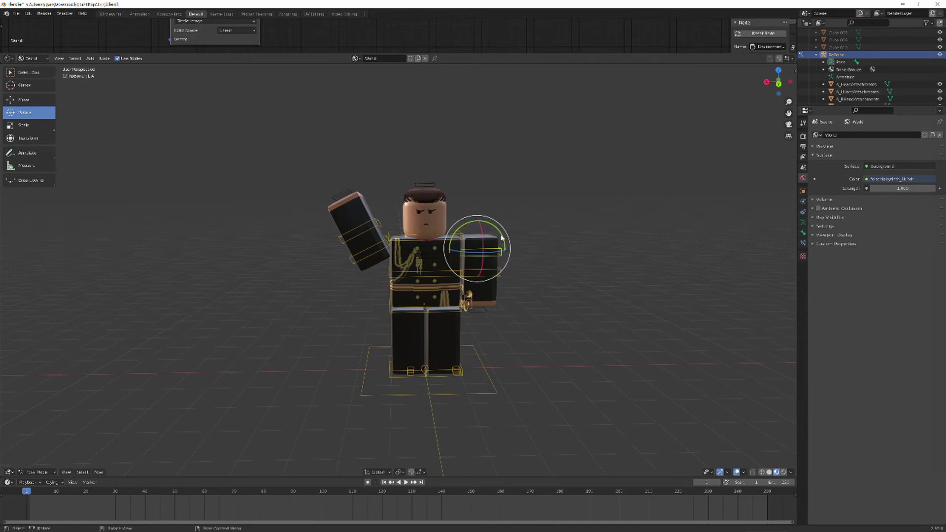
drag(502, 239, 384, 263)
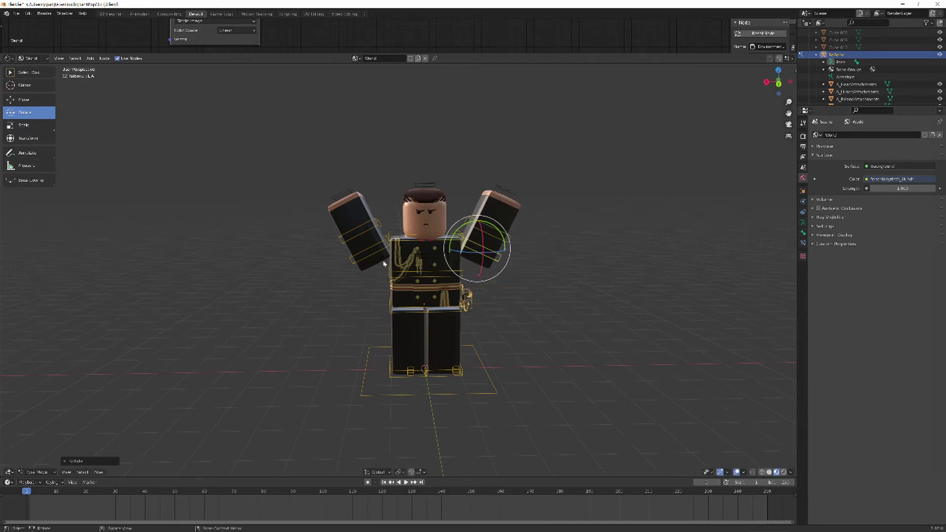
Step: Try to tilt the head with its attached accessories, and undo the rotation
click(432, 203)
click(26, 113)
drag(438, 375, 423, 392)
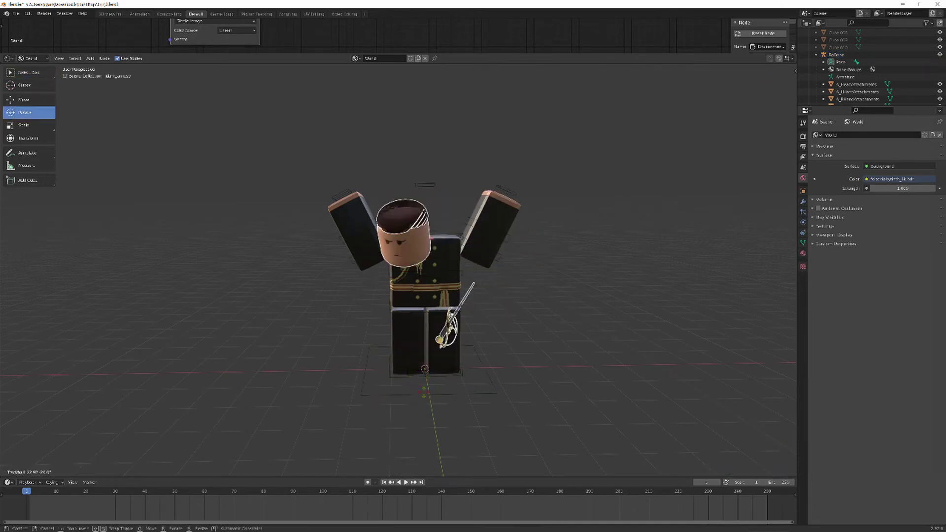
key(ctrl+z)
key(ctrl+z)
Step: Make small test rotations of the left foot and left leg bones
click(45, 110)
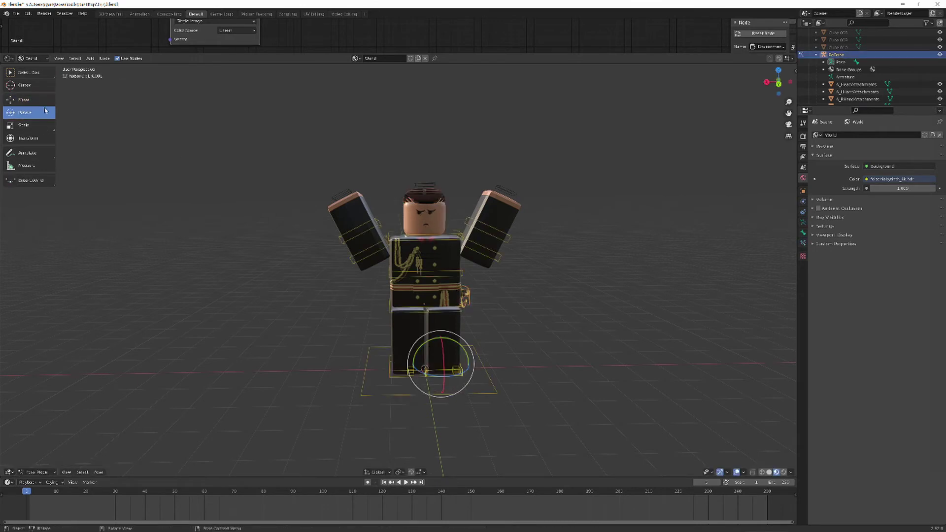
drag(450, 378, 422, 375)
click(428, 208)
click(34, 112)
click(443, 320)
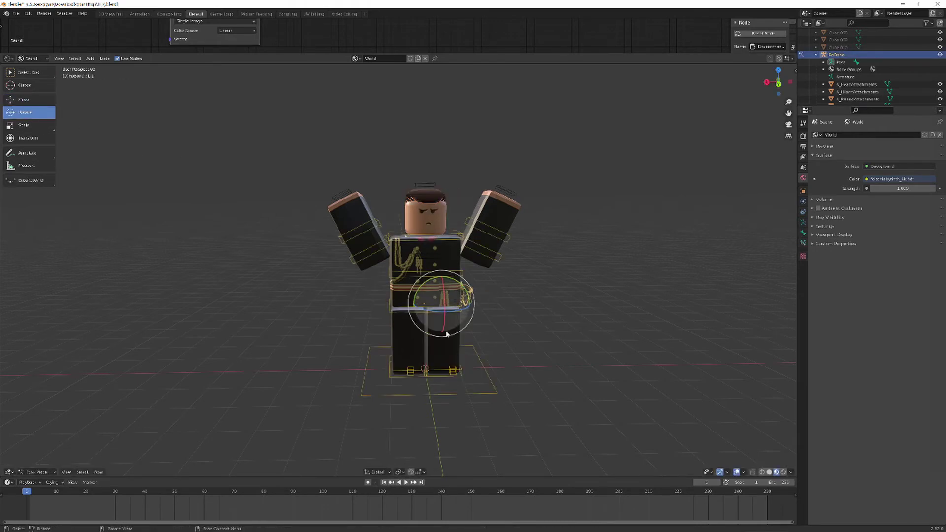
mouse_move(448, 312)
mouse_down()
mouse_move(459, 310)
mouse_move(450, 310)
mouse_up()
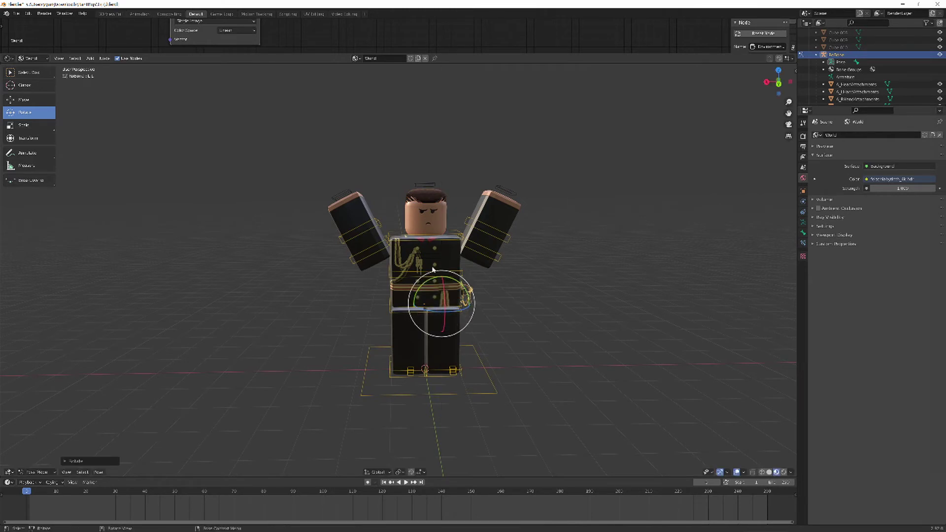
Step: Try to rotate the upper torso bone, and return the rig to Object Mode
click(432, 269)
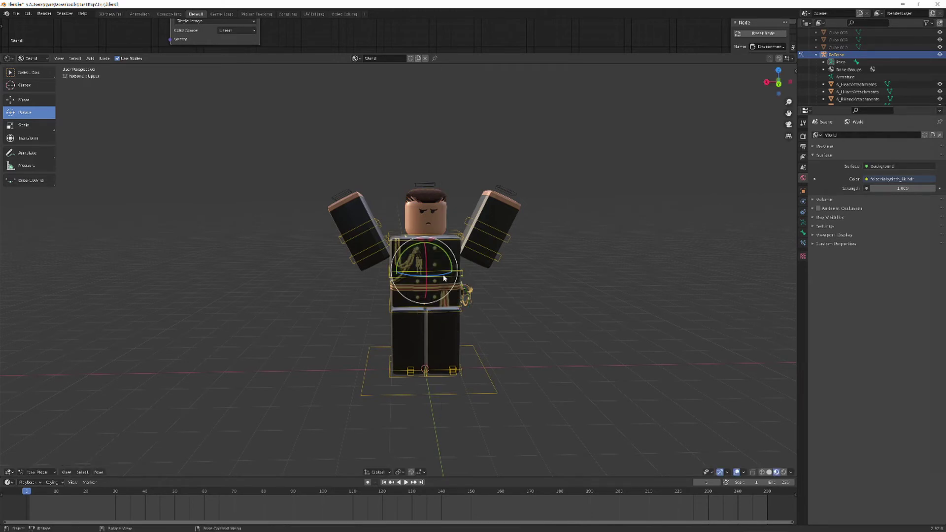
drag(444, 279, 507, 293)
click(481, 284)
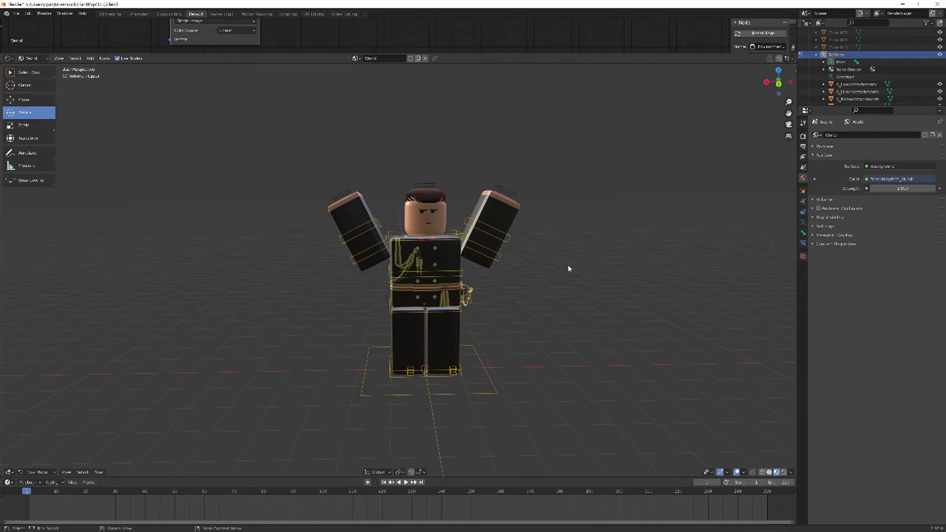
click(42, 473)
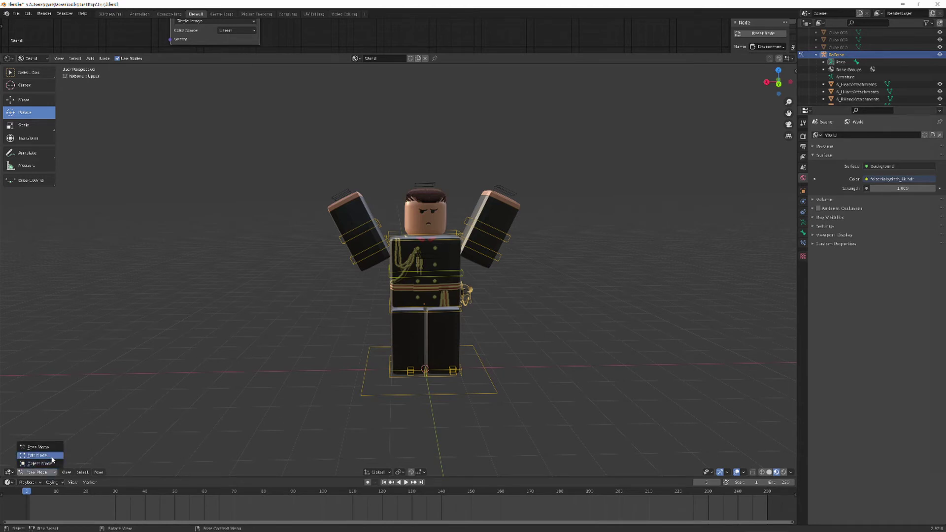
click(39, 451)
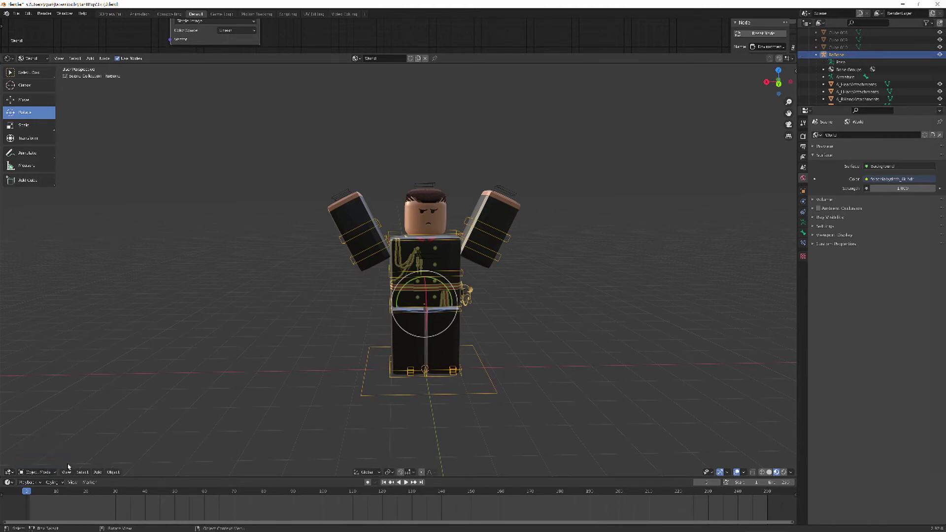
Step: Add a camera to the scene and switch the viewport to the camera's view
click(97, 473)
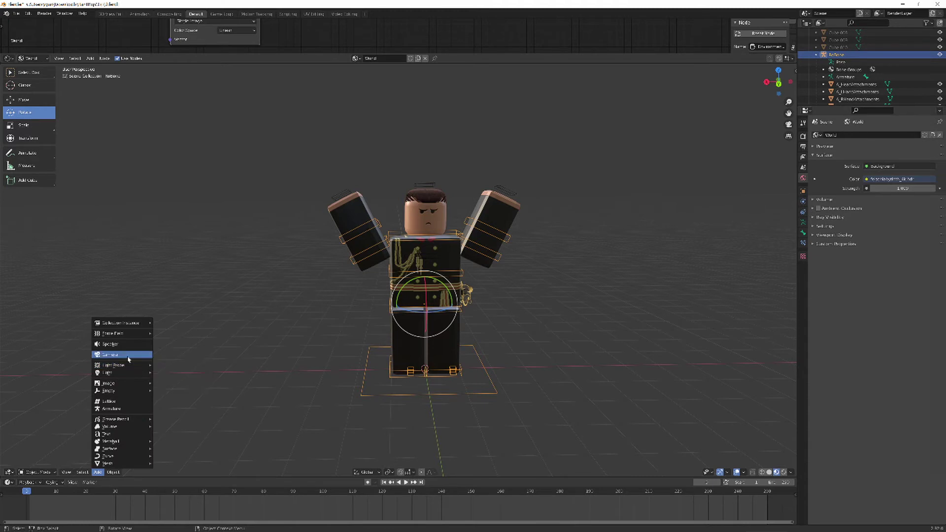
click(127, 354)
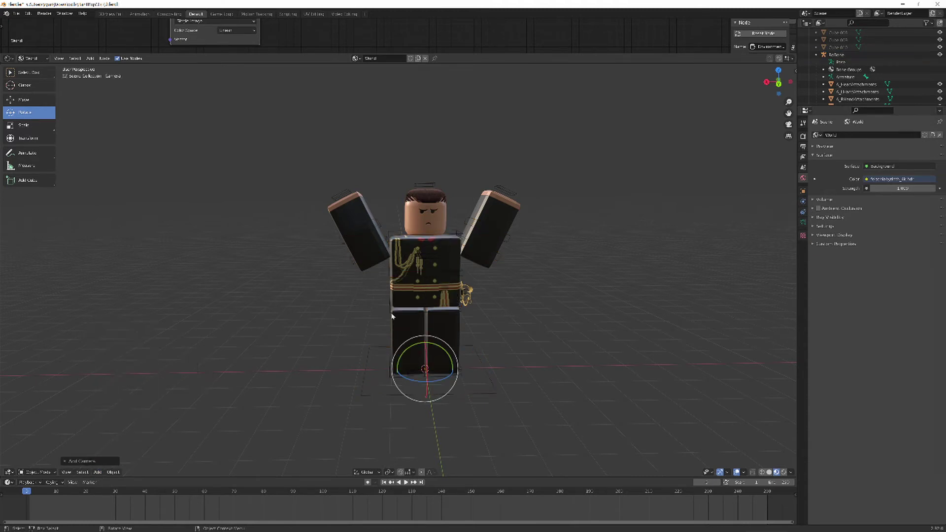
click(789, 125)
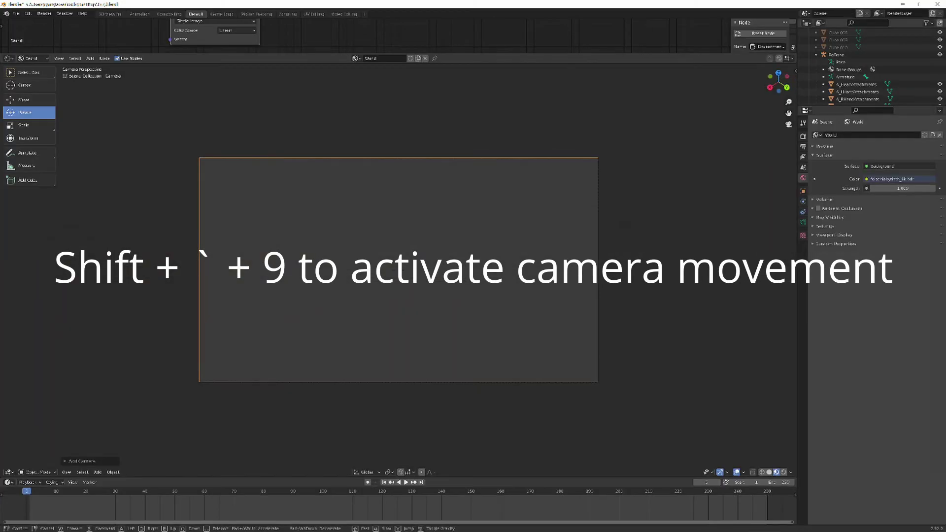
Step: Fly the camera out from its starting point until the character faces it, raised arms inside the left half of the frame
key(shift+grave)
key(w)
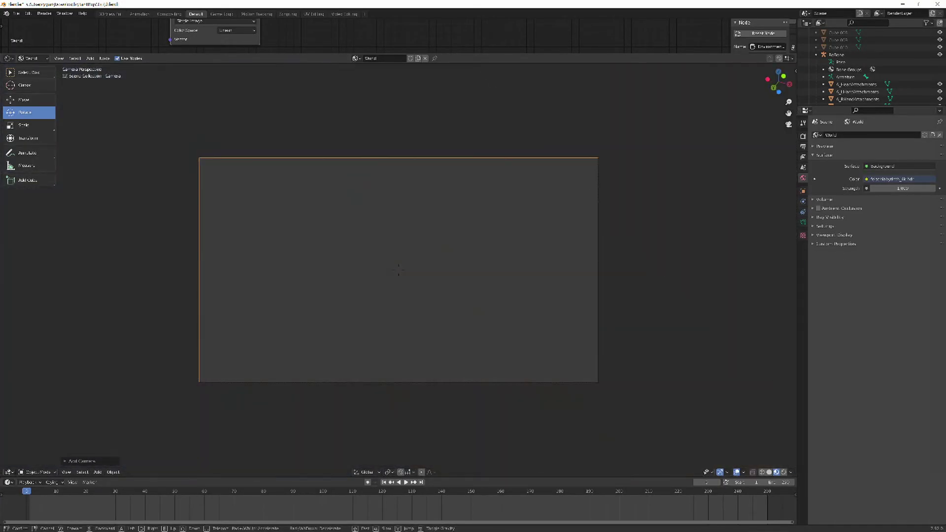
key(s)
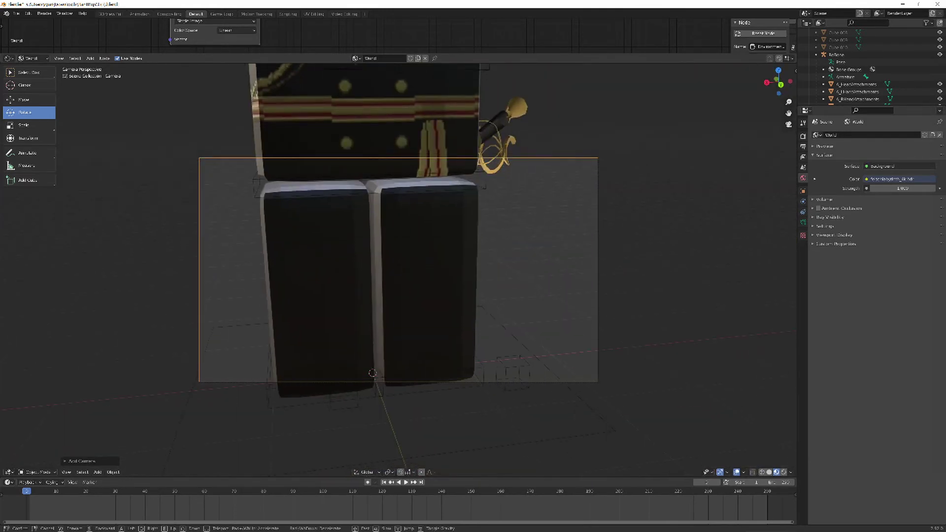
key(s)
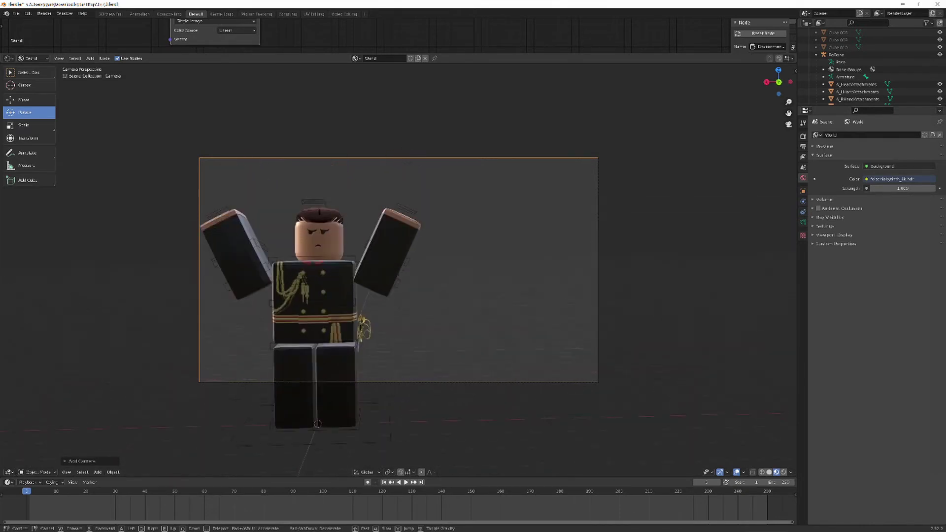
click(399, 273)
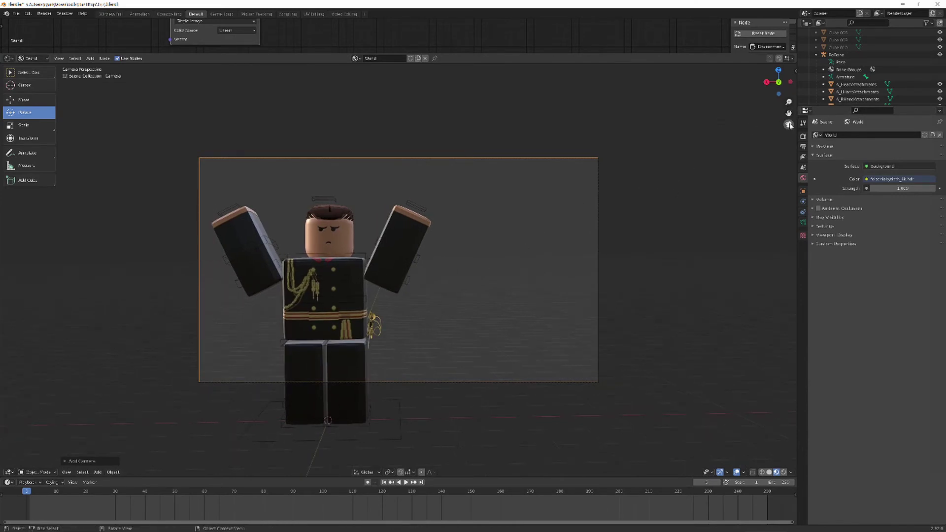
Step: Check the camera view and render a still image of the scene from it
click(789, 124)
click(788, 125)
click(44, 14)
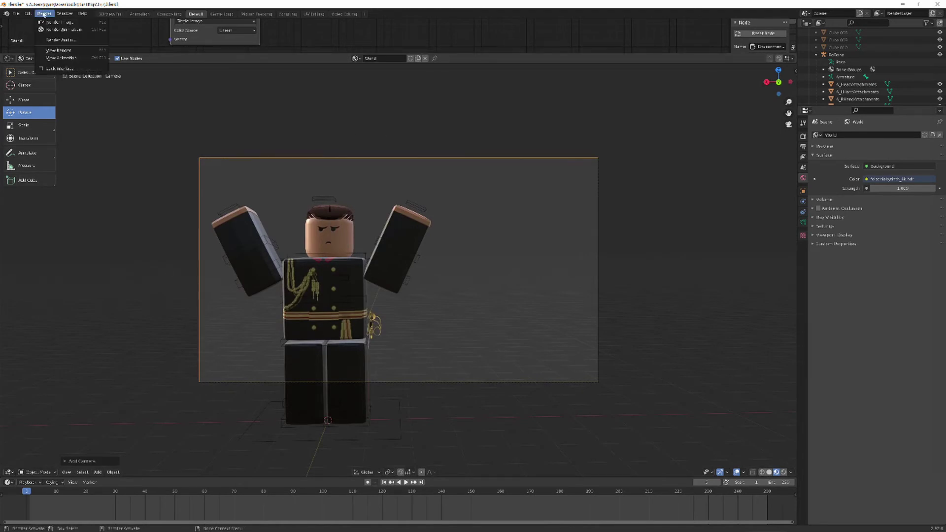
click(85, 22)
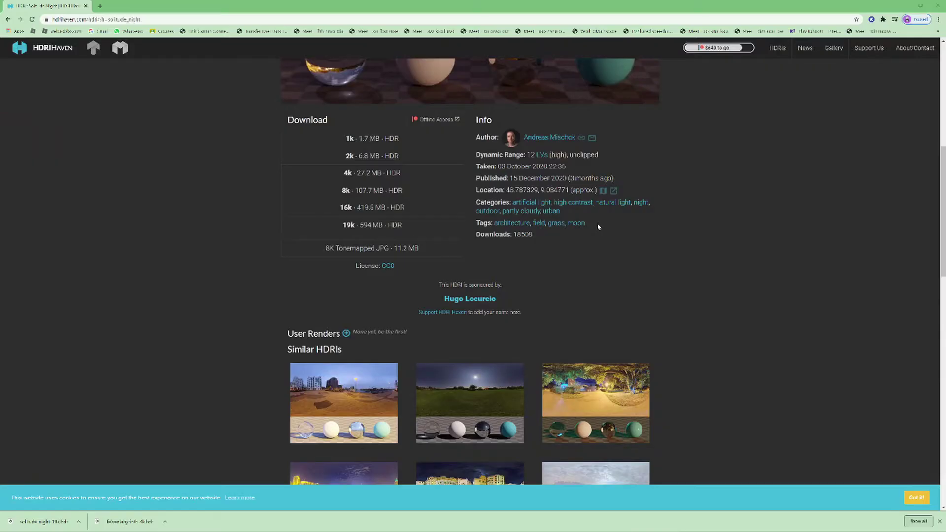
Step: Switch to Chrome, replace the HDRI Haven tab with a new one, and open the Photopea online photo editor
click(100, 6)
click(86, 6)
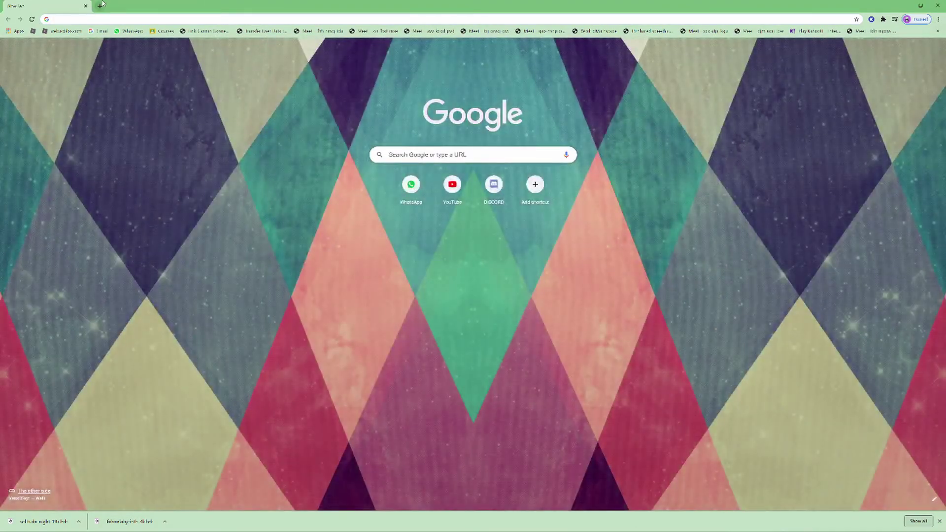
click(128, 18)
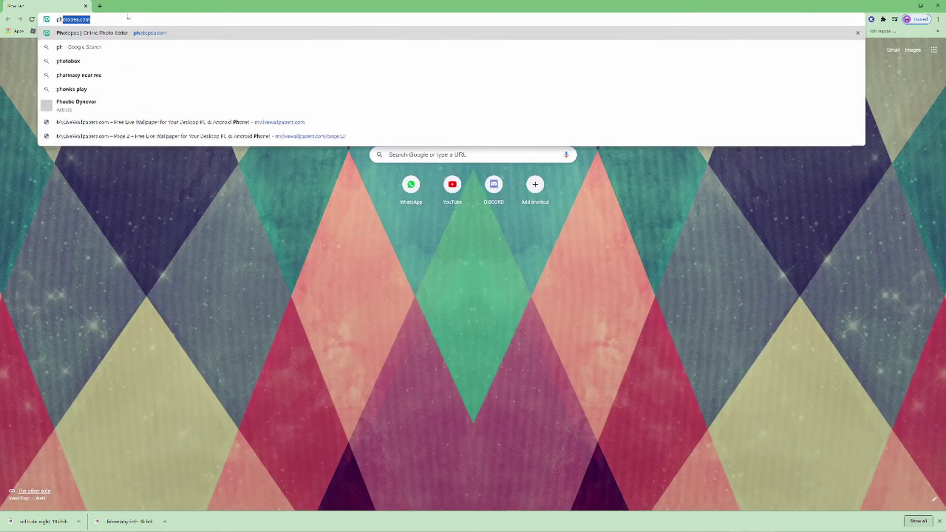
text(pho)
key(BackSpace)
text(is)
key(BackSpace)
key(BackSpace)
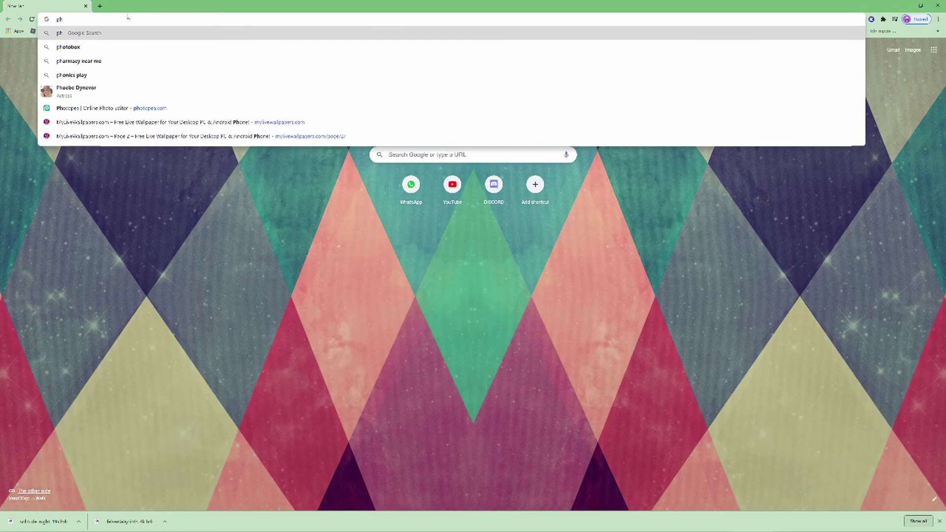
key(Down)
key(Down)
key(Down)
key(Down)
key(Down)
key(Return)
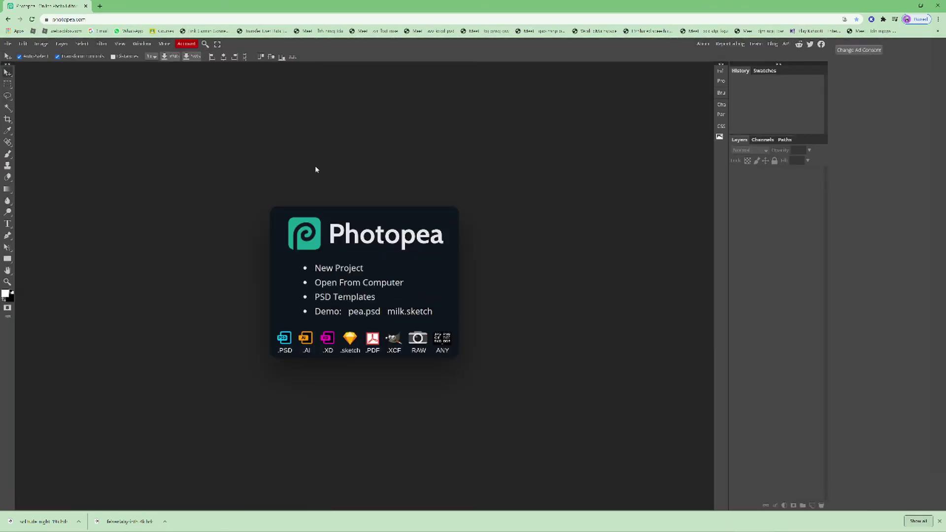
Step: Create a new 1280 × 720 px project with a white background at 72 DPI
click(353, 269)
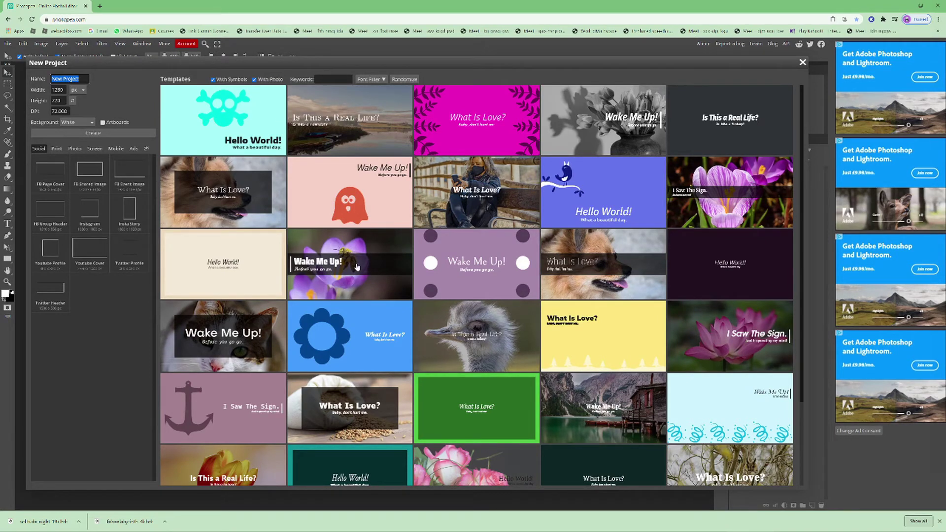
click(136, 135)
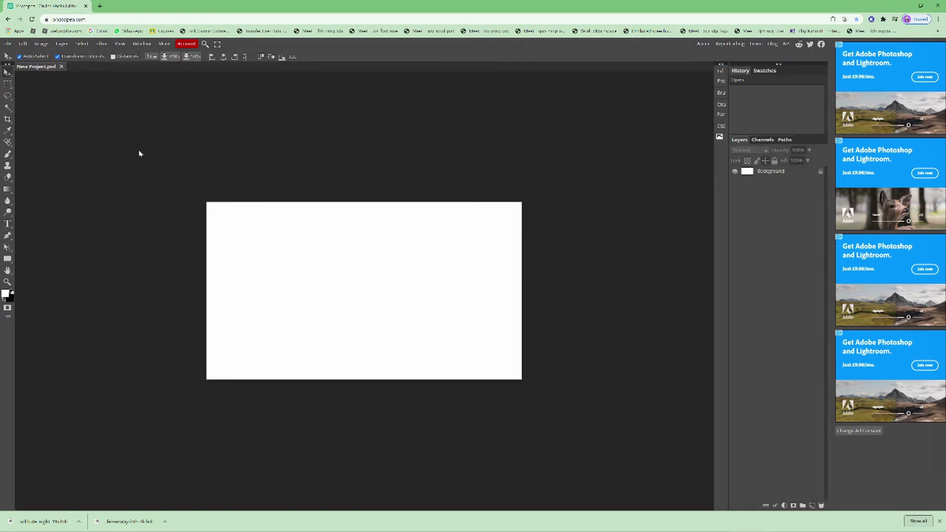
Step: Place the rendered character image from the Downloads folder into the project, and delete its layer
click(8, 43)
click(13, 82)
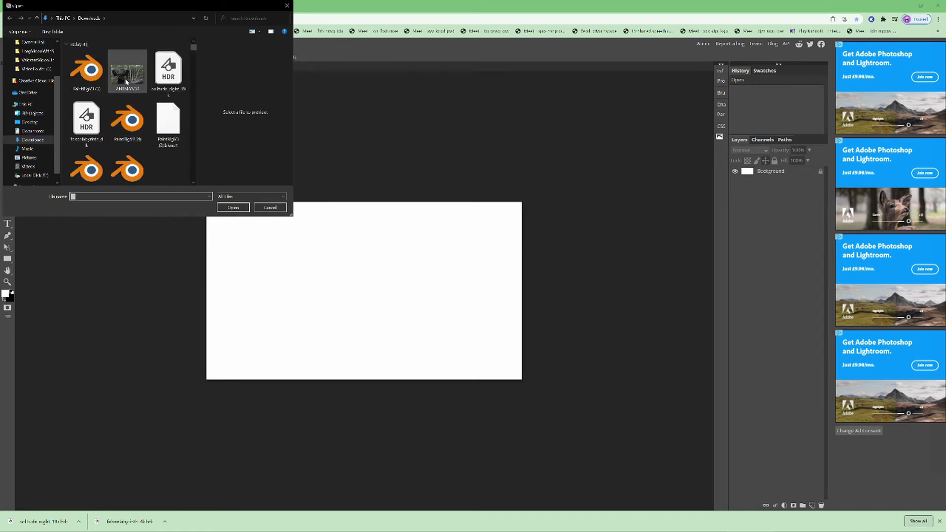
click(125, 79)
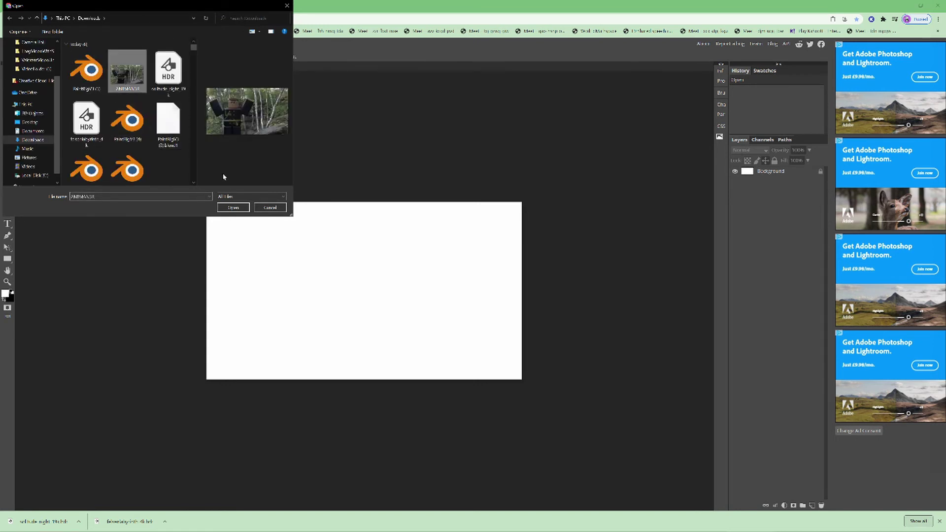
click(245, 208)
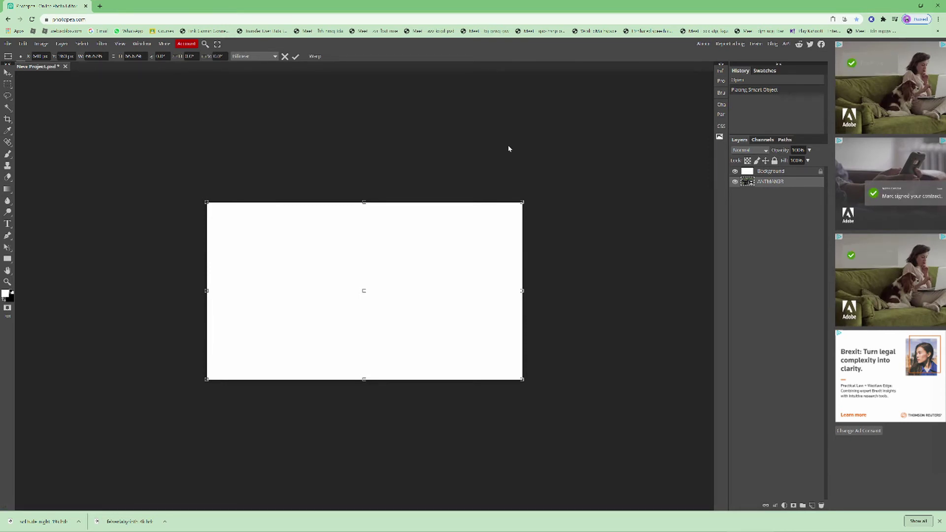
click(760, 175)
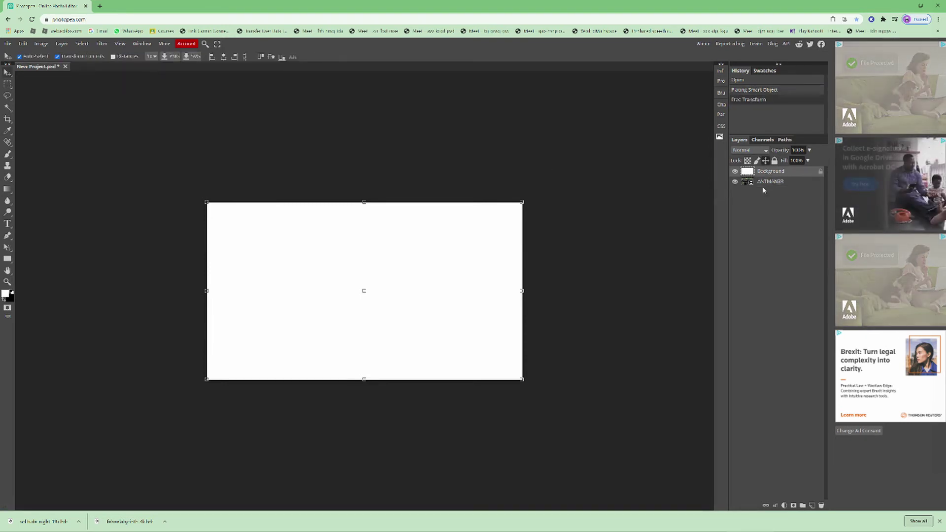
click(768, 183)
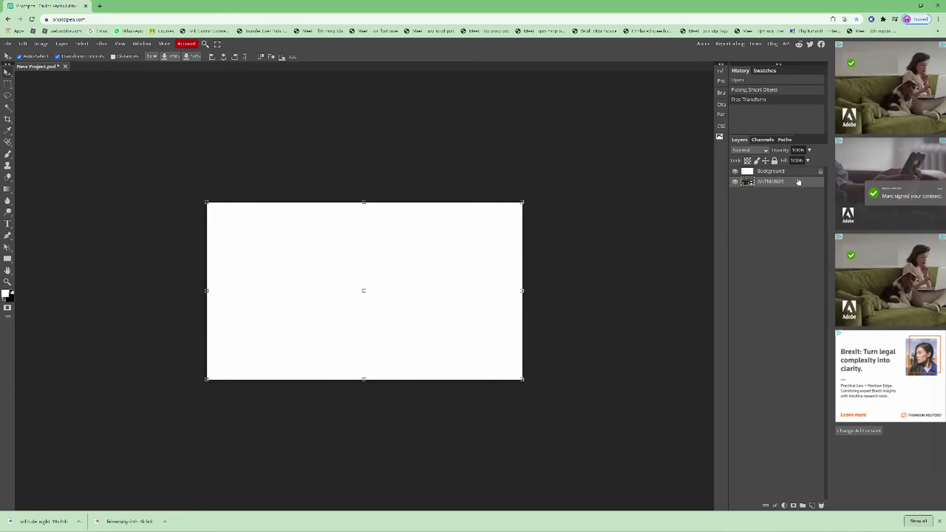
right_click(756, 184)
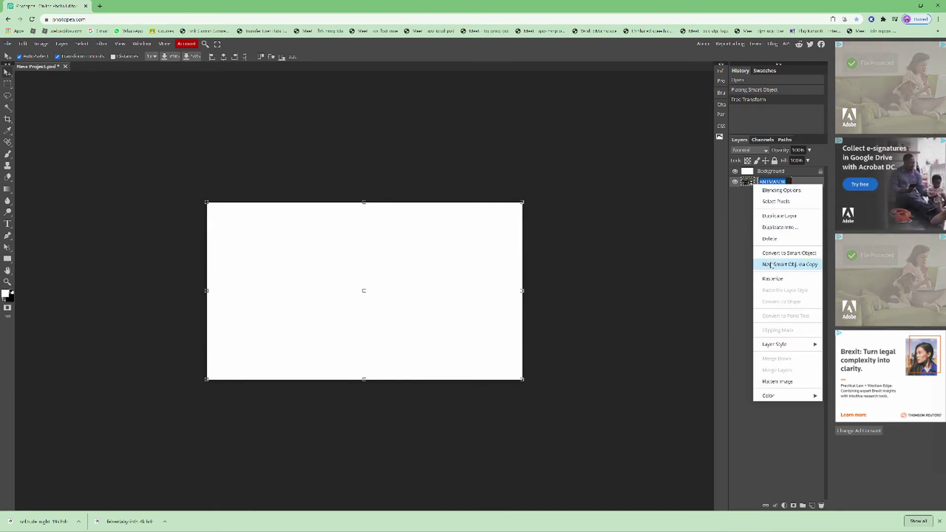
click(770, 239)
click(711, 182)
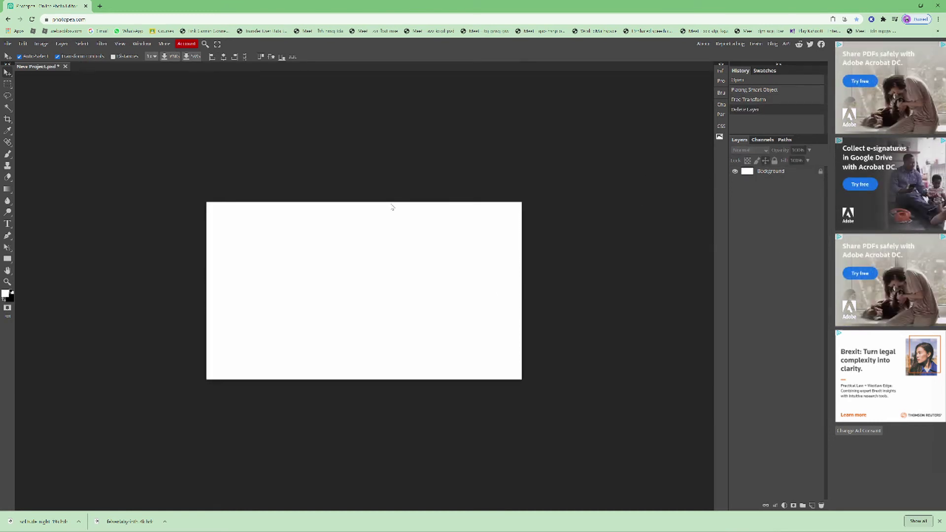
Step: Place the rendered character image from Downloads into the project and move its layer above the white background
click(8, 44)
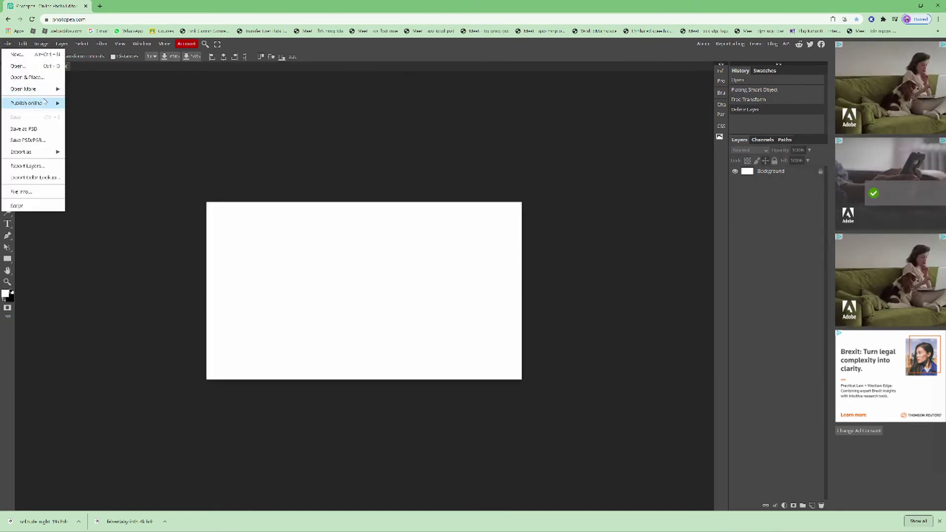
click(49, 78)
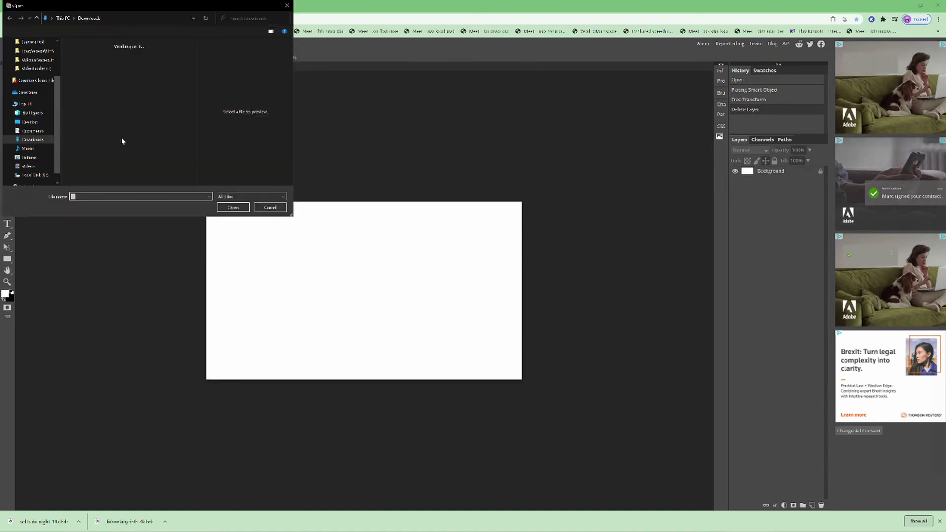
double_click(139, 85)
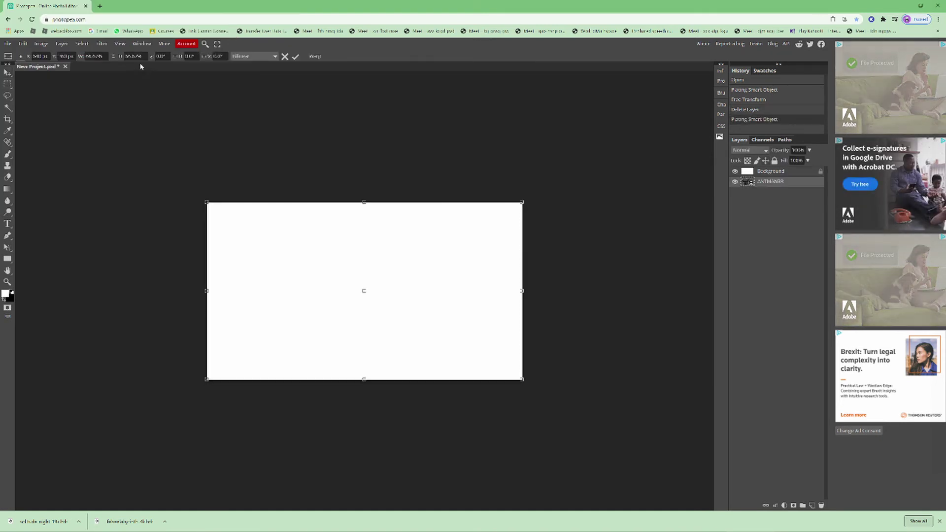
drag(770, 182, 770, 172)
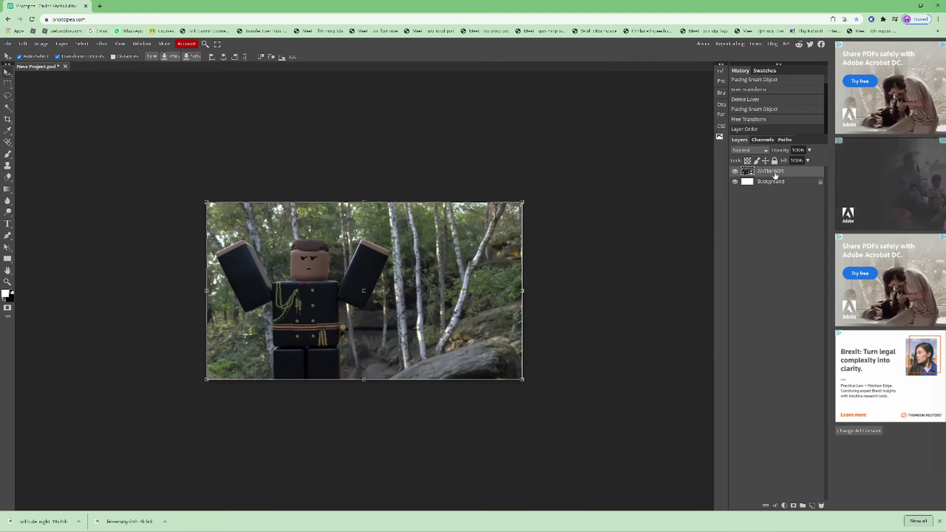
mouse_move(771, 171)
mouse_down()
mouse_move(767, 193)
mouse_move(766, 171)
mouse_up()
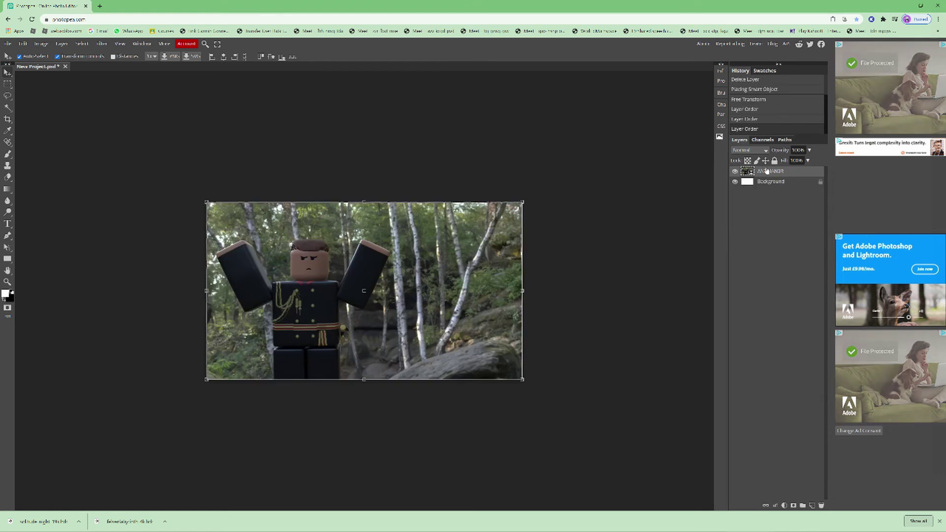
click(378, 167)
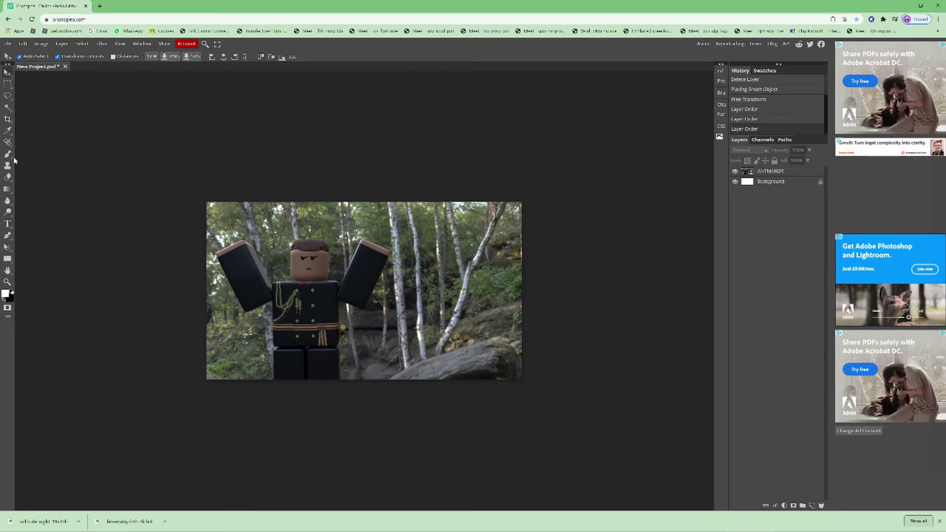
Step: Add a text box over the birch trees beside the character containing "HOW TO MAKE A GFX IN BLENDER"
click(8, 223)
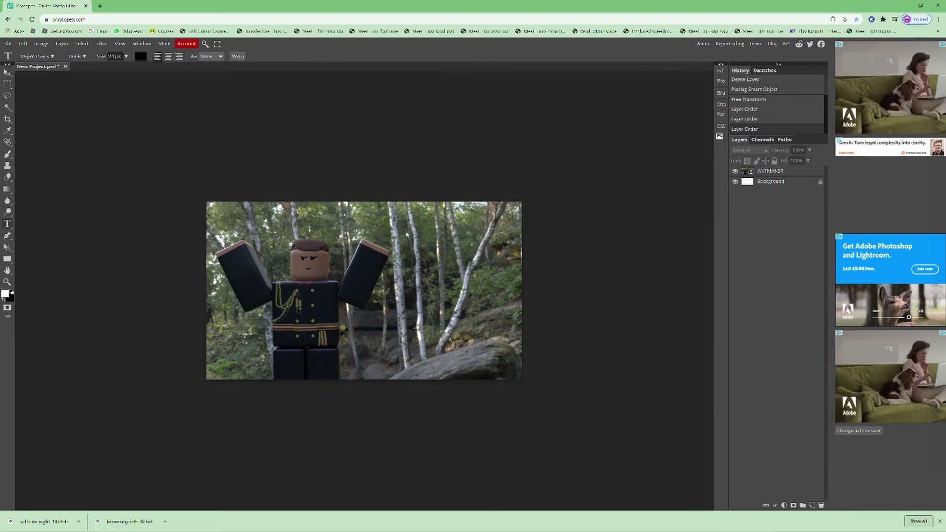
drag(453, 226, 514, 366)
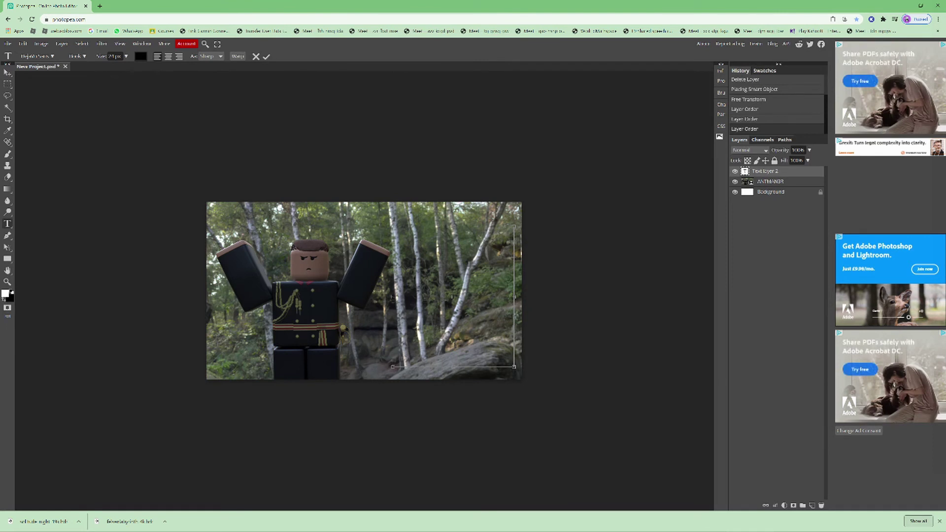
text(HOW TO MAKE A GFX IN BLENDER)
Step: Enlarge all the title text until it wraps over four lines beside the character, and set its font to Dosis
drag(494, 229, 393, 230)
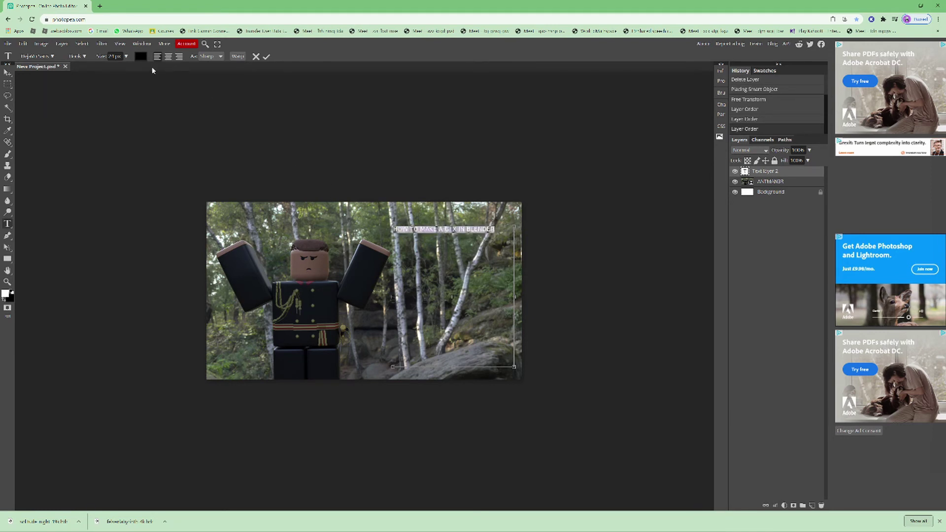
click(126, 56)
drag(109, 68, 125, 67)
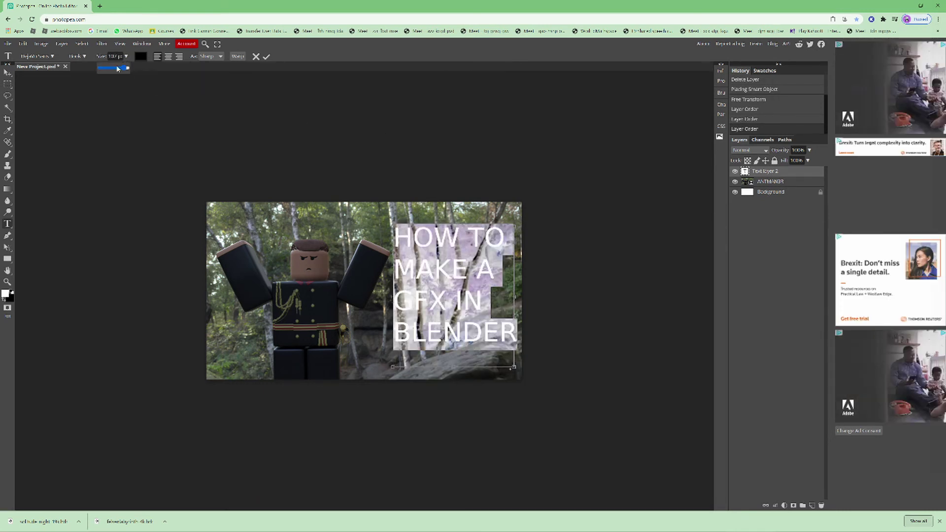
click(52, 56)
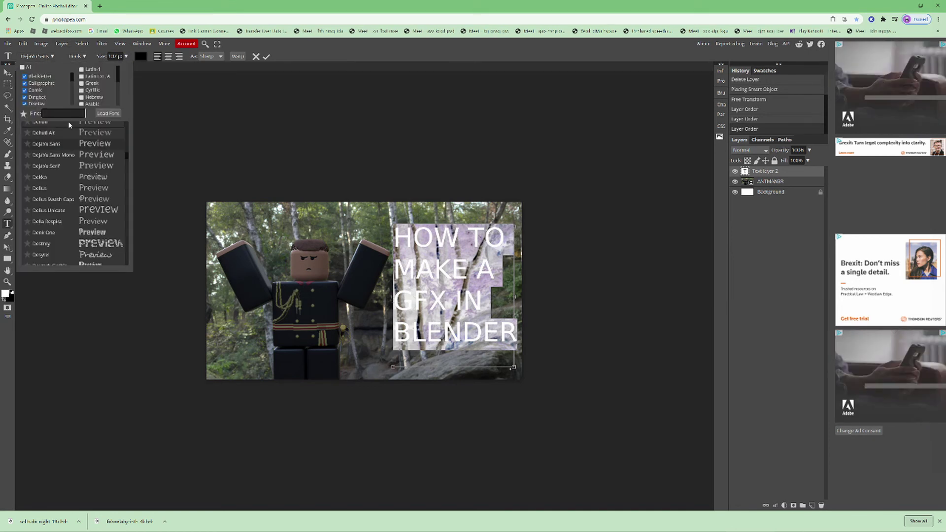
text(dosis)
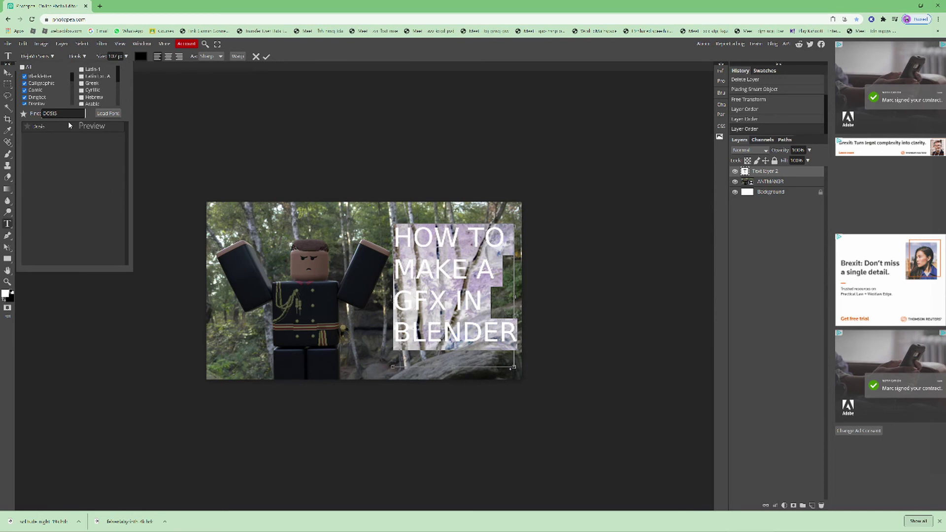
click(79, 126)
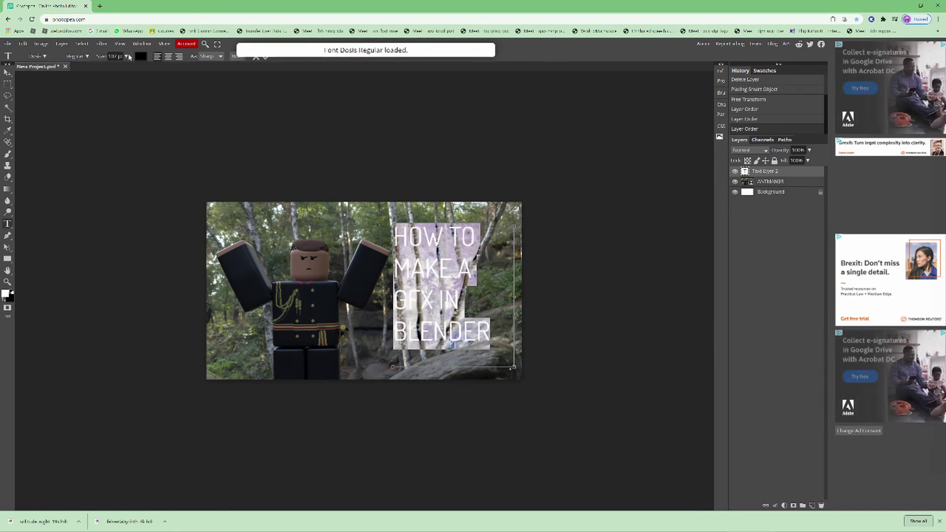
Step: Set the style of the Dosis title text to Bold
click(77, 56)
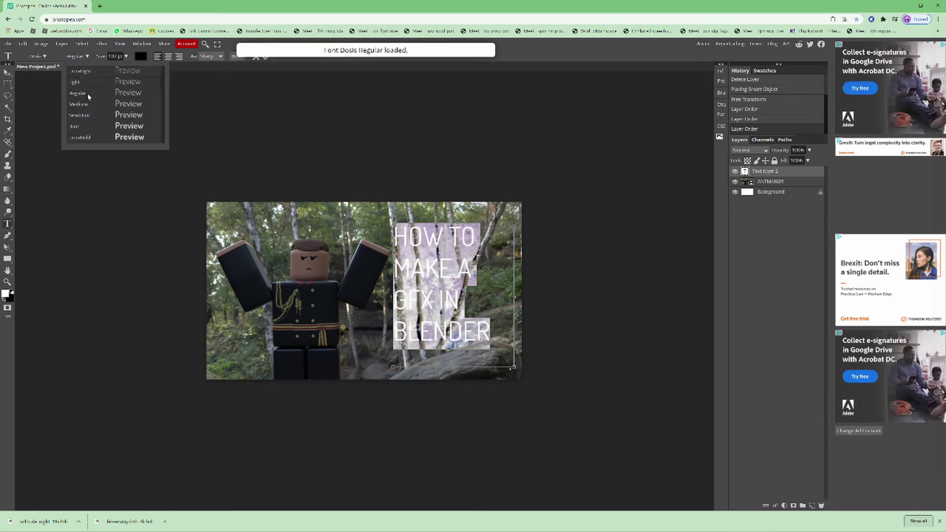
click(85, 127)
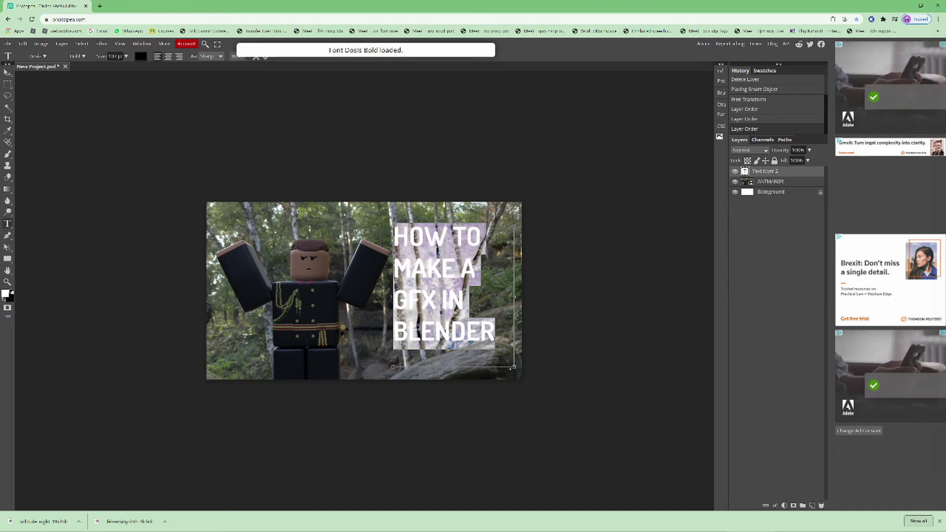
click(454, 227)
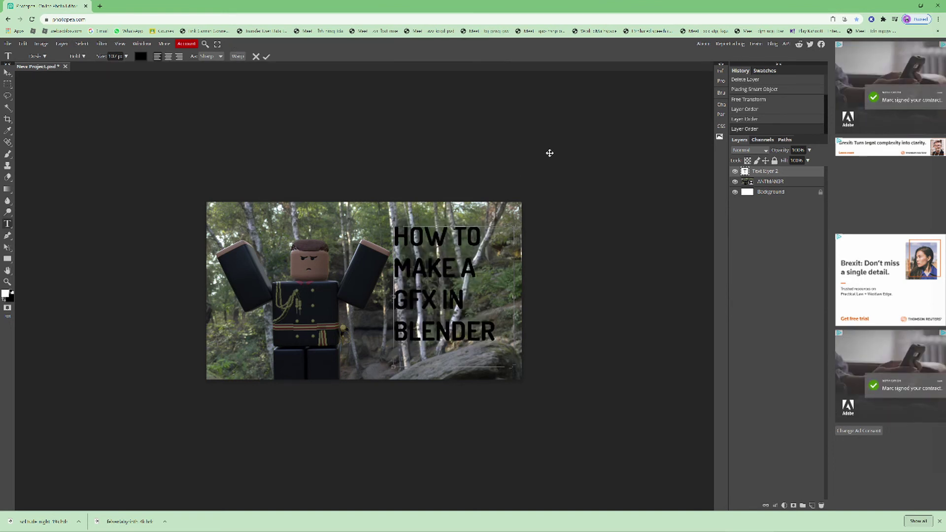
Step: Colour all the title text white and move the title slightly down and to the right
key(ctrl+a)
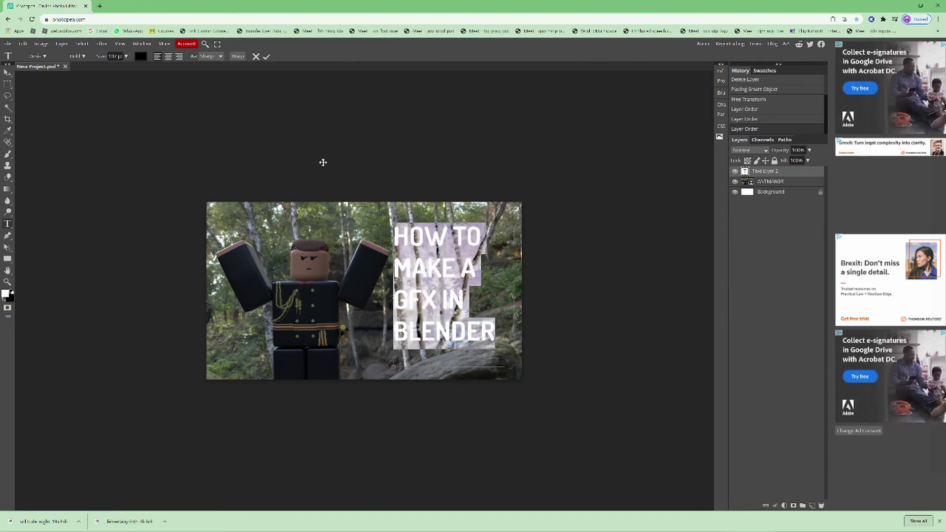
click(137, 58)
drag(105, 129, 60, 110)
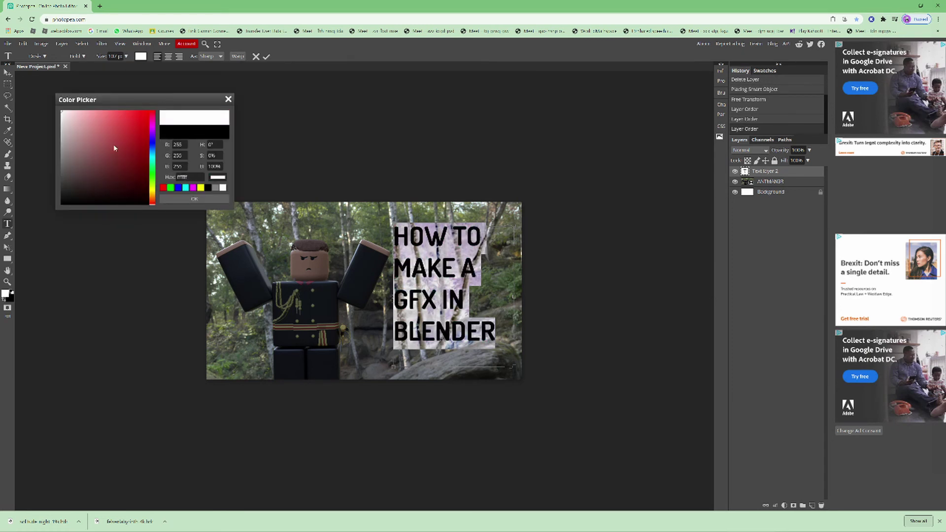
click(234, 214)
click(453, 228)
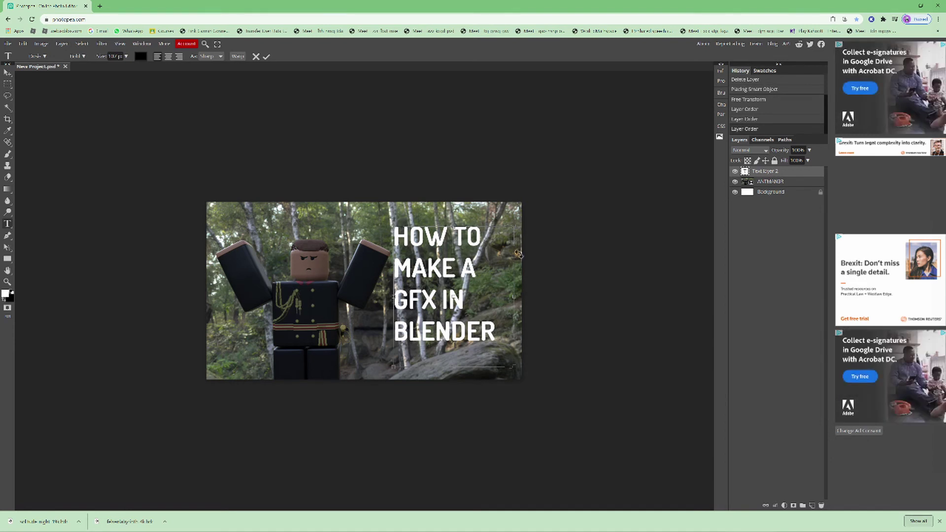
click(8, 72)
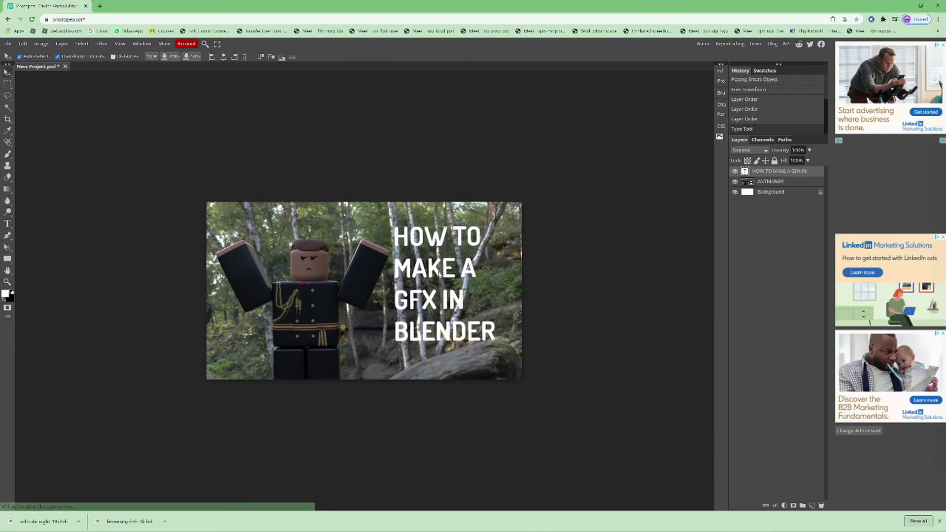
mouse_move(440, 274)
mouse_down()
mouse_move(446, 289)
mouse_move(443, 244)
mouse_move(445, 286)
mouse_up()
Step: Search Google Images for "arrow png" in a new browser tab
click(100, 4)
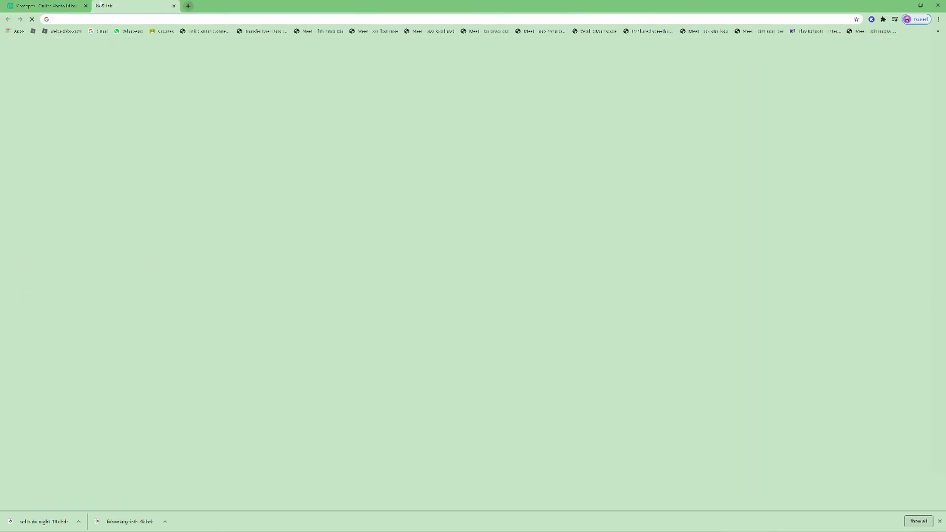
text(A)
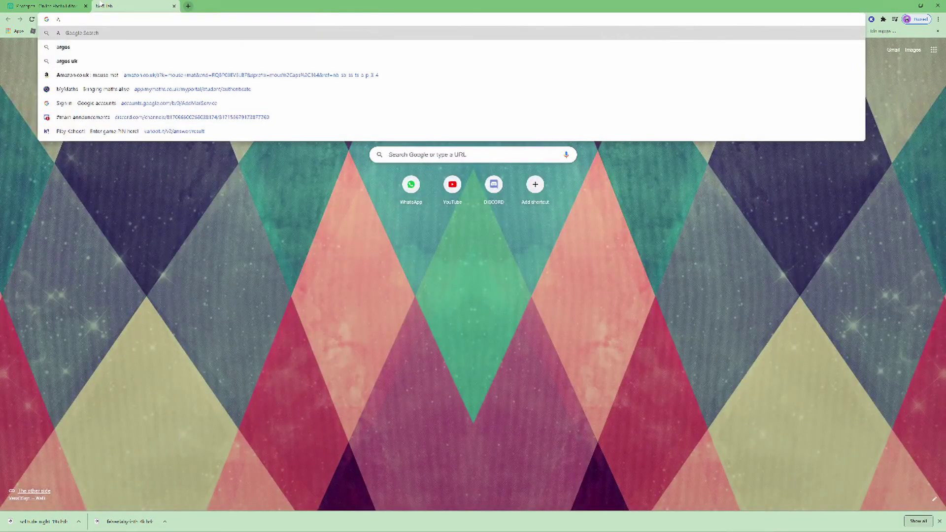
key(BackSpace)
text(Aro)
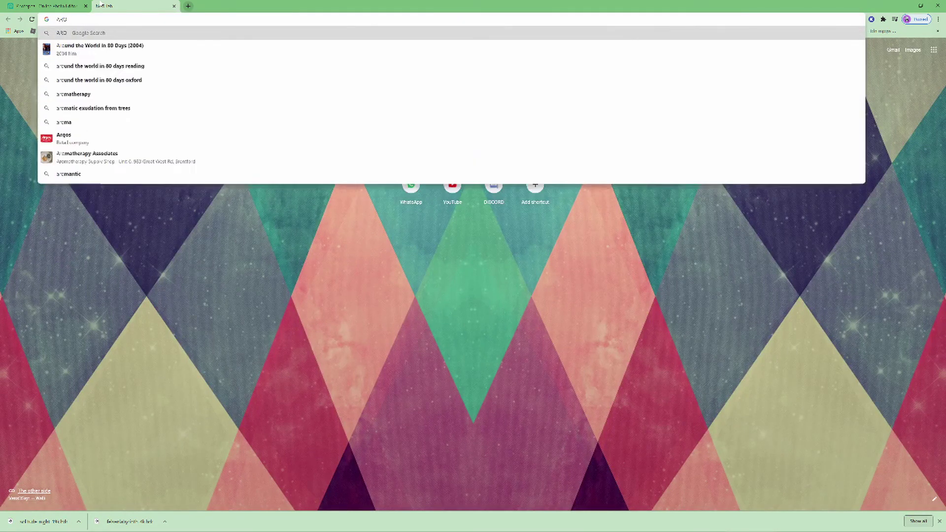
key(BackSpace)
key(BackSpace)
key(BackSpace)
text(sar)
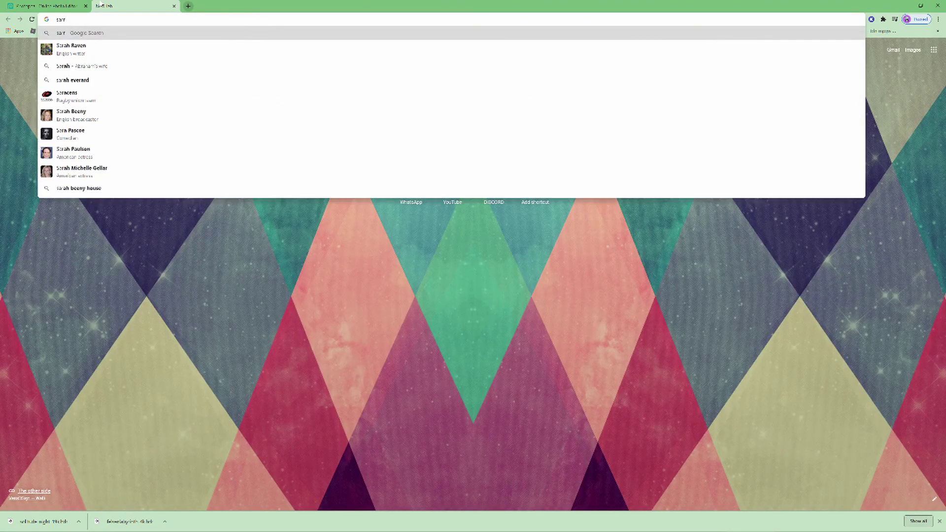
key(BackSpace)
key(BackSpace)
key(BackSpace)
text(arrow)
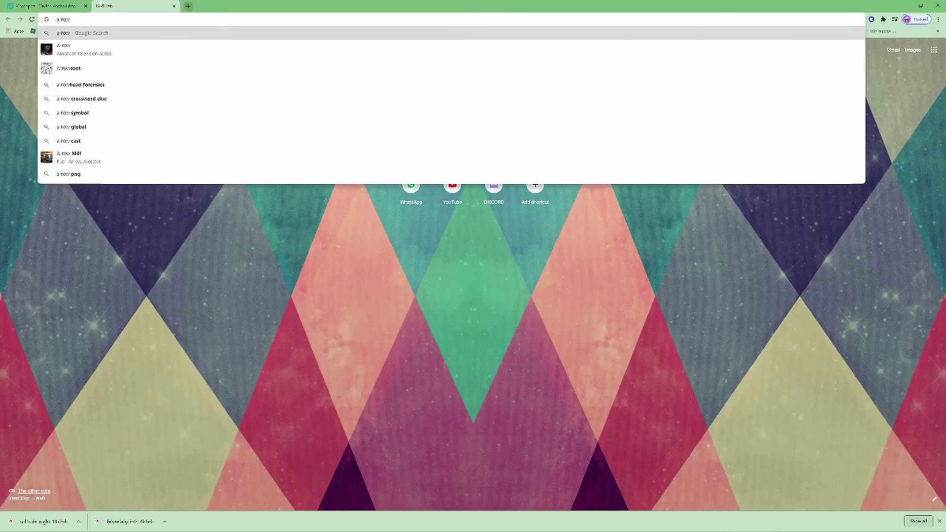
text( png)
key(Return)
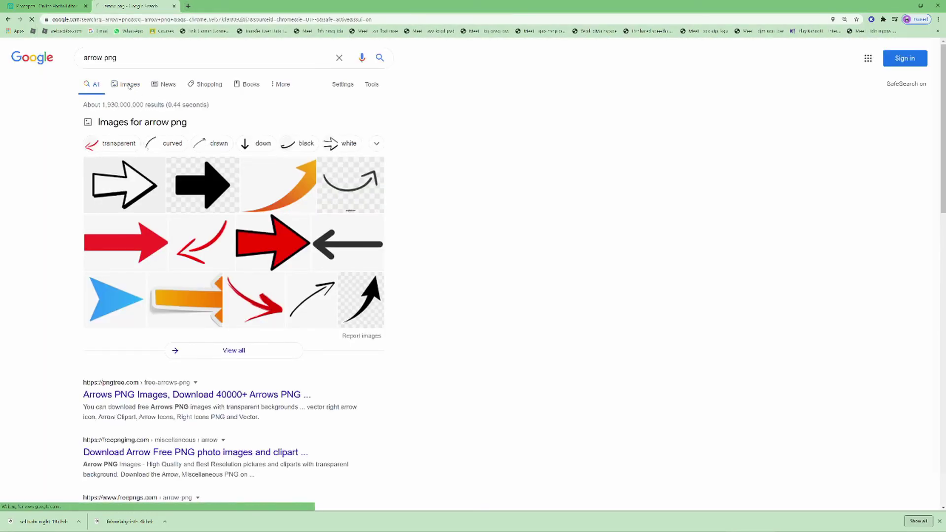
click(128, 87)
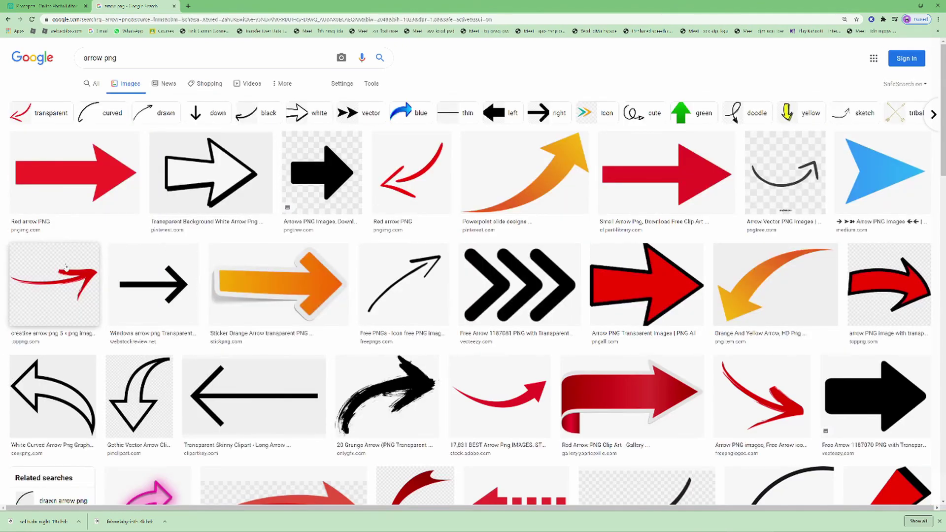
Step: Save the thin curved red arrow PNG from pngimg.com to the Downloads folder as "arrow"
click(412, 173)
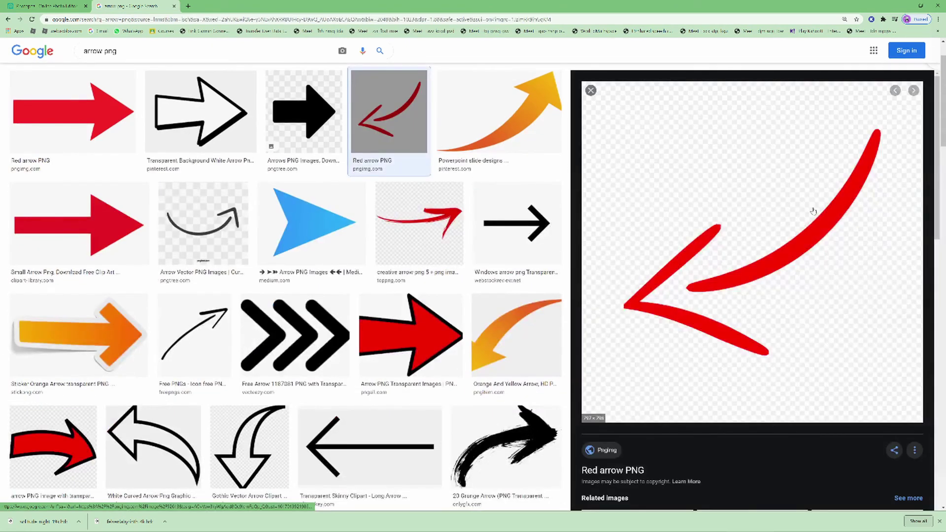
right_click(813, 209)
click(844, 285)
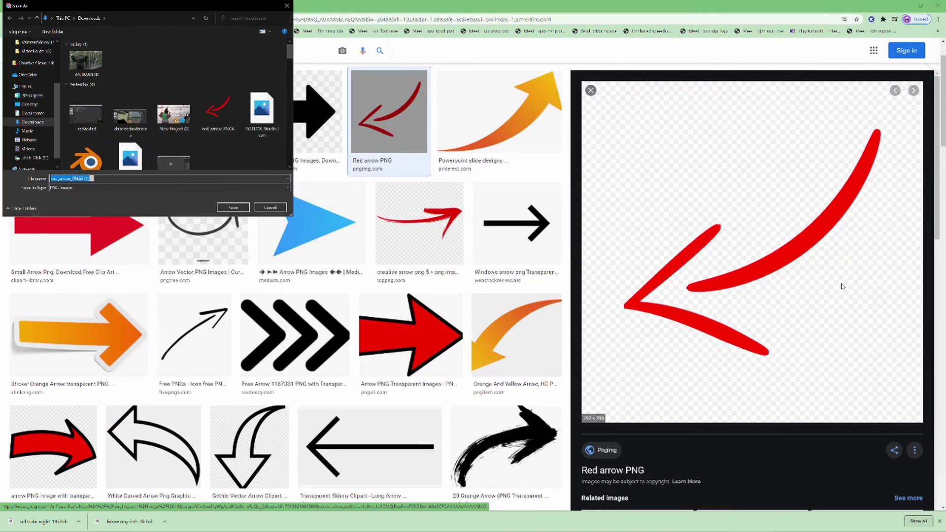
text(ar)
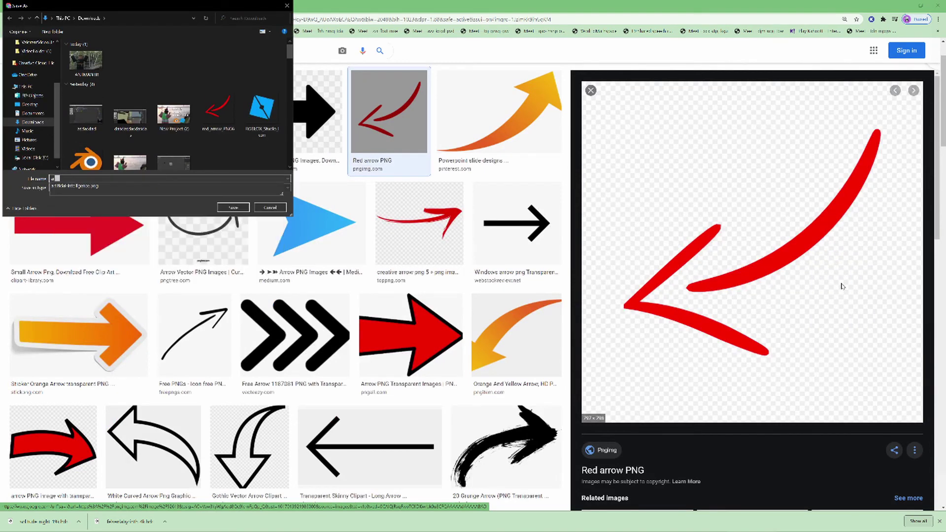
key(Return)
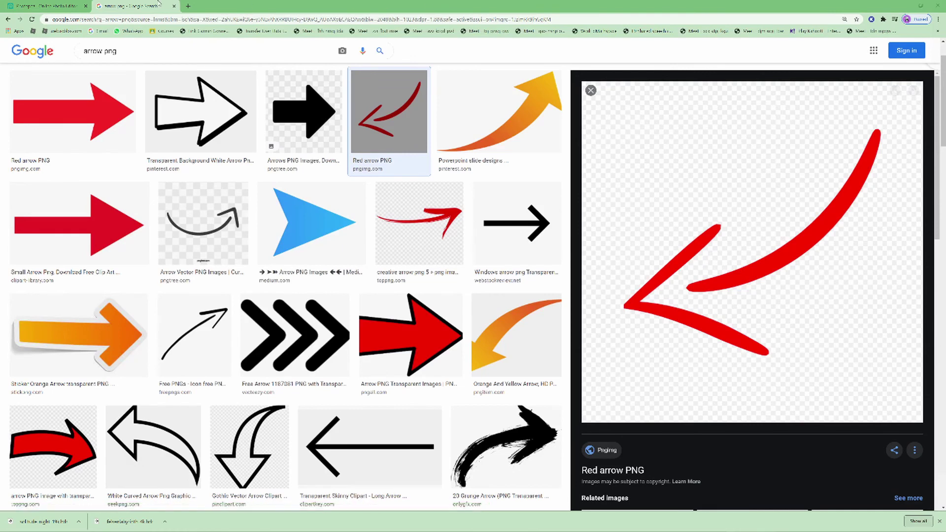
Step: Place the arrow image into the Photopea project, flip it horizontally, and shrink it beside the character's head so it points at the head
click(47, 6)
click(8, 43)
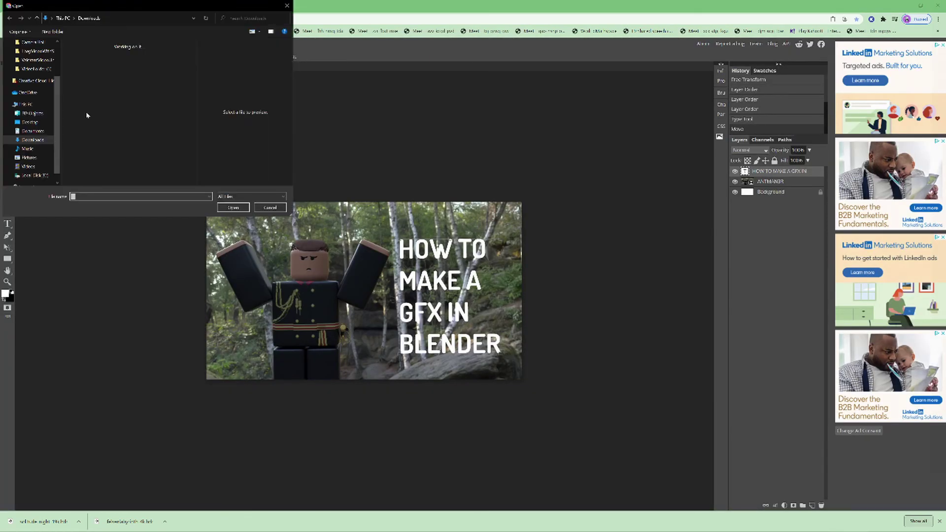
double_click(87, 69)
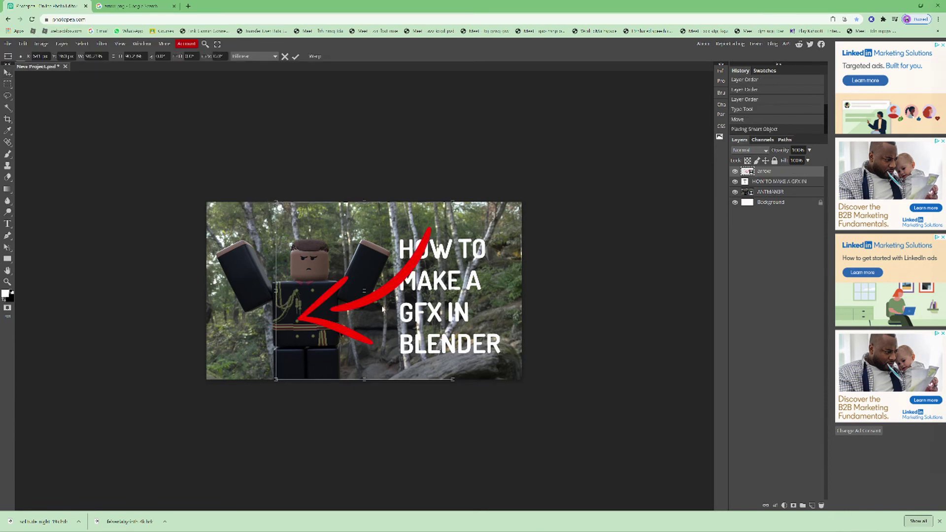
right_click(377, 285)
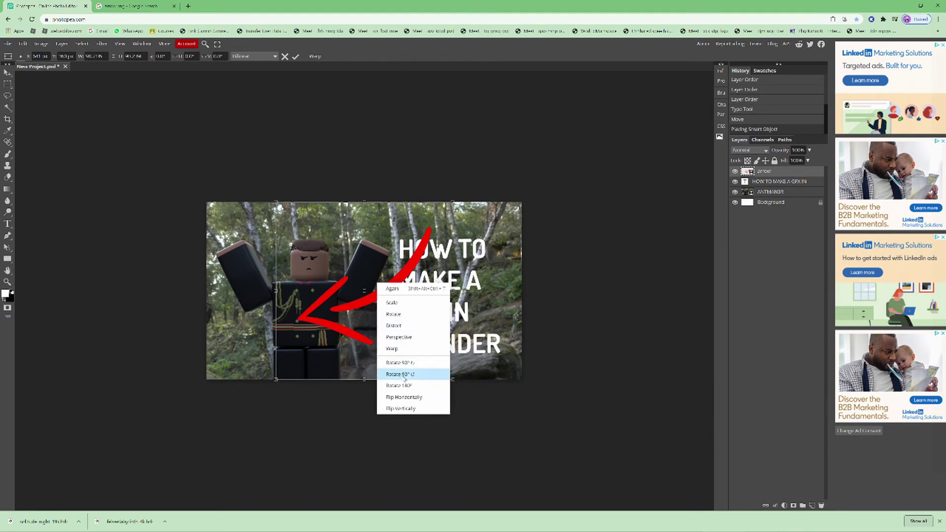
click(406, 398)
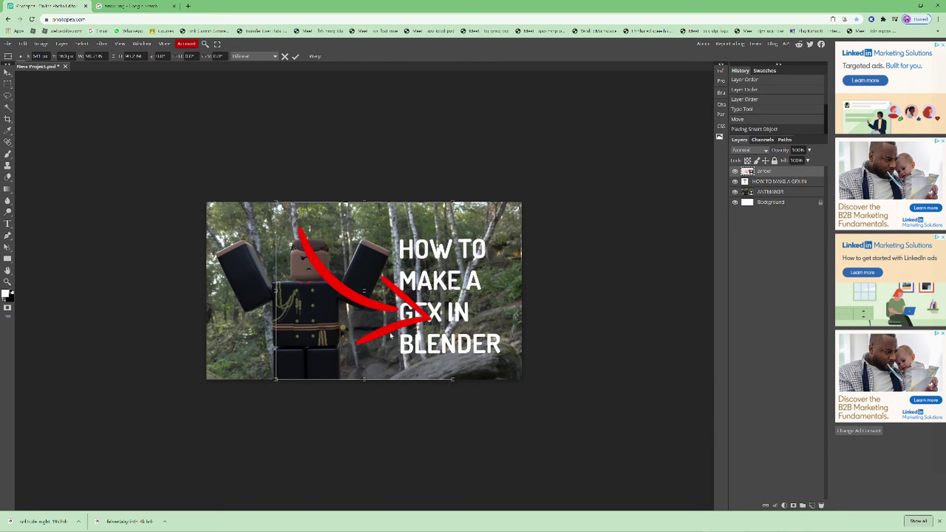
drag(279, 207, 280, 245)
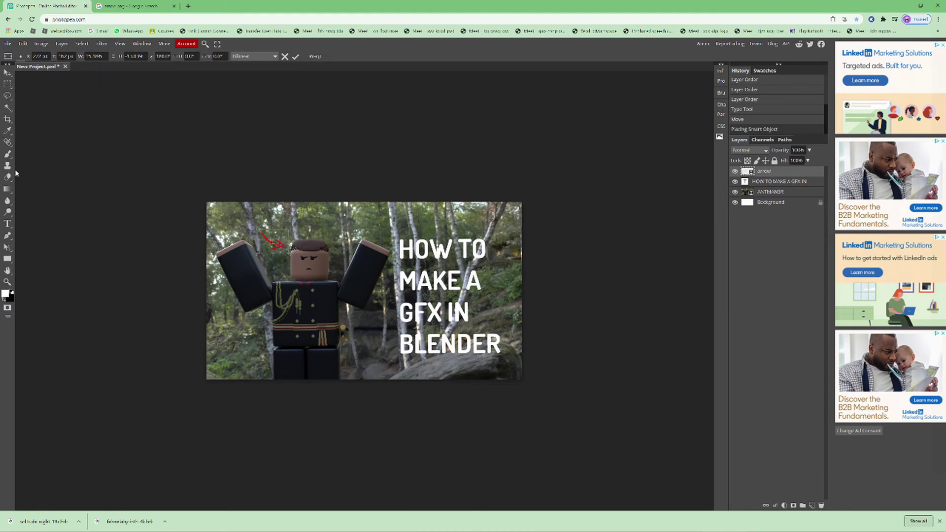
Step: Add a small text box above the red arrow containing "MAKE THIS"
click(8, 223)
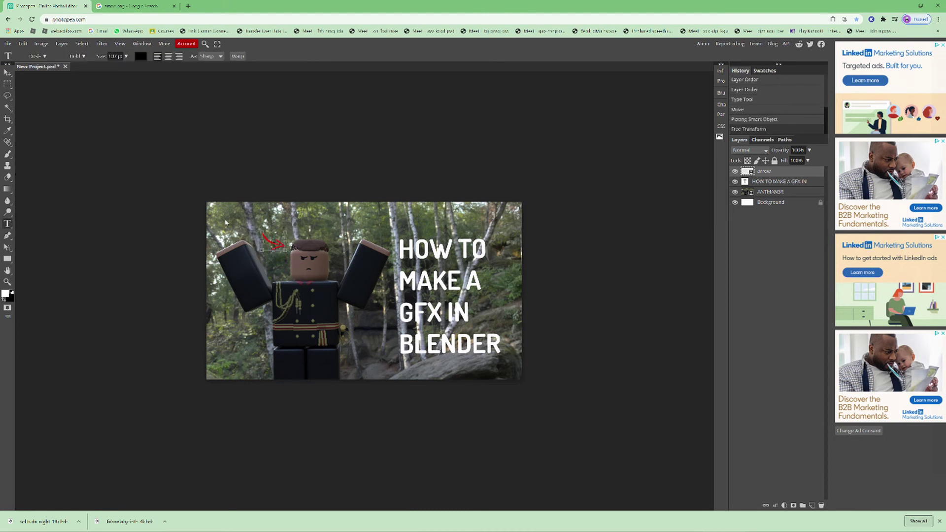
click(155, 143)
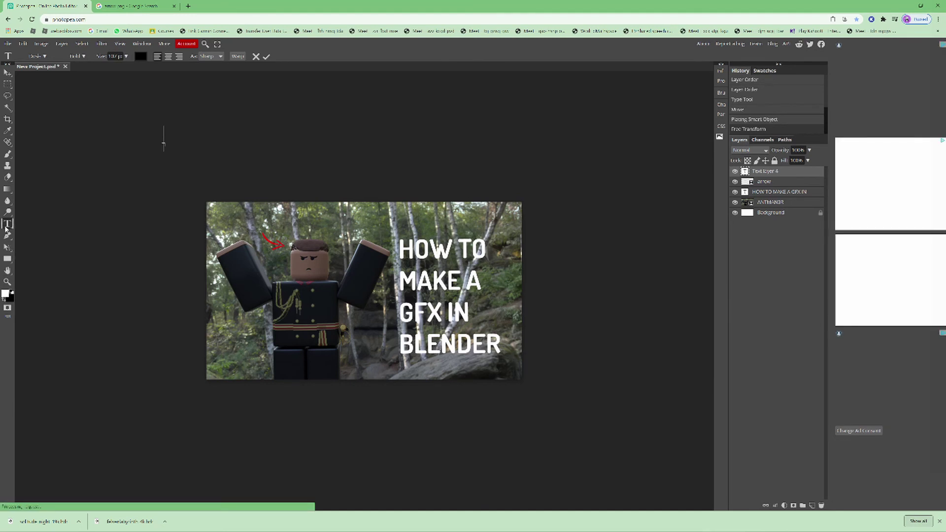
click(8, 224)
drag(236, 215, 300, 233)
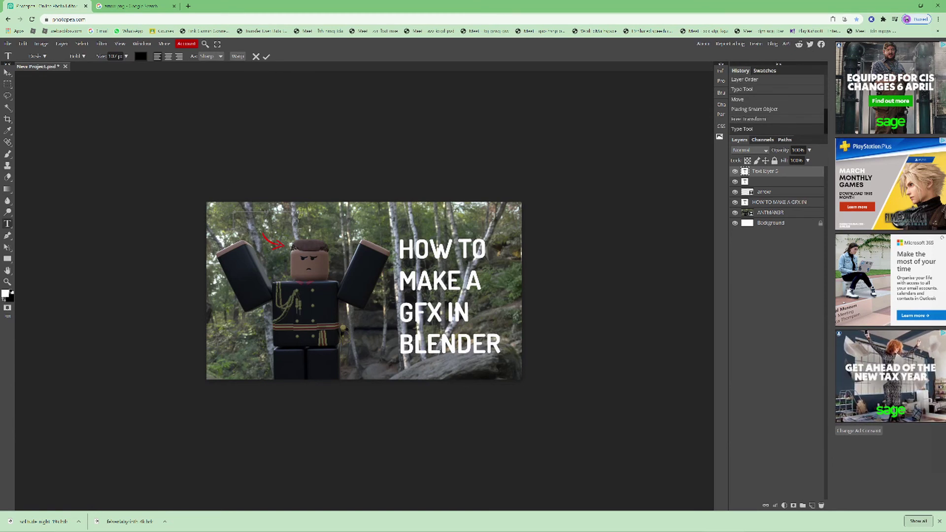
double_click(772, 173)
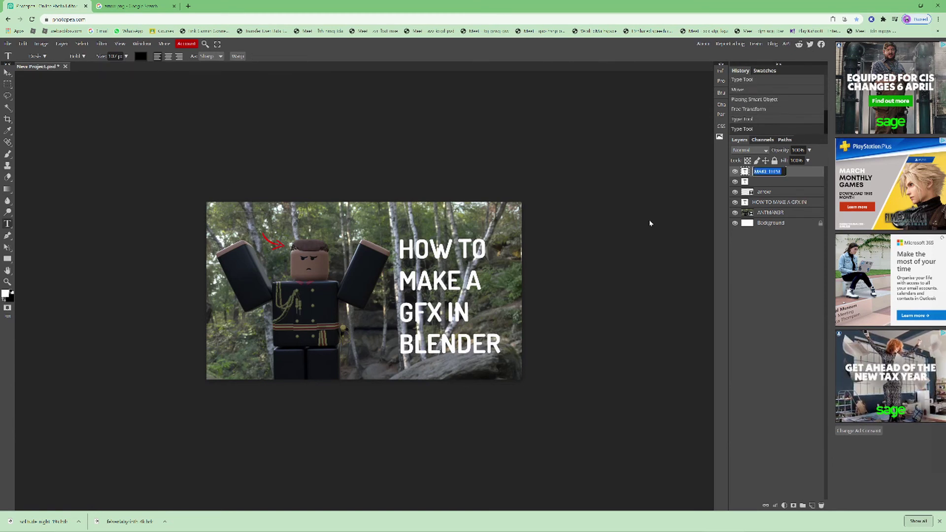
key(Return)
Step: Add a text layer containing "A" outside the canvas, beside the image
click(578, 224)
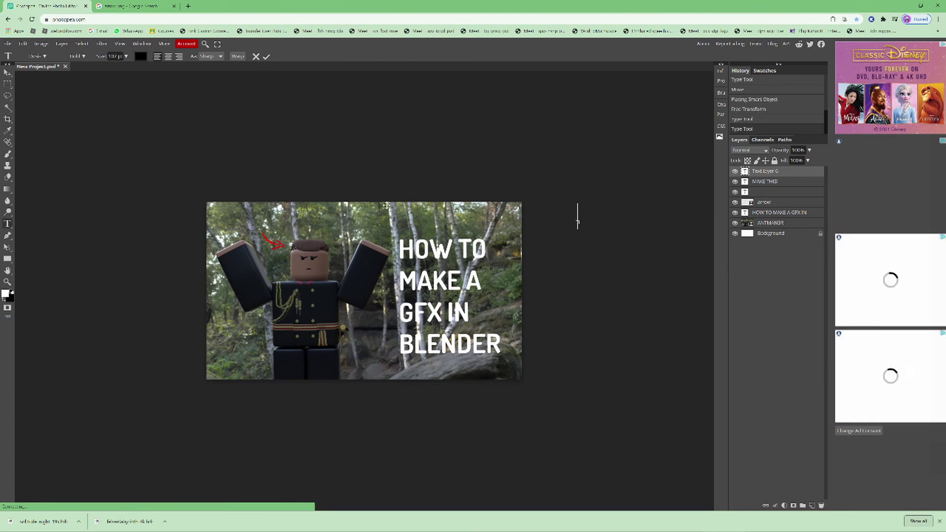
text(A)
click(8, 73)
click(450, 330)
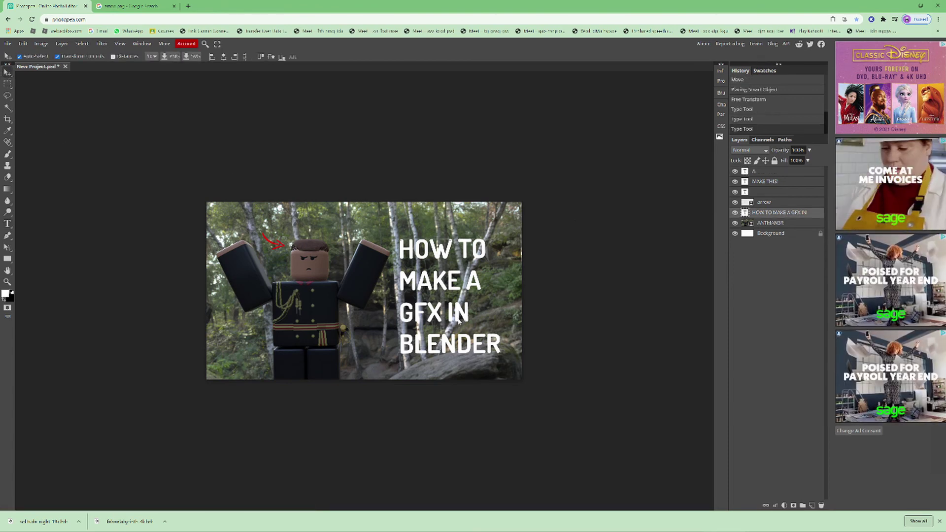
key(ctrl+d)
drag(450, 330, 407, 345)
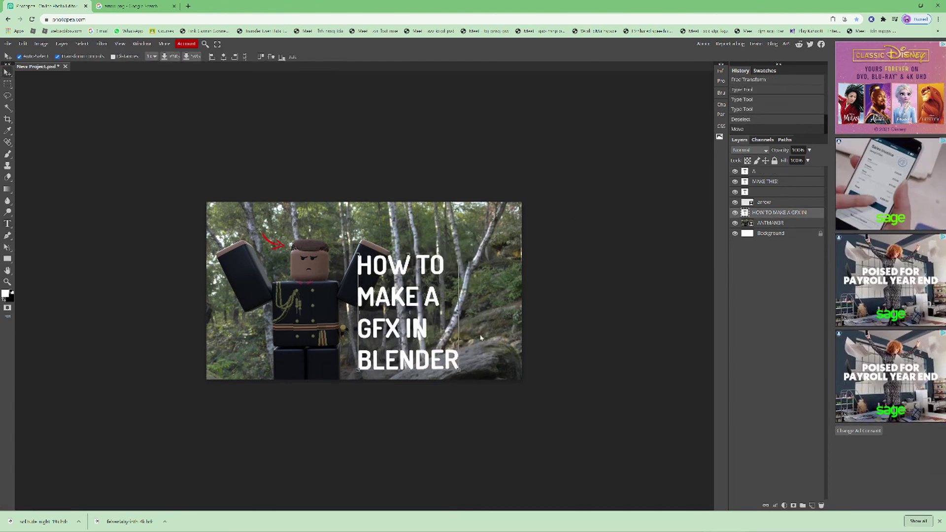
key(ctrl+z)
right_click(461, 296)
right_click(426, 284)
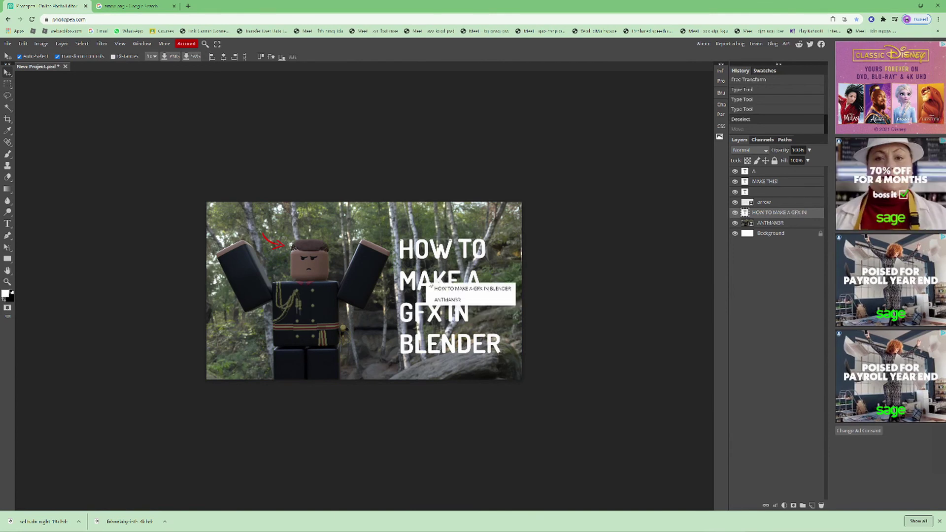
Step: Duplicate the title text layer and move the copy over the character
right_click(777, 213)
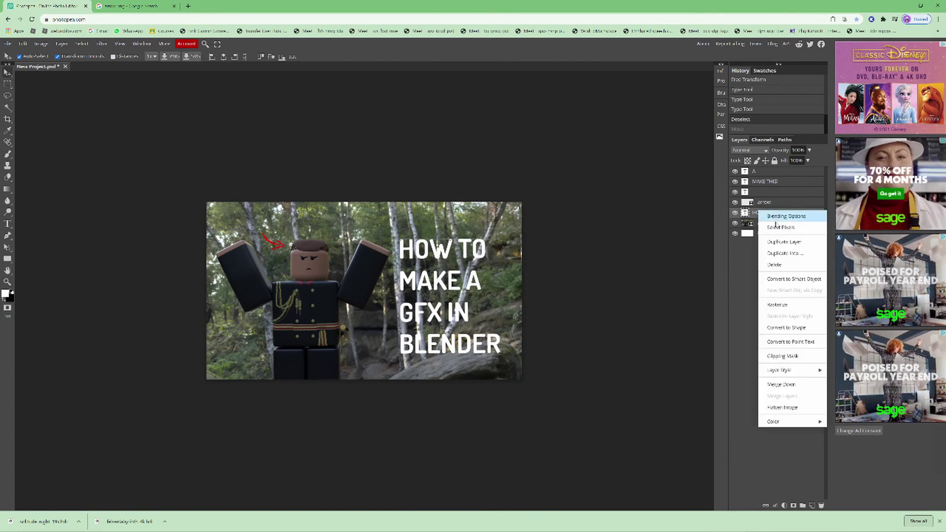
click(784, 241)
drag(457, 283, 295, 248)
Step: Try to shrink the text of the title copy over the character by reducing its font size to 1 px
double_click(295, 248)
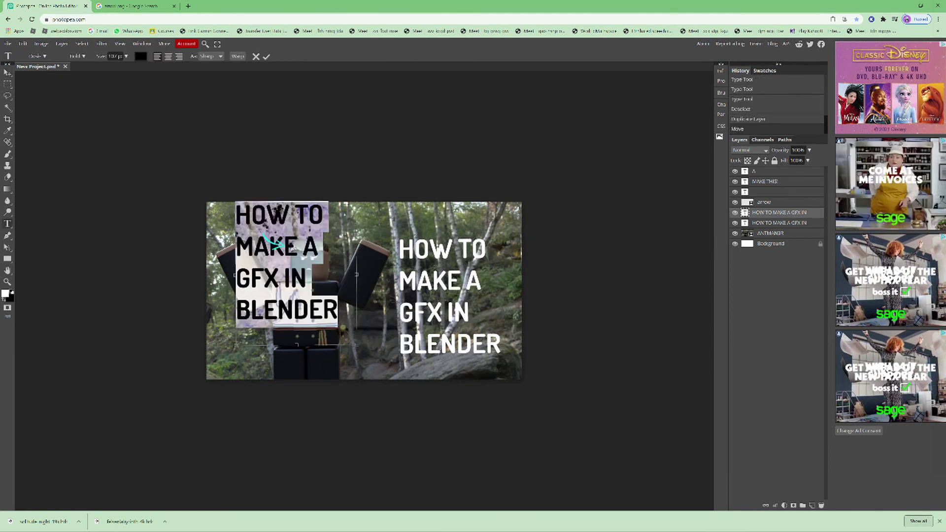
click(333, 298)
drag(360, 345, 290, 221)
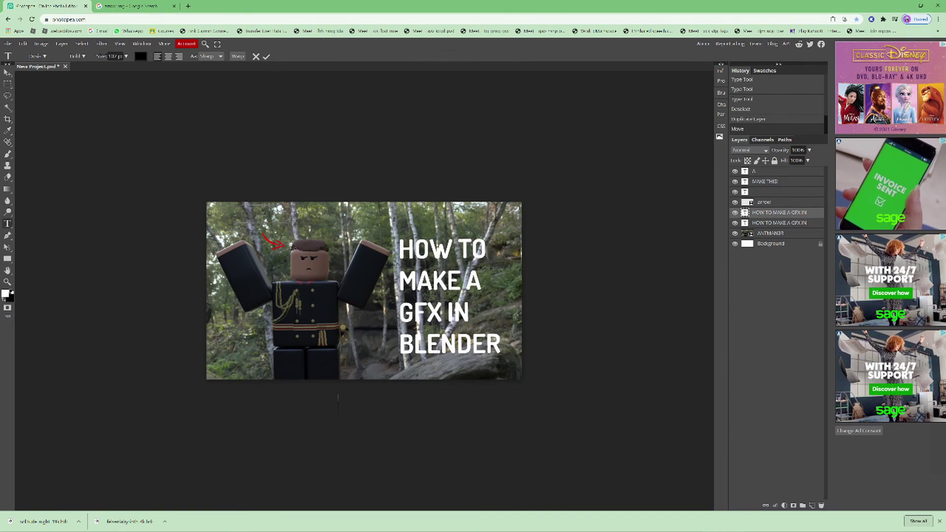
click(127, 56)
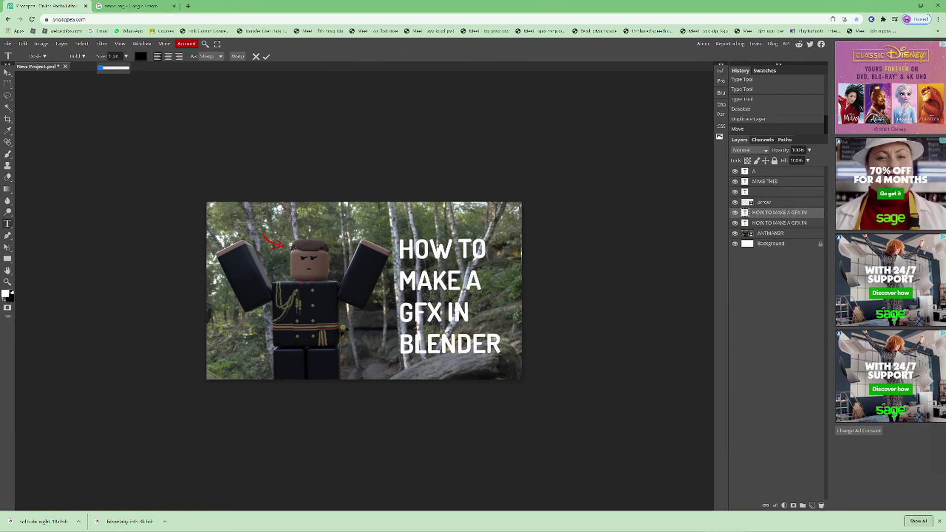
click(338, 402)
Step: Try to start a new text layer above the character's raised arm, beside the red arrow
click(6, 70)
click(258, 208)
key(t)
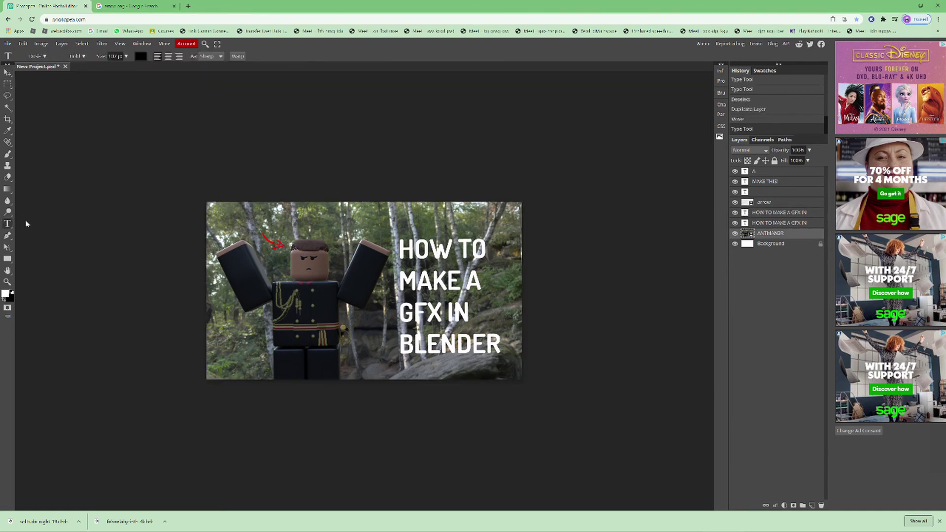
click(255, 217)
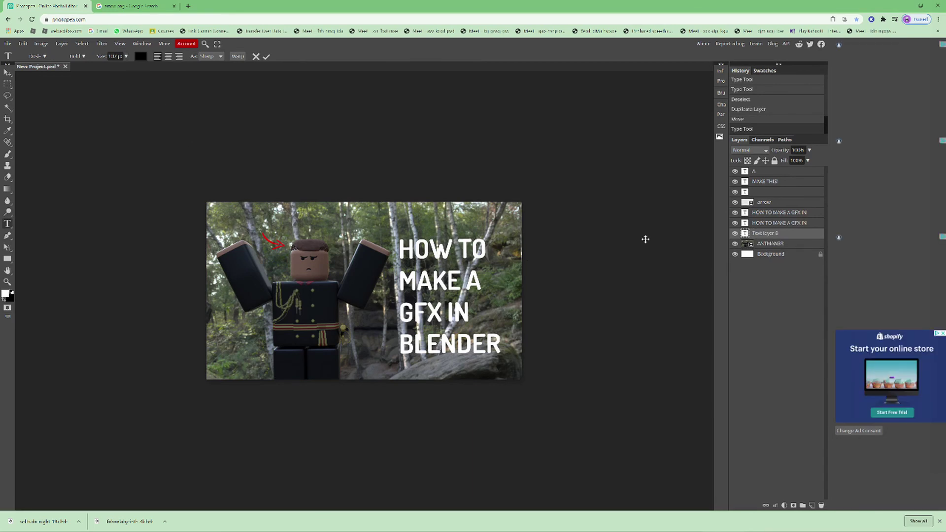
Step: Duplicate the original title text layer once more and place the new copy over the character's head and torso
right_click(767, 204)
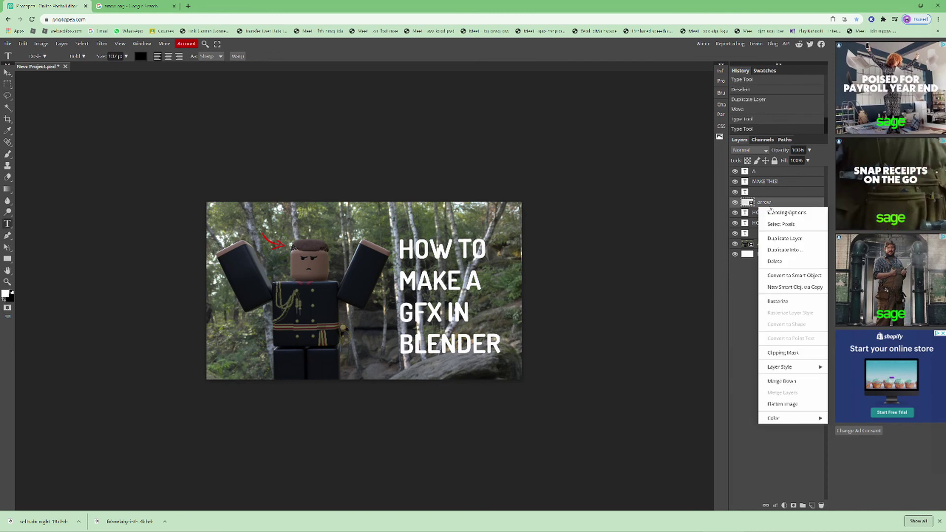
click(767, 212)
right_click(767, 213)
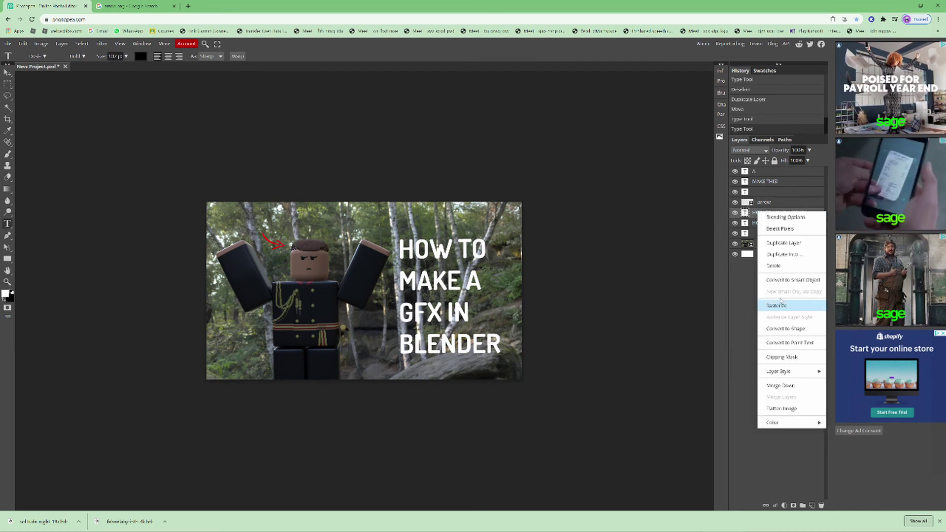
click(720, 310)
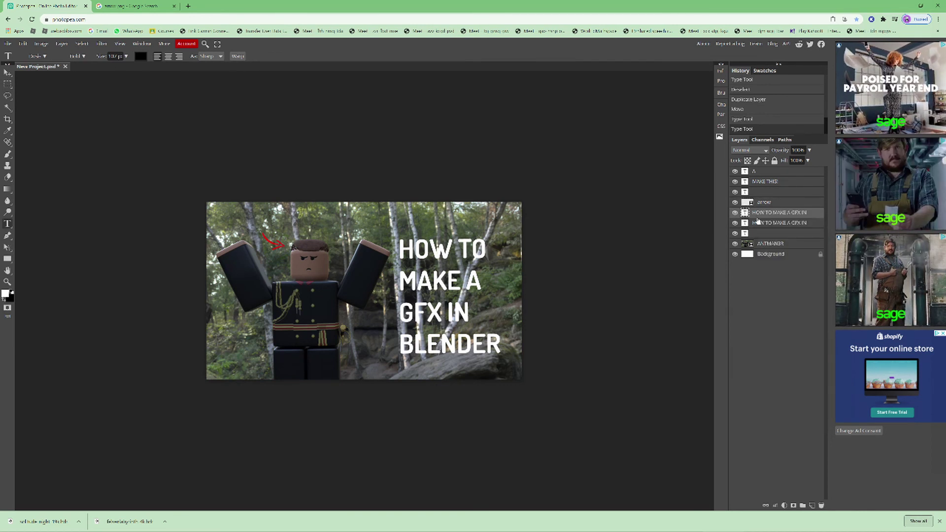
right_click(759, 213)
click(759, 223)
right_click(758, 223)
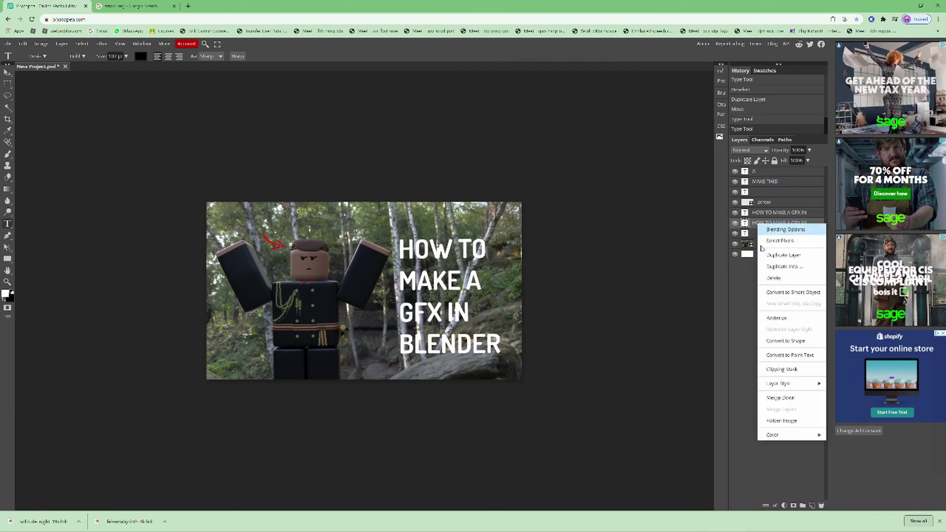
click(783, 254)
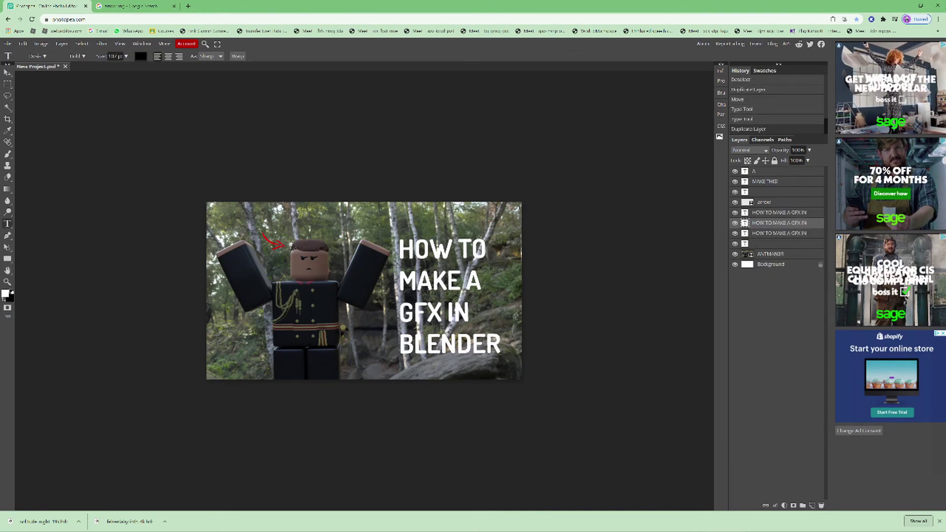
click(7, 258)
click(8, 72)
drag(399, 278, 295, 263)
Step: Shrink the text of the new title copy and replace it with "MAKE THIS!"
key(t)
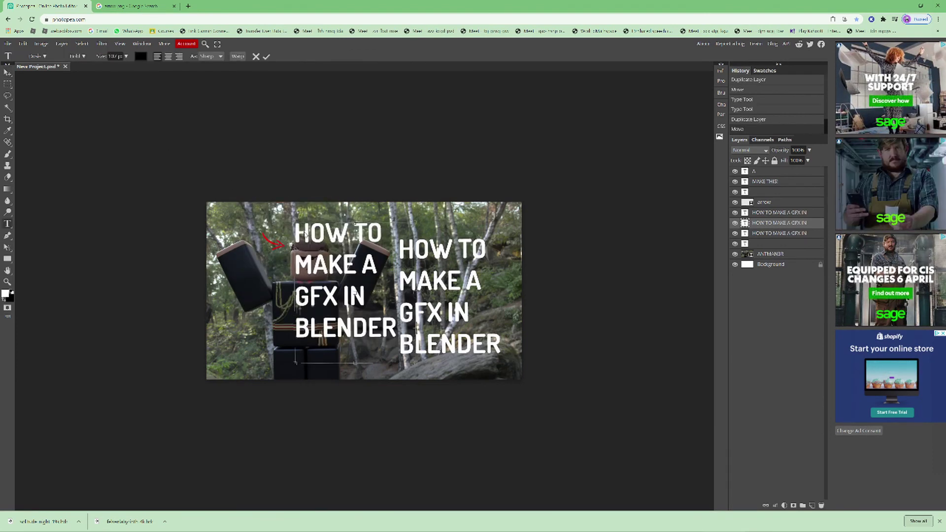
double_click(306, 236)
click(305, 235)
key(ctrl+a)
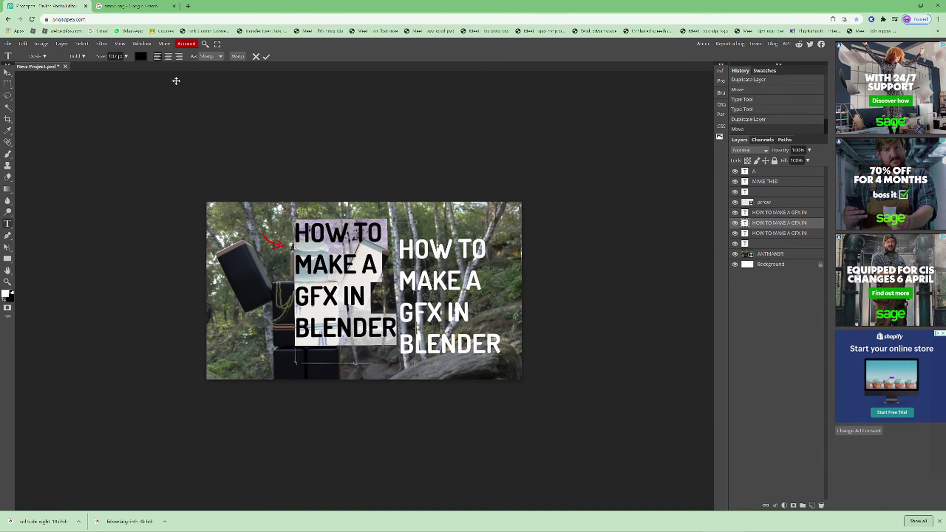
click(126, 56)
drag(124, 69, 114, 74)
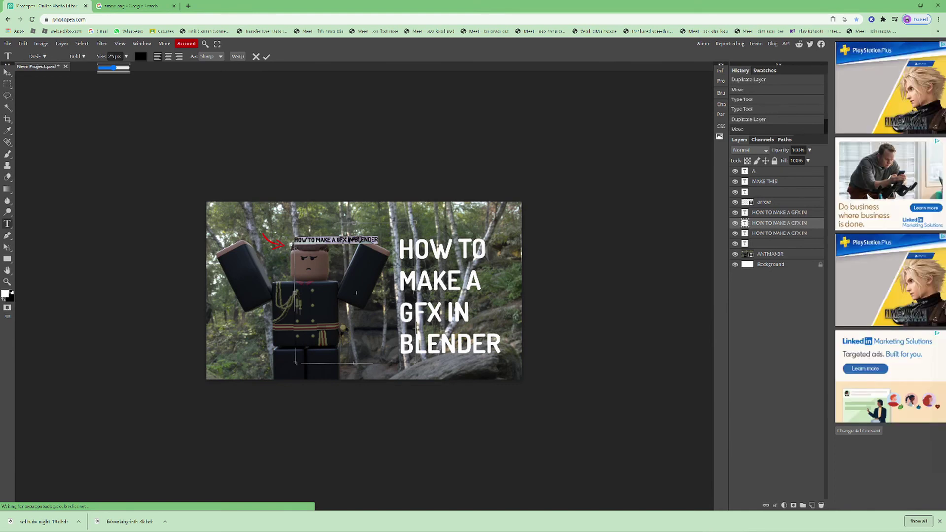
click(352, 240)
triple_click(352, 240)
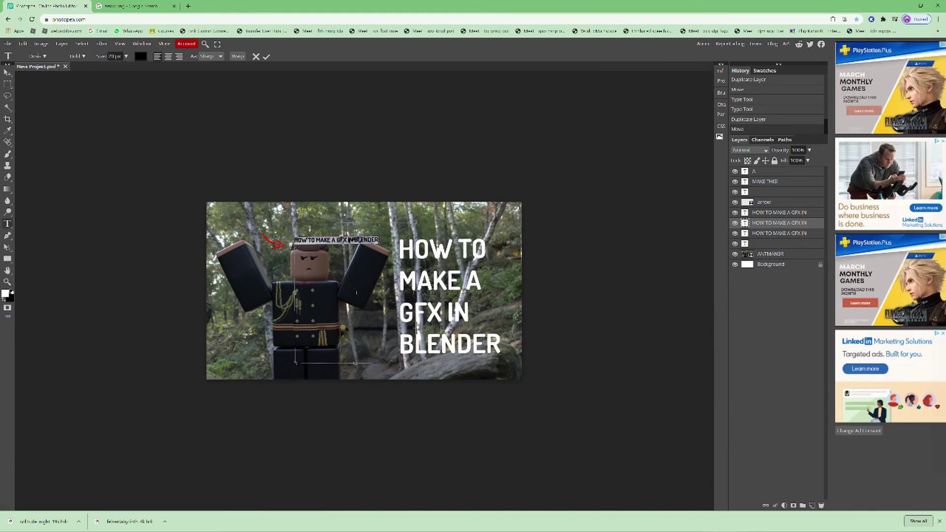
text(MAKE THIS!)
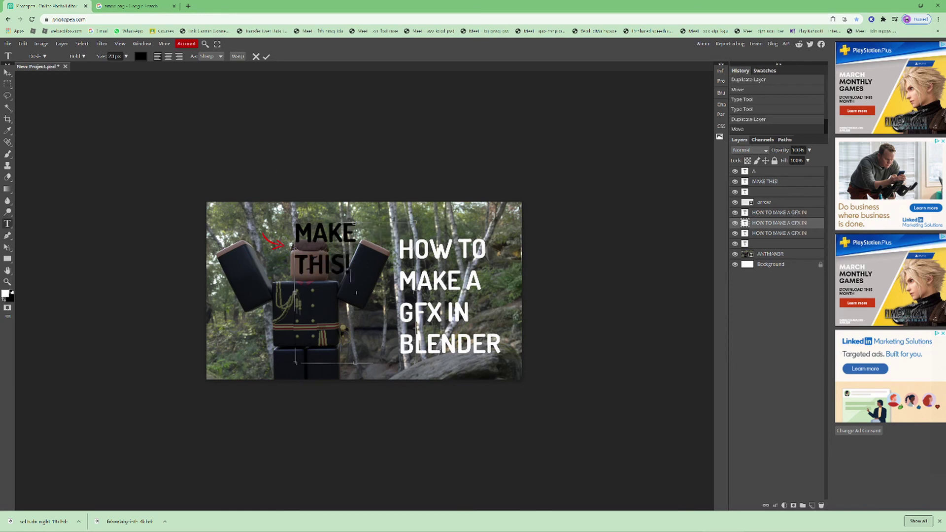
Step: Set the "MAKE THIS!" caption's font size to about 25 px and its colour to red (ff0000)
key(ctrl+a)
click(126, 56)
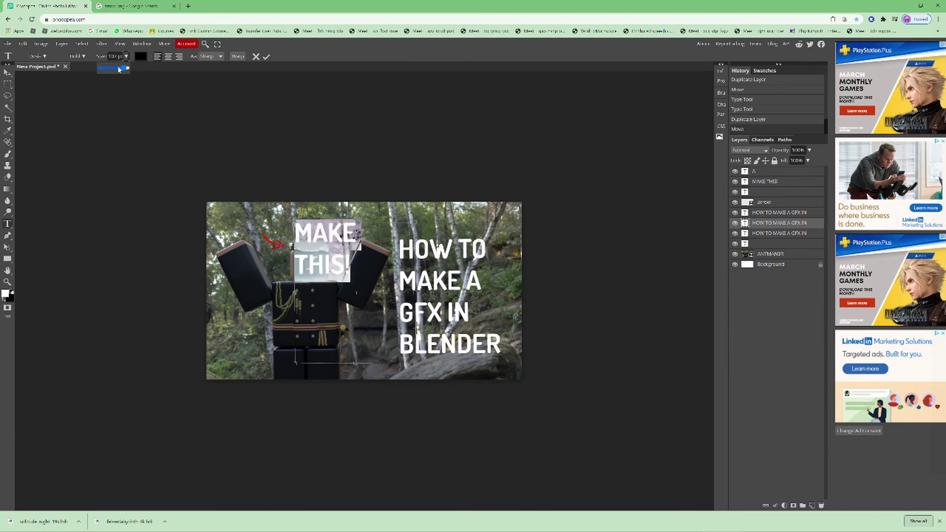
drag(123, 69, 114, 70)
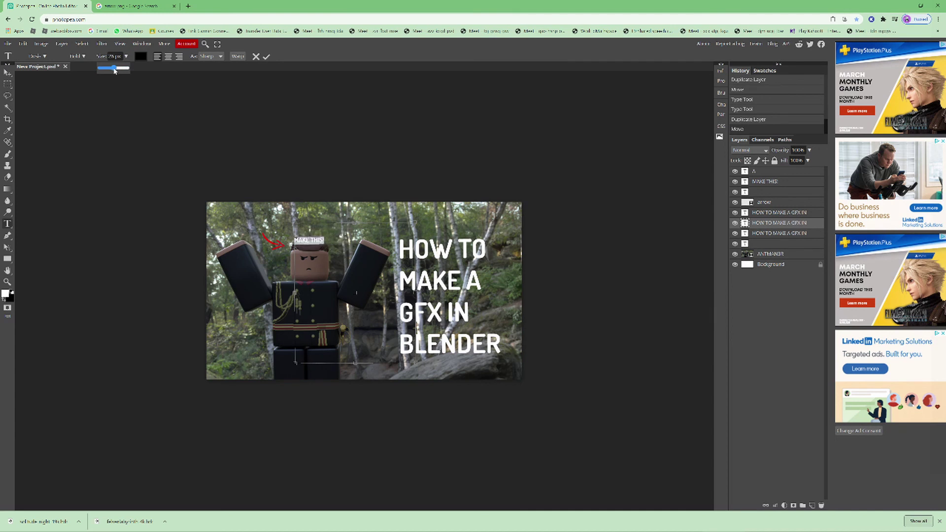
click(140, 57)
click(163, 188)
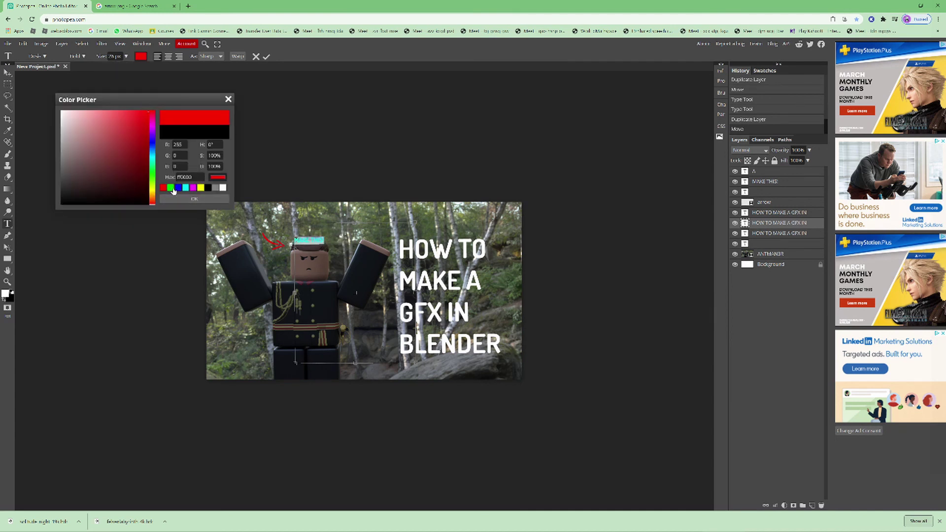
click(194, 198)
click(311, 241)
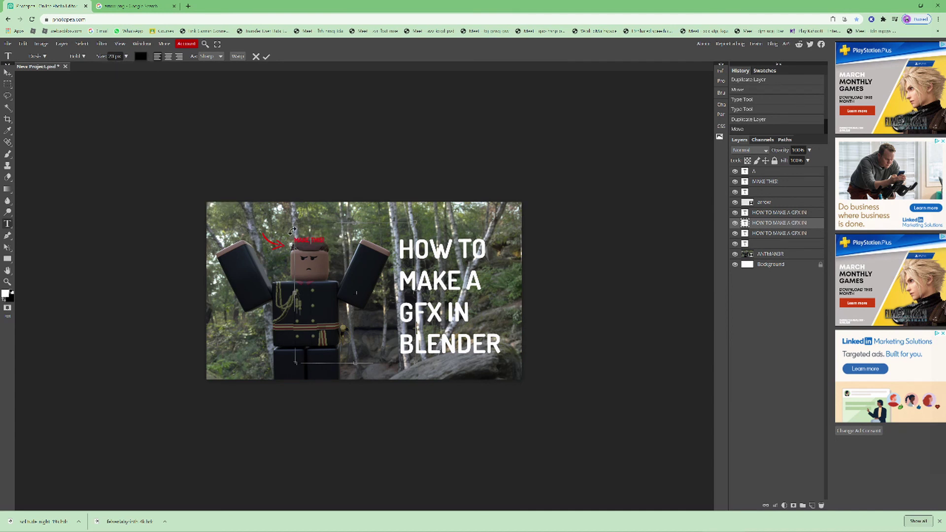
Step: Move the red "MAKE THIS!" caption directly above the arrow and deselect it
click(8, 72)
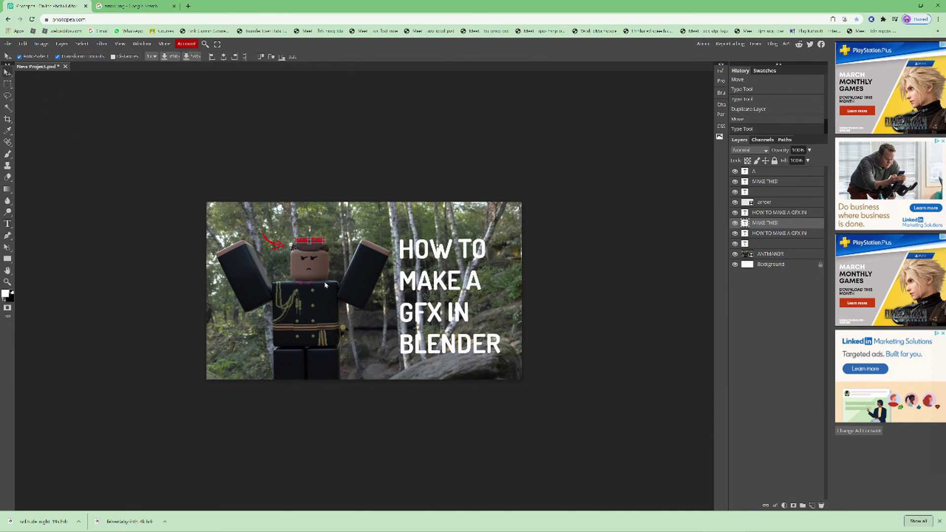
drag(318, 243, 270, 229)
click(332, 173)
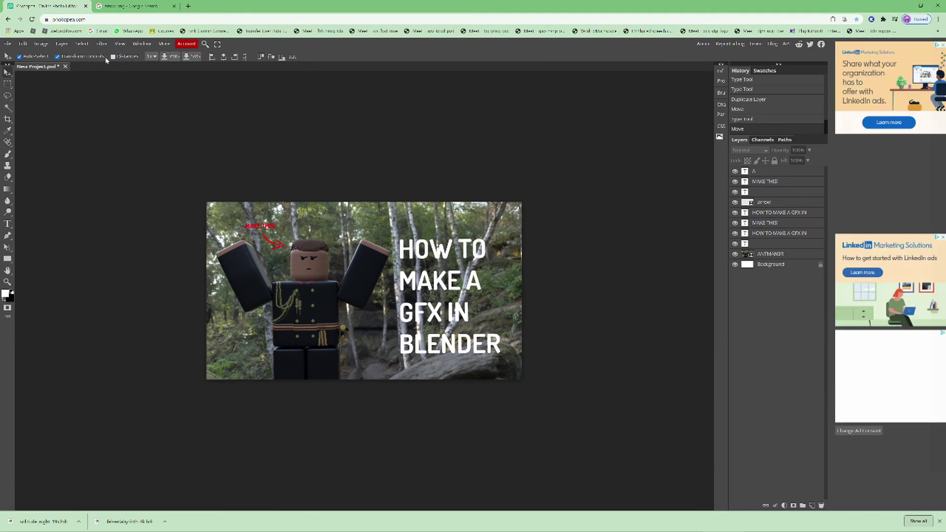
Step: Export the project as a 1280 × 720 px PNG at 100% quality
click(9, 43)
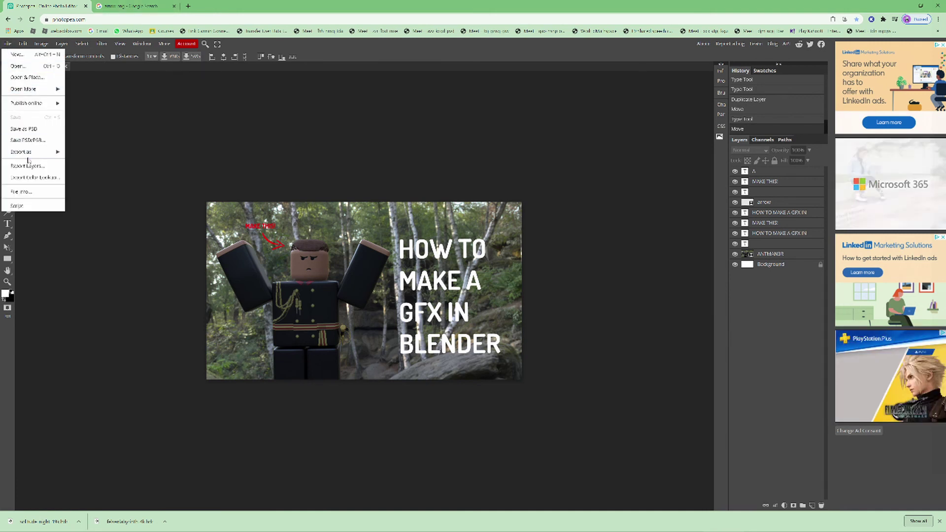
mouse_move(54, 151)
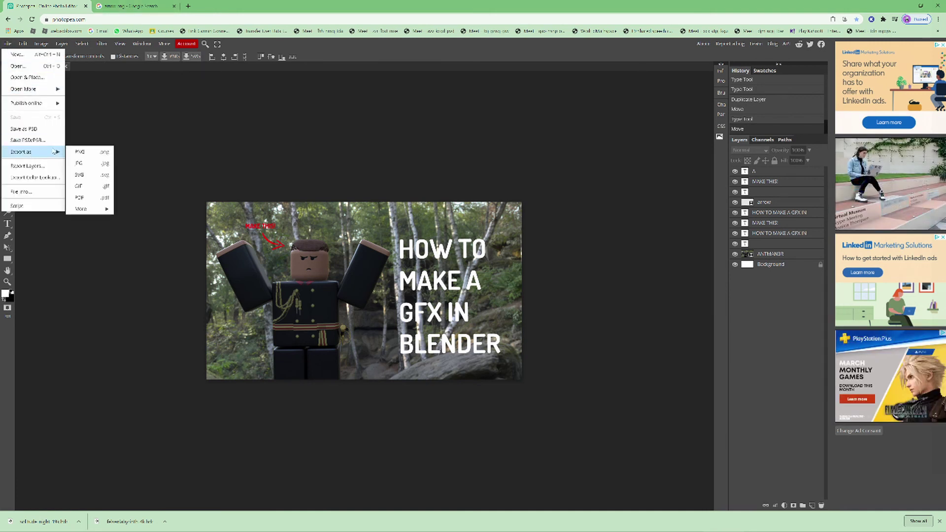
click(100, 155)
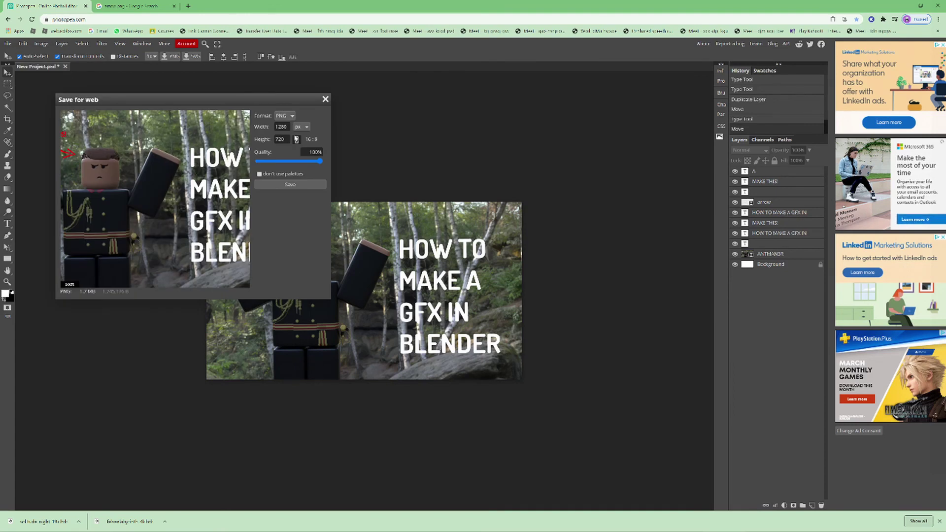
click(294, 185)
Step: Switch to Photos and check the exported PNG's title, arrow and caption
mouse_move(590, 531)
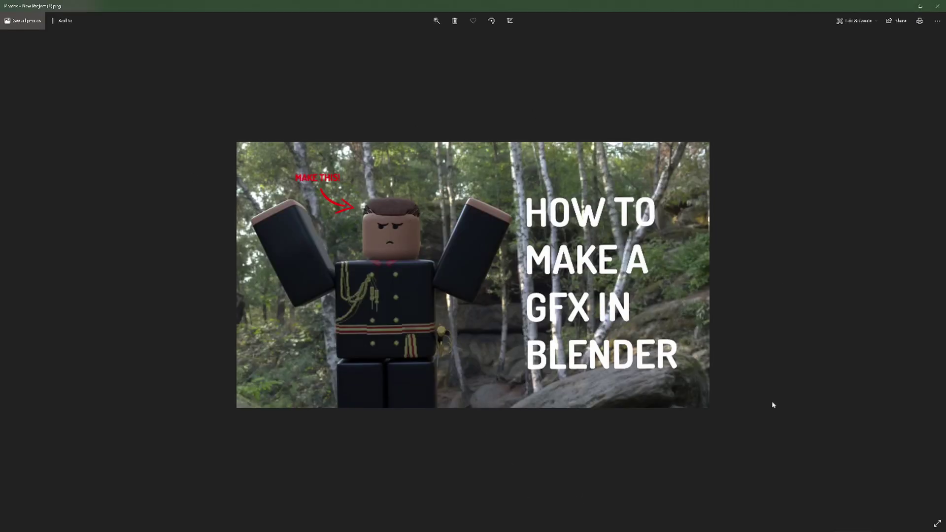
key(super+e)
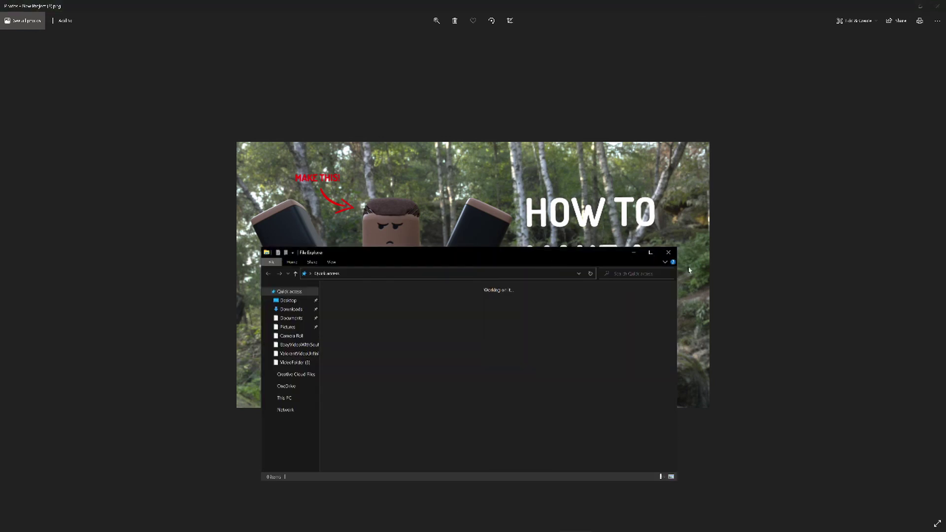
click(668, 252)
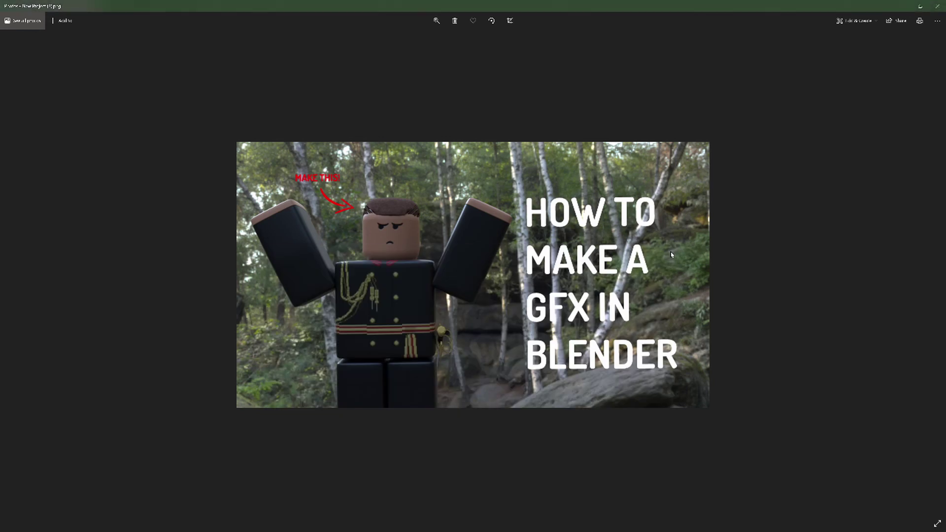